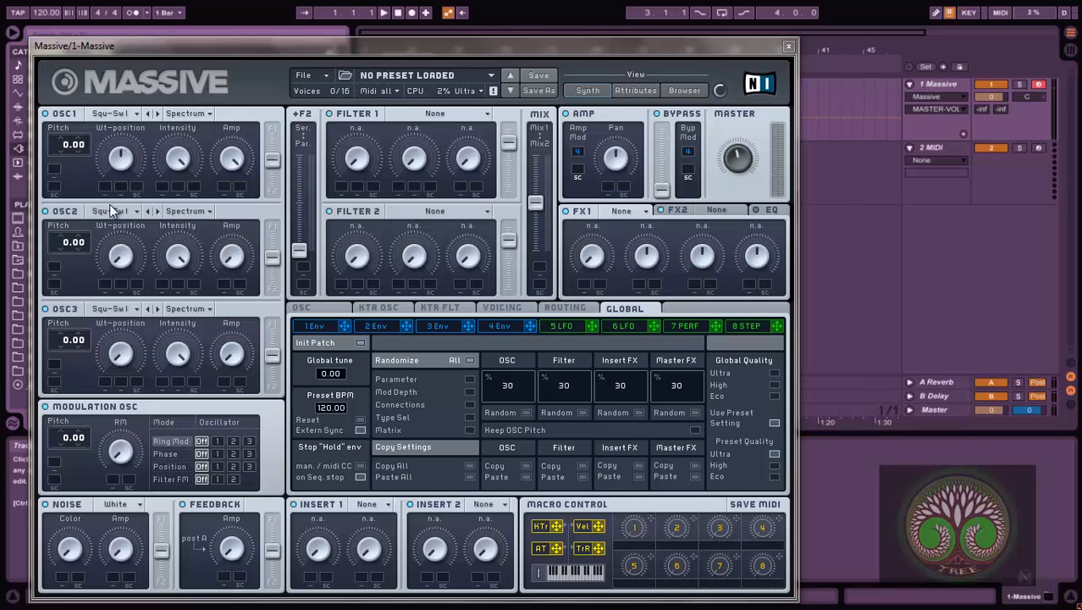
Step: Start a new sound in Massive and reposition the synth window
{"action": "left_click", "coordinate": [326, 77]}
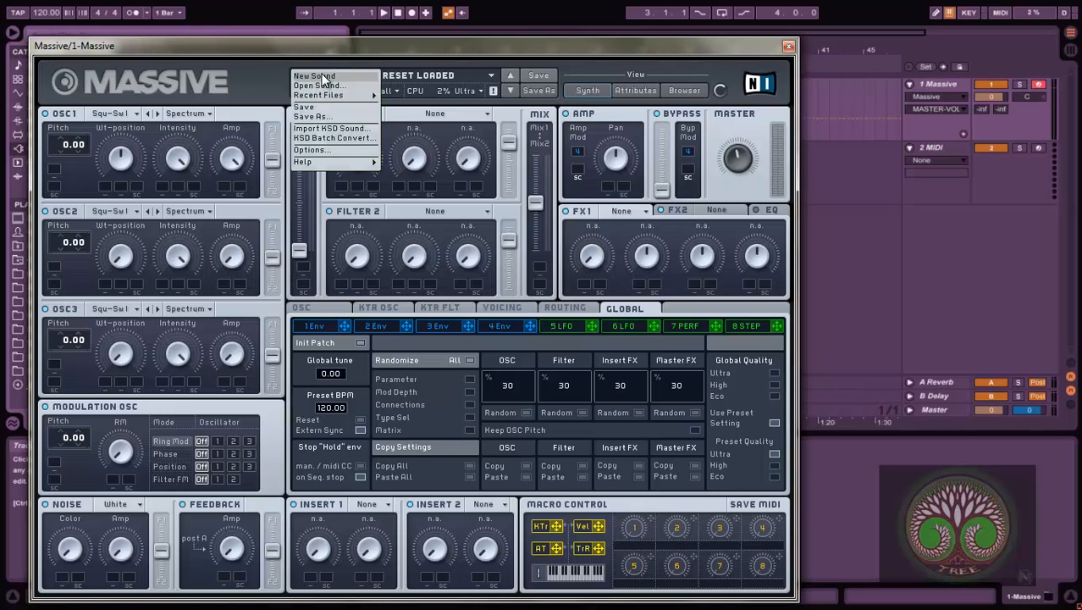
{"action": "left_click", "coordinate": [324, 77]}
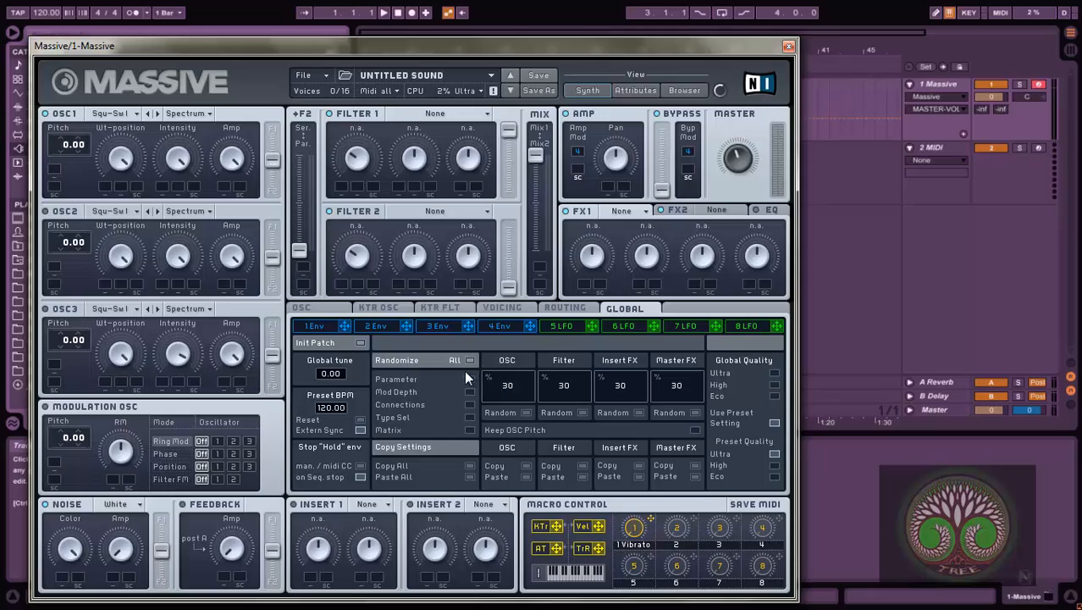
{"action": "left_click_drag", "start_coordinate": [502, 42], "coordinate": [593, 35]}
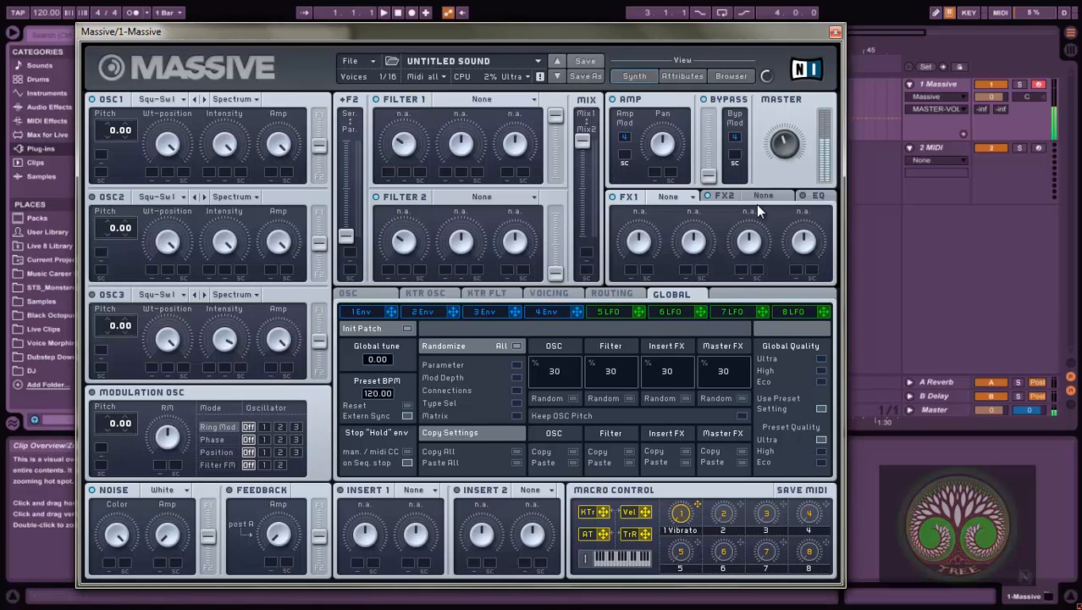
Step: Set OSC1 to the A.I. wavetable in Bend- mode
{"action": "left_click", "coordinate": [175, 100]}
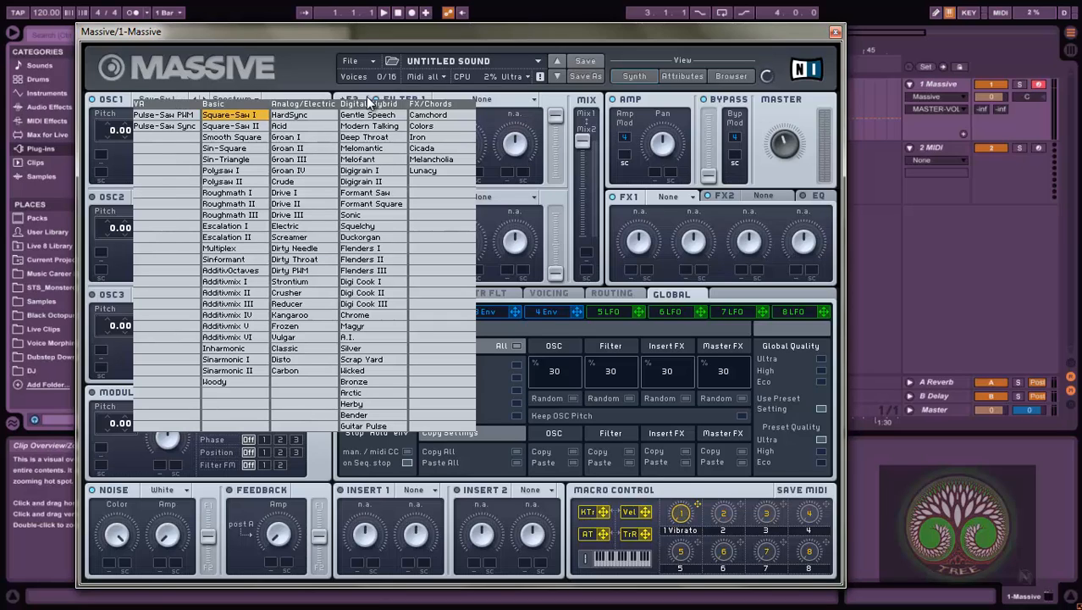
{"action": "left_click", "coordinate": [360, 337]}
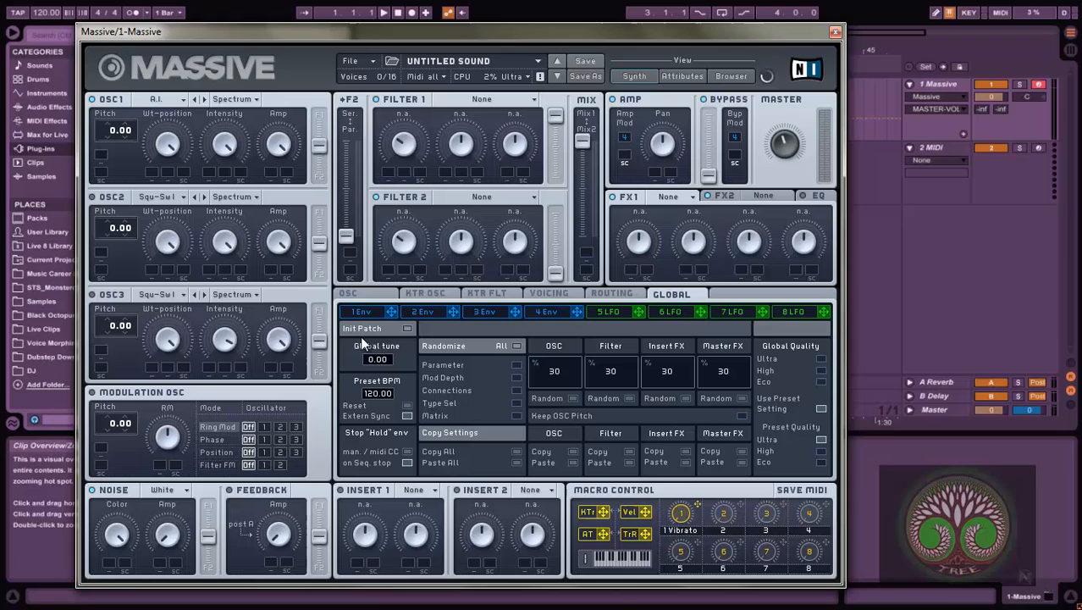
{"action": "left_click", "coordinate": [248, 99]}
{"action": "left_click", "coordinate": [227, 128]}
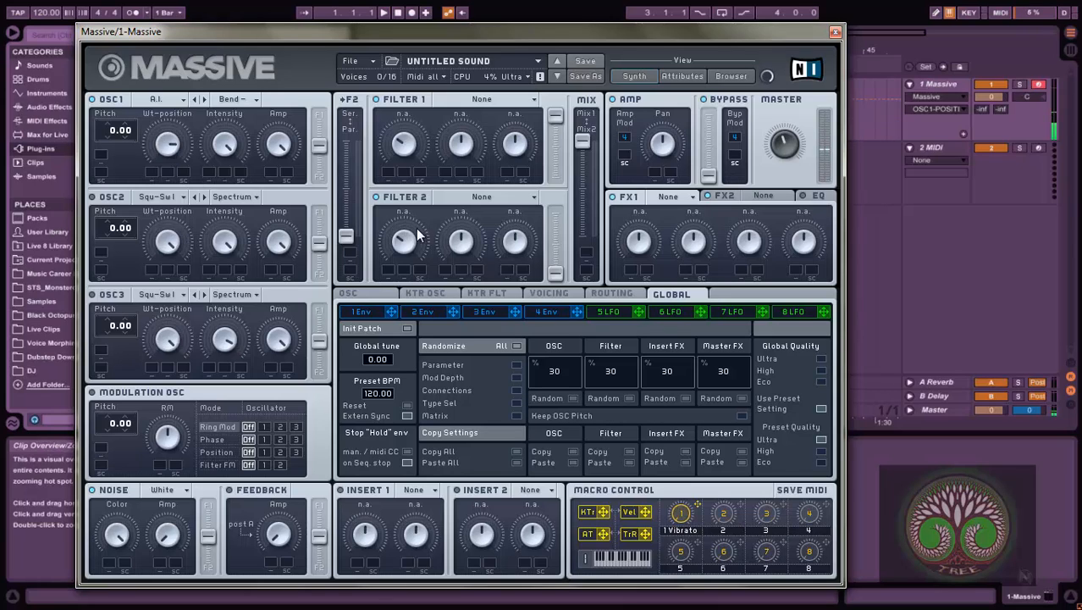
Step: Sync LFO 5 at a 1/4 ratio using only its sine curve, and modulate OSC1's Wt-position with it
{"action": "left_click", "coordinate": [611, 311]}
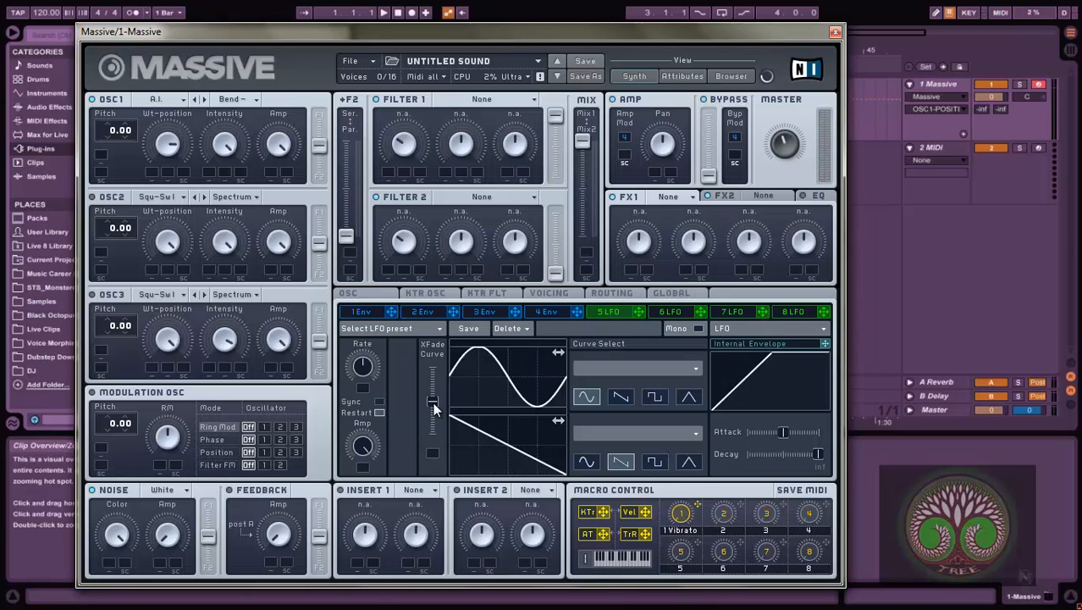
{"action": "left_click_drag", "start_coordinate": [429, 400], "coordinate": [453, 229]}
{"action": "left_click", "coordinate": [379, 403]}
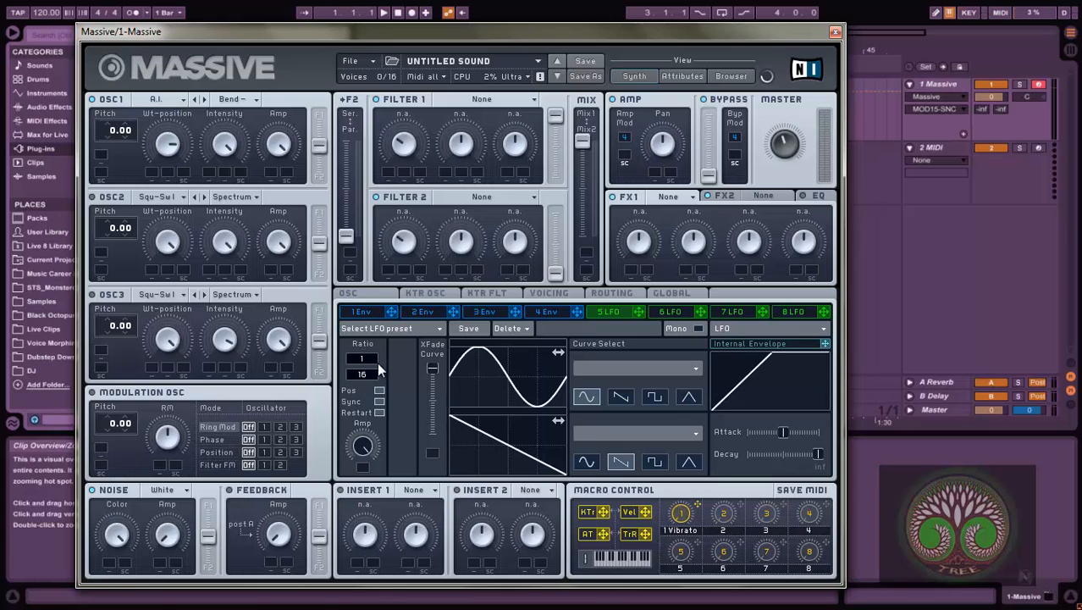
{"action": "left_click_drag", "start_coordinate": [368, 372], "coordinate": [374, 366]}
{"action": "mouse_move", "coordinate": [641, 311]}
{"action": "left_mouse_down"}
{"action": "mouse_move", "coordinate": [209, 236]}
{"action": "mouse_move", "coordinate": [188, 187]}
{"action": "mouse_move", "coordinate": [157, 173]}
{"action": "mouse_move", "coordinate": [154, 189]}
{"action": "left_mouse_up"}
{"action": "left_click_drag", "start_coordinate": [169, 148], "coordinate": [168, 168]}
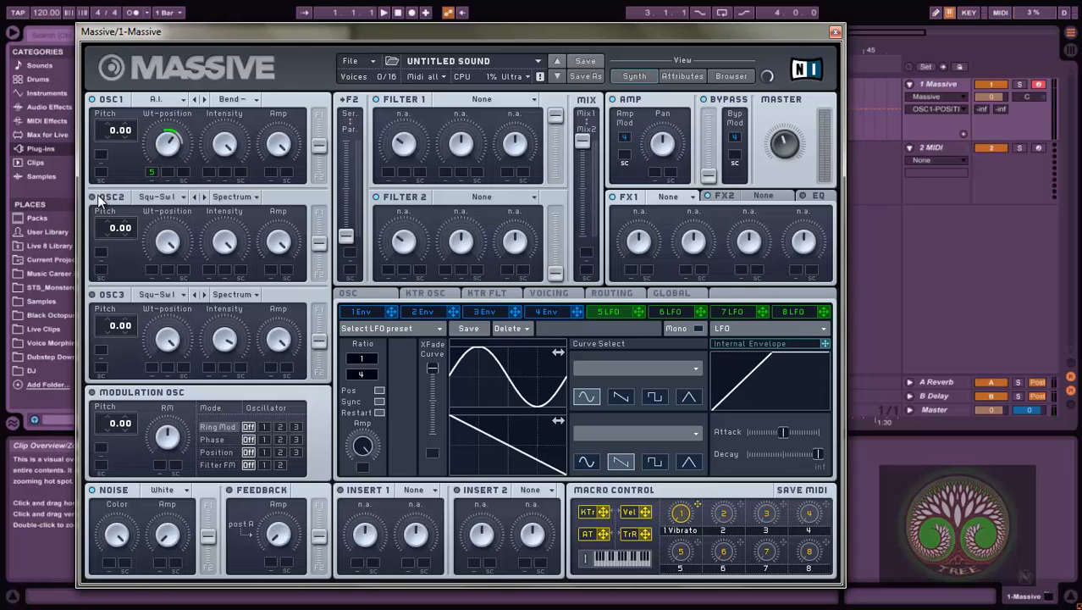
Step: Set OSC2 to the Magyr wavetable in Bend- mode and modulate its Wt-position with LFO 5
{"action": "left_click", "coordinate": [165, 198]}
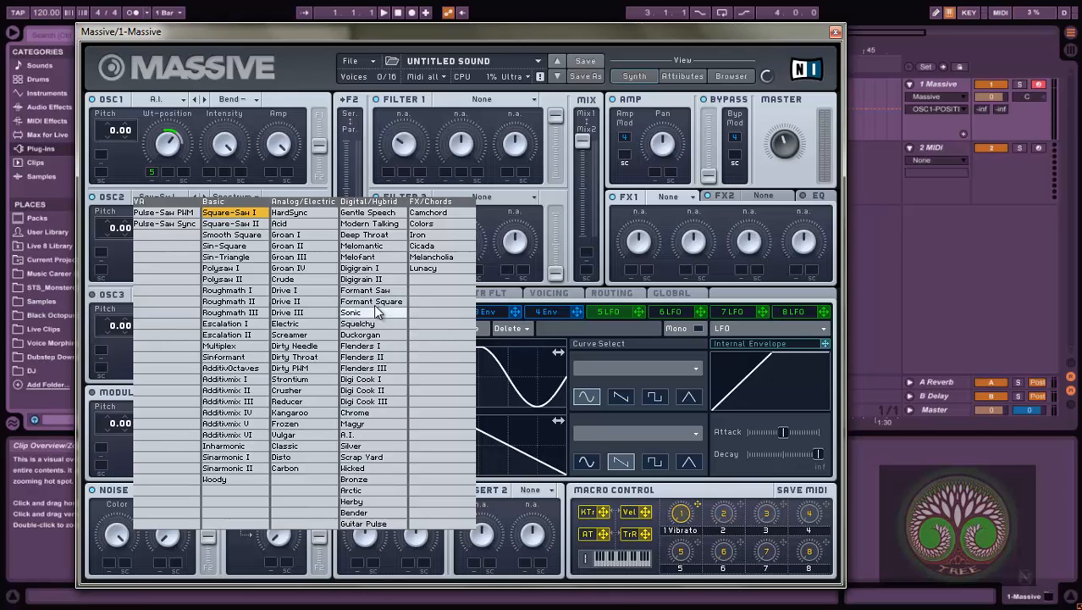
{"action": "left_click", "coordinate": [352, 424]}
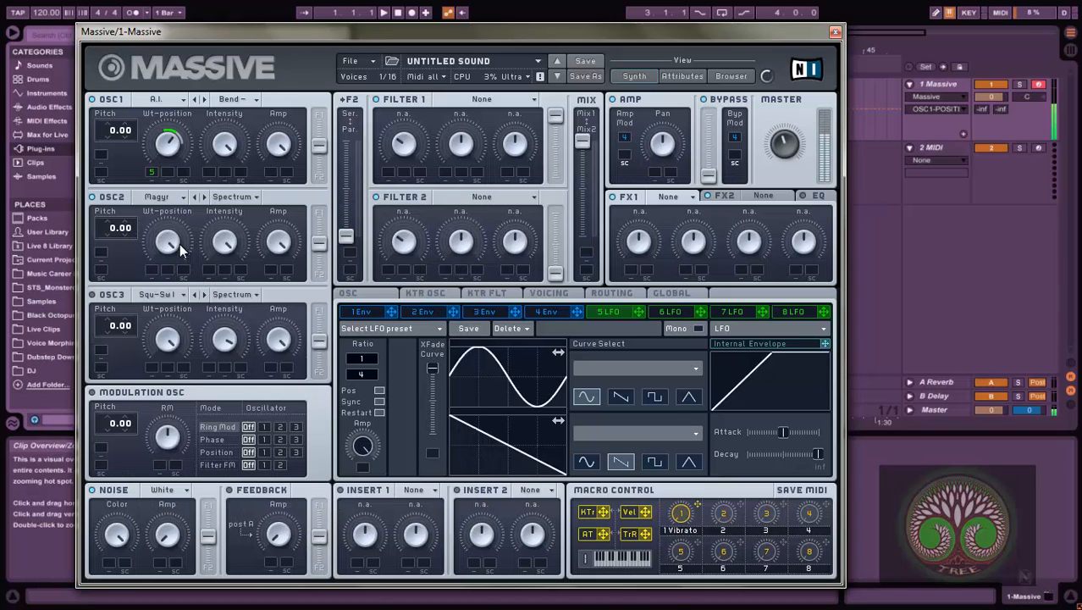
{"action": "left_click_drag", "start_coordinate": [174, 248], "coordinate": [165, 405]}
{"action": "left_click", "coordinate": [252, 208]}
{"action": "left_click", "coordinate": [249, 227]}
{"action": "left_click_drag", "start_coordinate": [634, 312], "coordinate": [152, 273]}
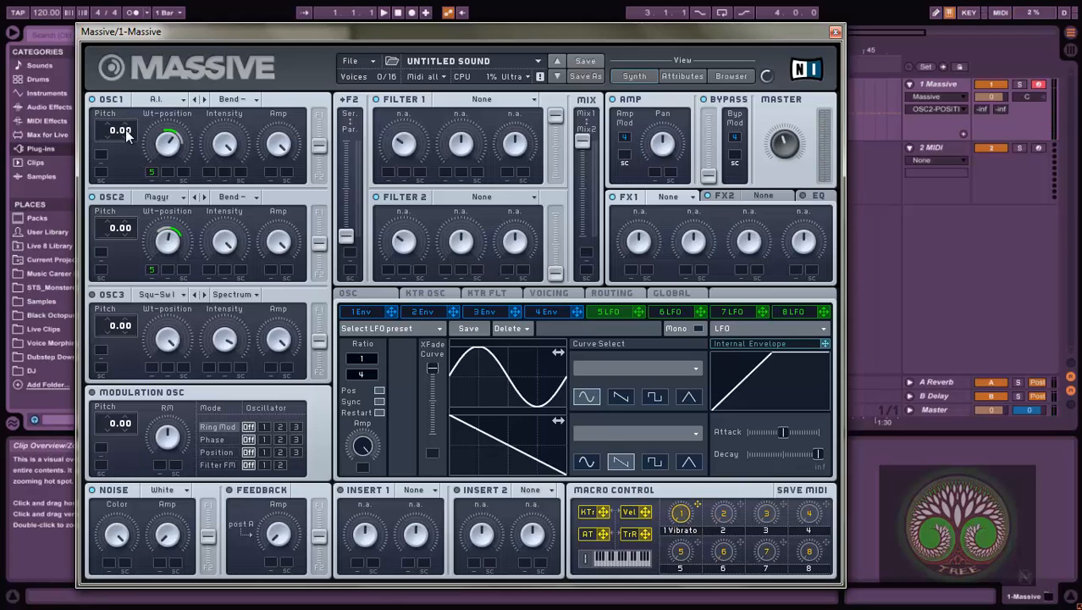
Step: Detune OSC1 to a pitch of -0.08 and adjust the Intensity of OSC1 and OSC2
{"action": "left_click_drag", "start_coordinate": [127, 134], "coordinate": [127, 142]}
{"action": "left_click_drag", "start_coordinate": [232, 147], "coordinate": [231, 182]}
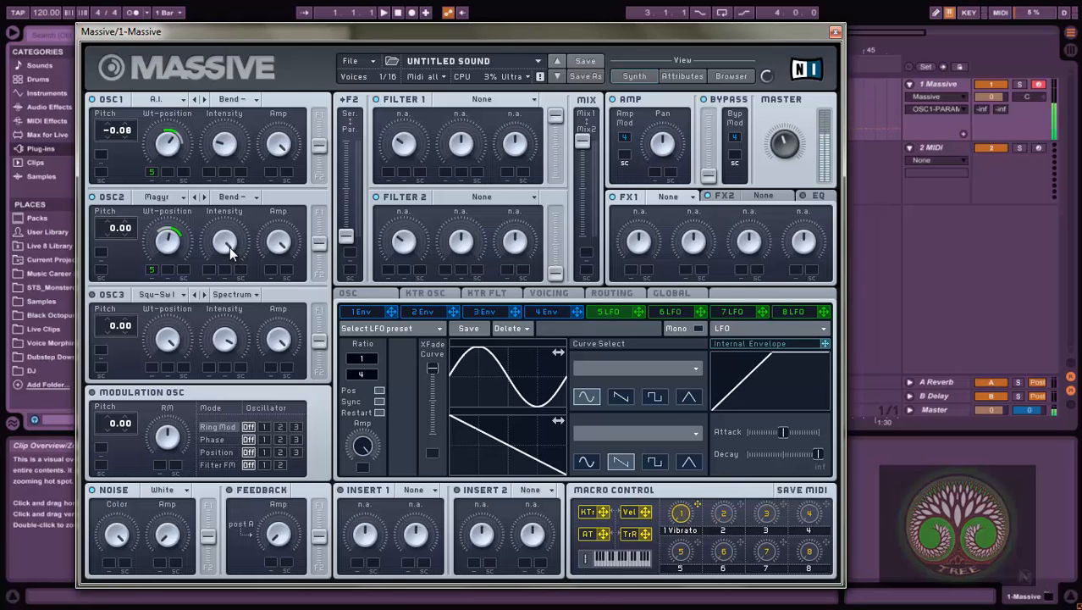
{"action": "left_click_drag", "start_coordinate": [229, 248], "coordinate": [208, 307]}
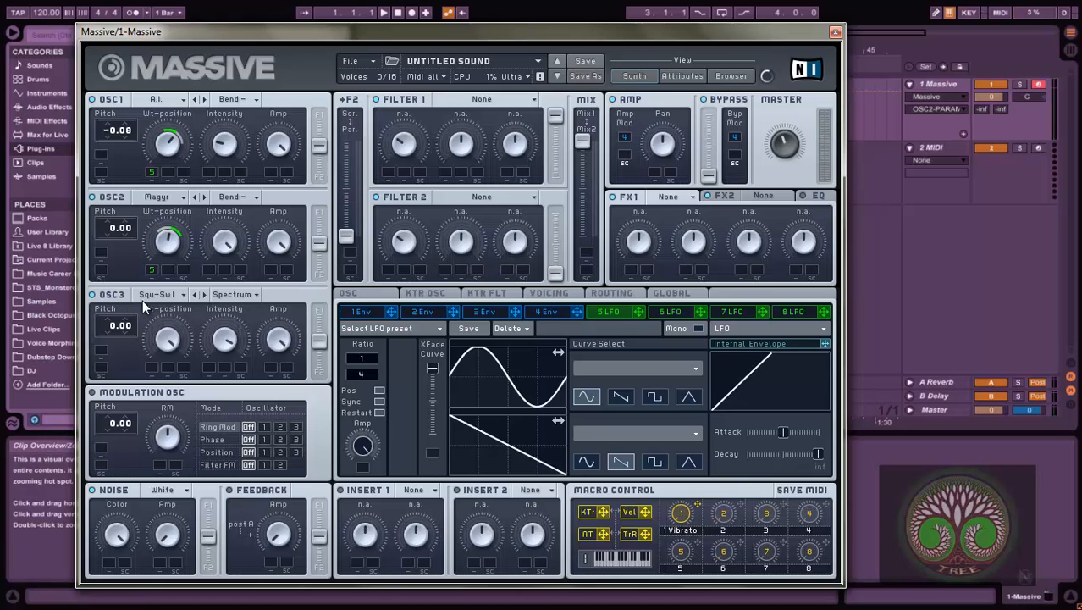
Step: Detune OSC3 to a pitch of 0.08 and give it the Deep Throat wavetable
{"action": "mouse_move", "coordinate": [129, 328]}
{"action": "left_mouse_down"}
{"action": "mouse_move", "coordinate": [133, 308]}
{"action": "mouse_move", "coordinate": [138, 320]}
{"action": "left_mouse_up"}
{"action": "left_click", "coordinate": [184, 295]}
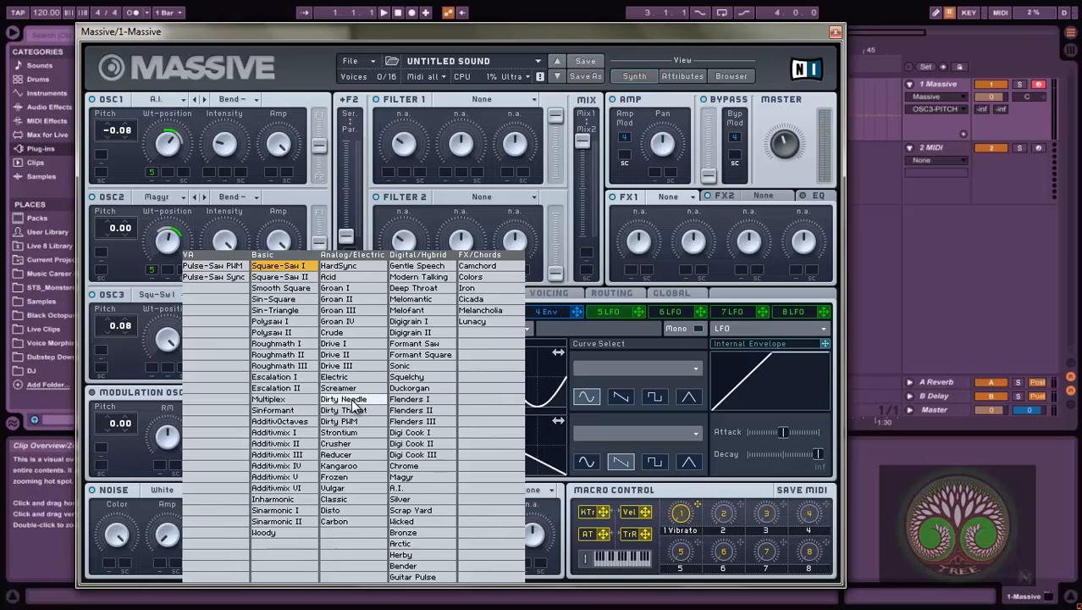
{"action": "left_click", "coordinate": [427, 289]}
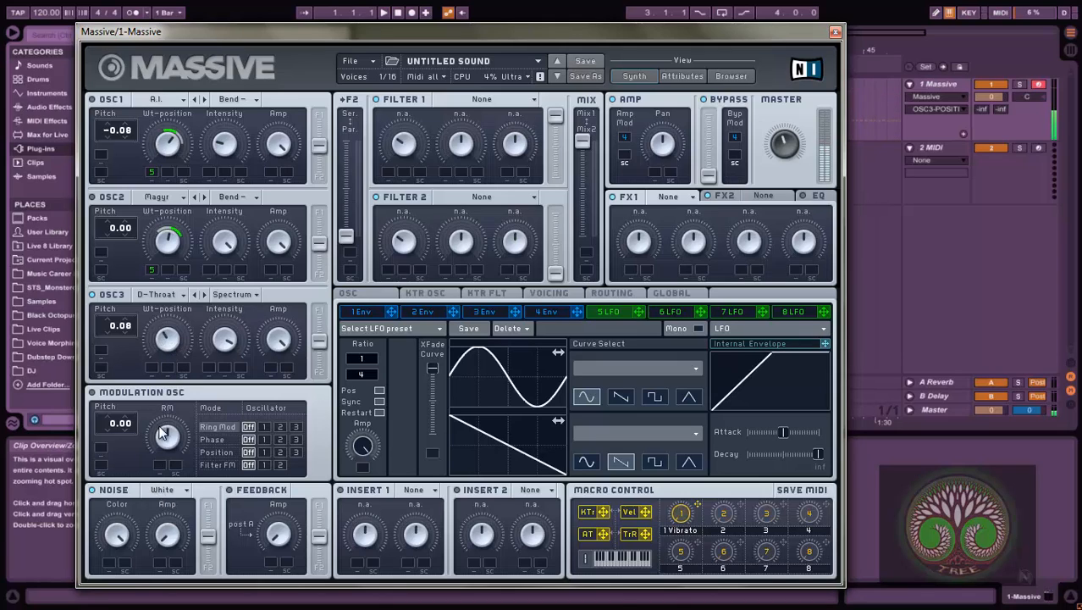
Step: Set OSC3 to Bend+ mode and modulate its Wt-position with LFO 5
{"action": "left_click", "coordinate": [242, 294]}
{"action": "left_click", "coordinate": [230, 317]}
{"action": "left_click", "coordinate": [238, 294]}
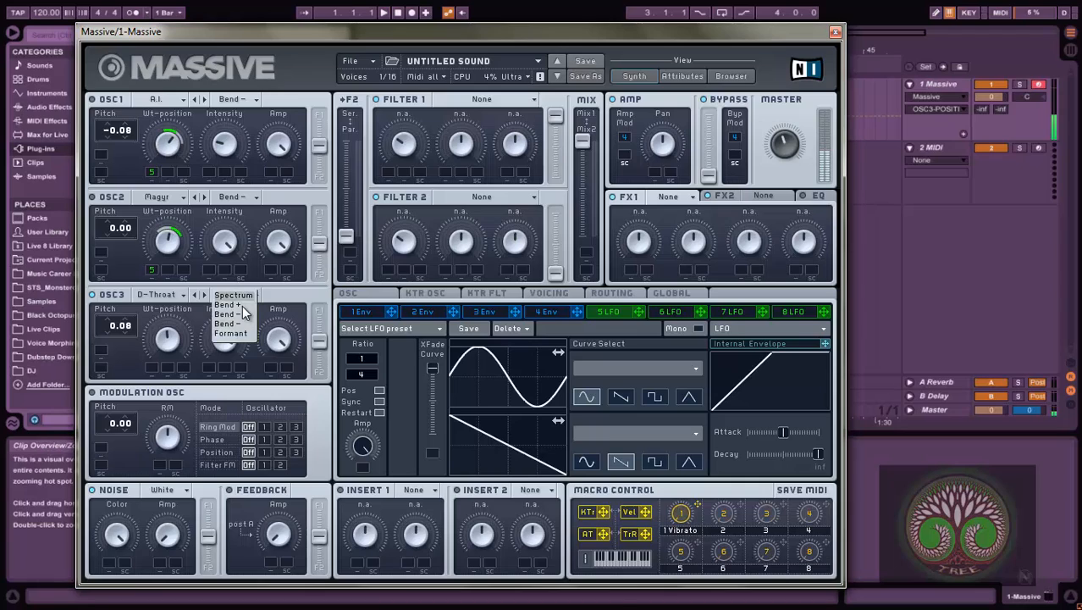
{"action": "left_click", "coordinate": [227, 304]}
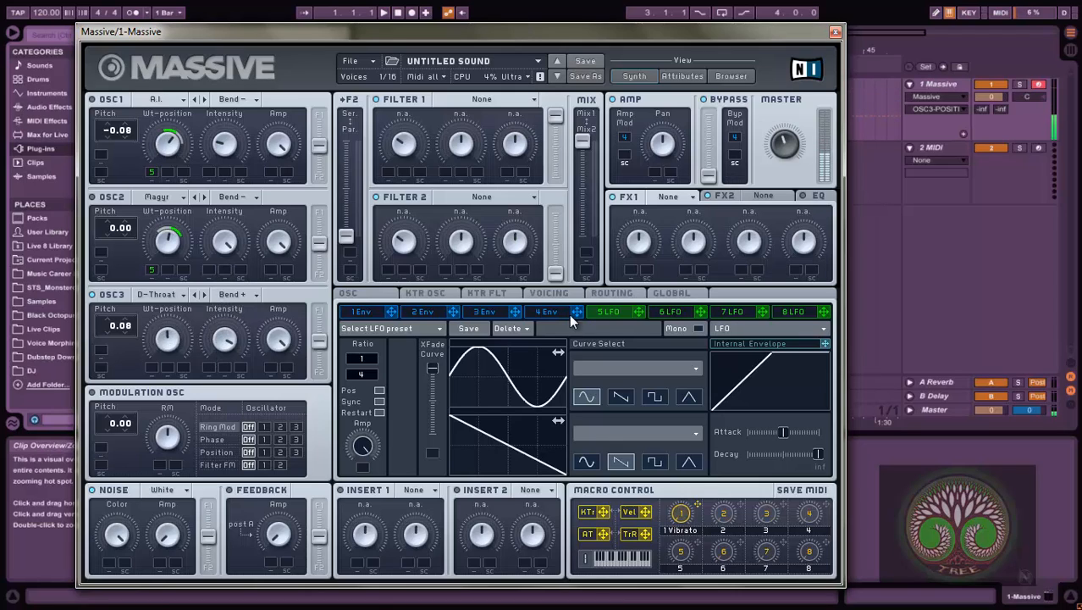
{"action": "left_click_drag", "start_coordinate": [641, 310], "coordinate": [152, 369]}
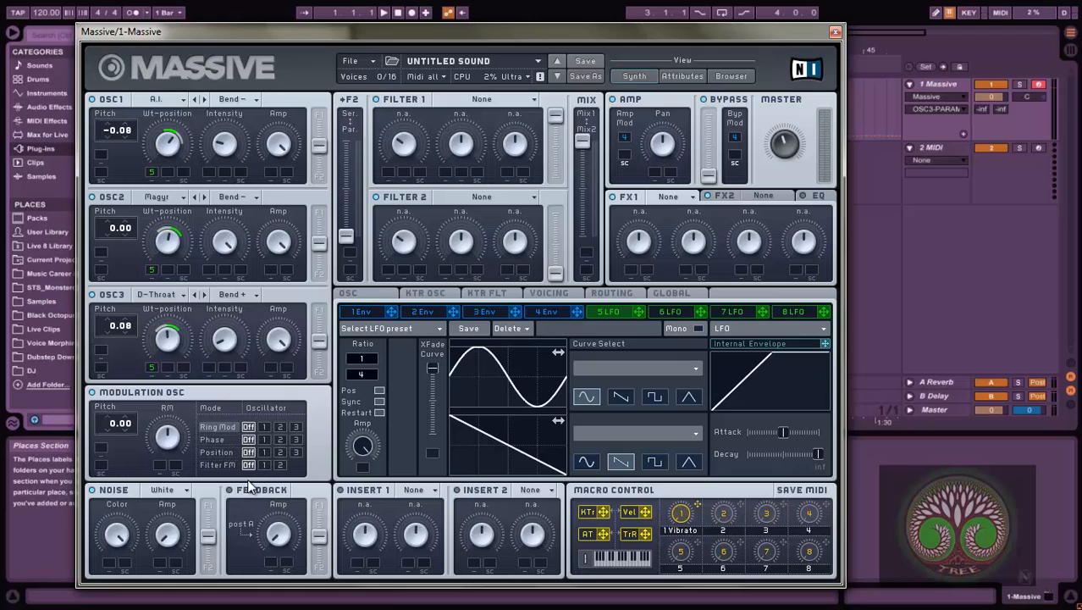
Step: Apply the modulation oscillator's Phase mode to oscillator 3 and modulate the Phase amount with LFO 5
{"action": "left_click", "coordinate": [295, 439]}
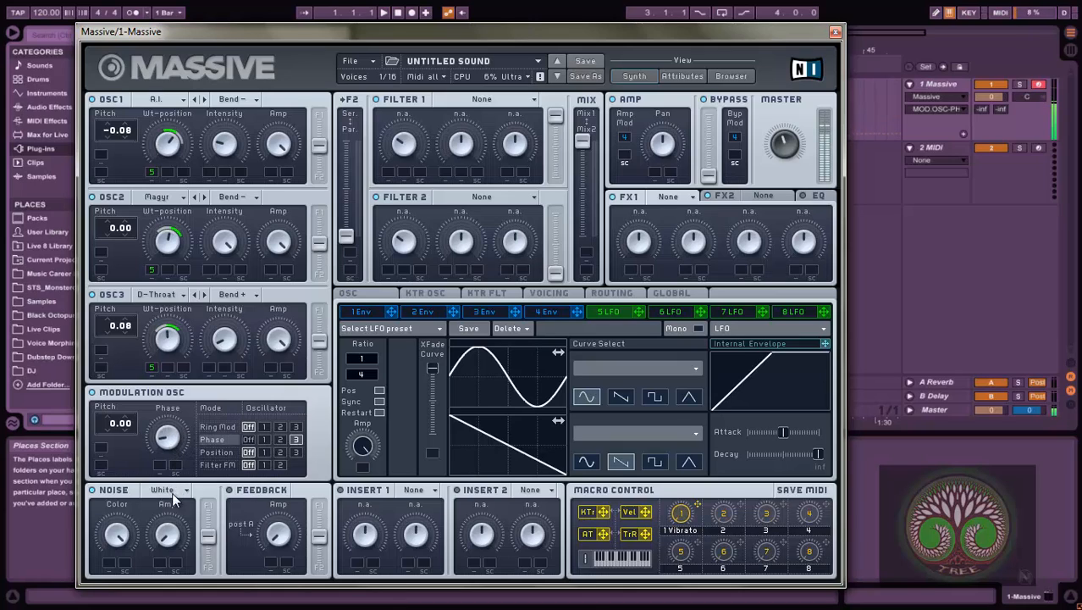
{"action": "left_click_drag", "start_coordinate": [639, 312], "coordinate": [161, 466]}
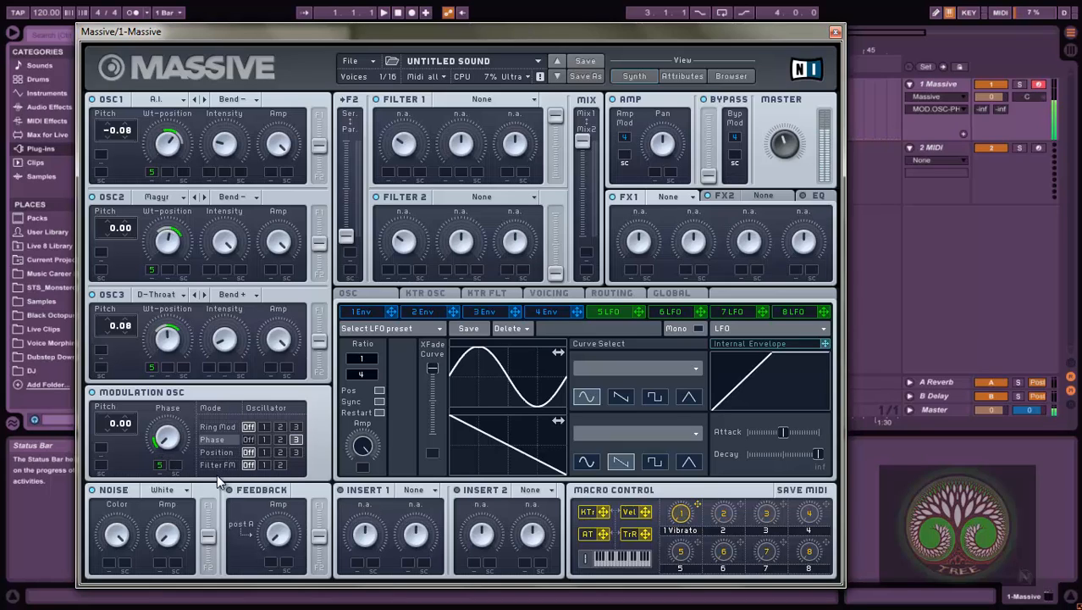
Step: Route Insert 1 before Filter 1 and Insert 2 after Filter 1
{"action": "left_click", "coordinate": [619, 293]}
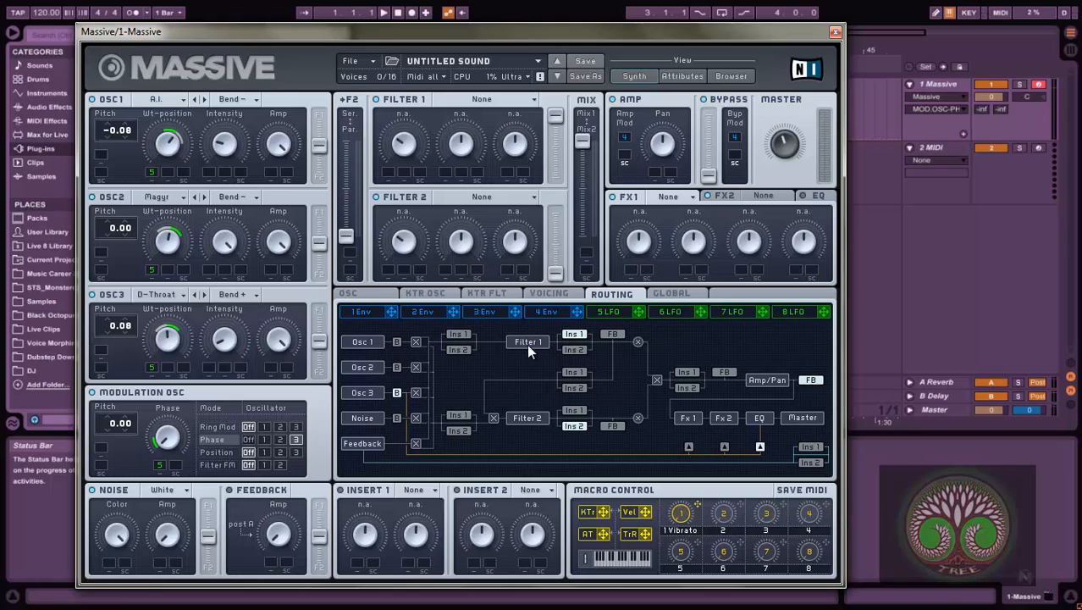
{"action": "left_click", "coordinate": [461, 333]}
{"action": "left_click", "coordinate": [576, 350]}
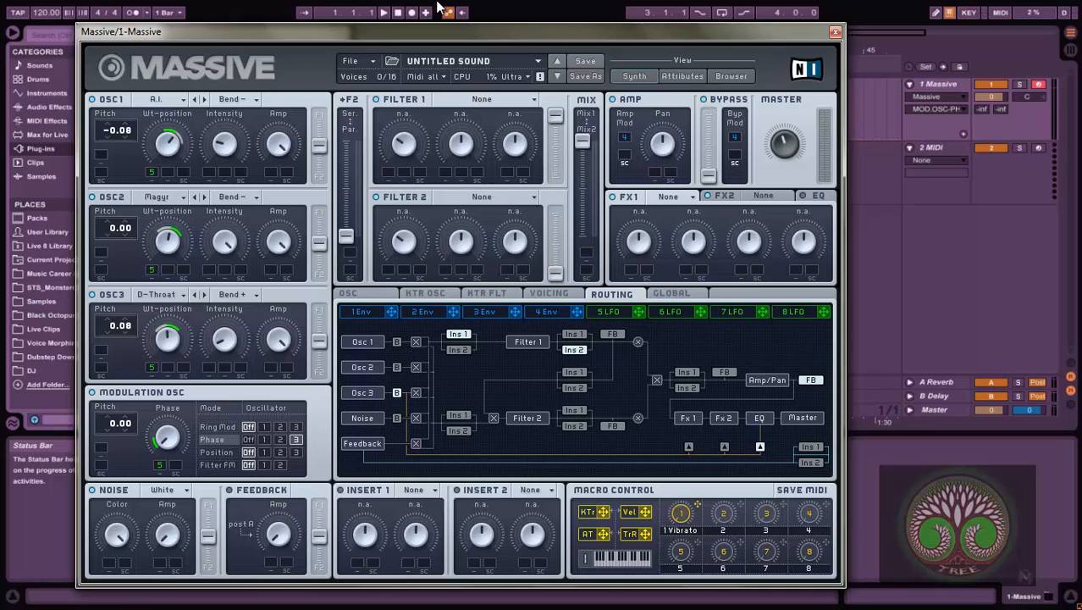
Step: Enable Insert 1 with the S&H effect and turn its Dry/Wet fully up
{"action": "left_click", "coordinate": [342, 490]}
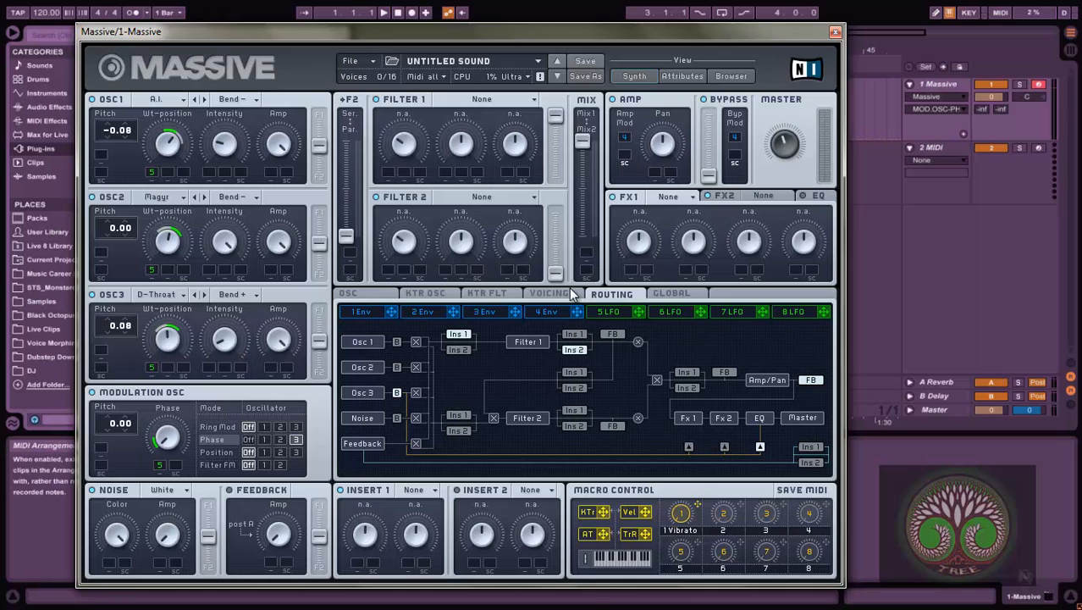
{"action": "left_click", "coordinate": [611, 312]}
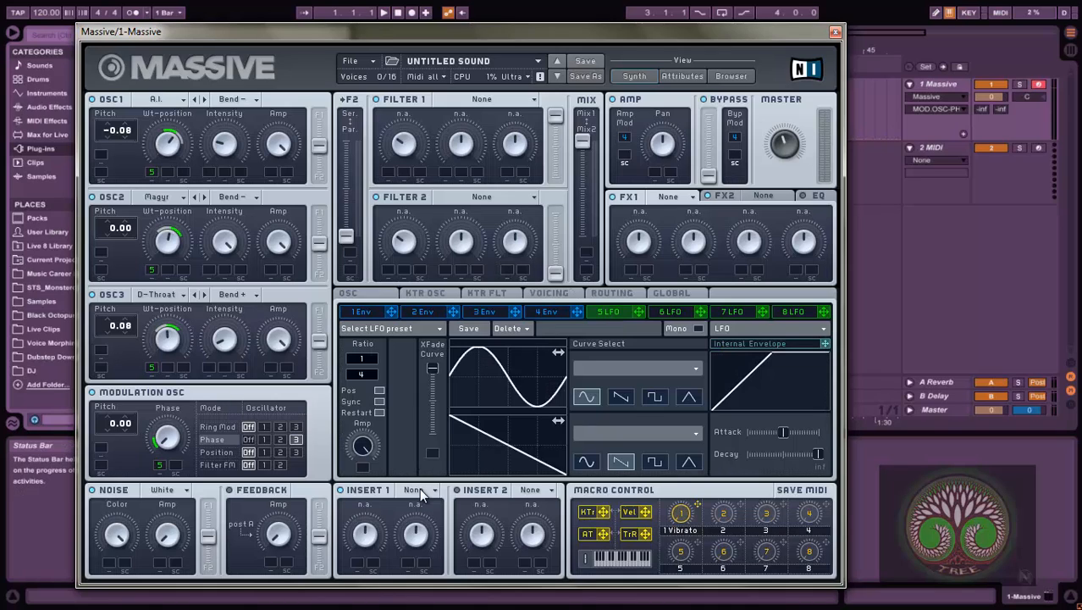
{"action": "left_click", "coordinate": [421, 493]}
{"action": "left_click", "coordinate": [445, 510]}
{"action": "left_click_drag", "start_coordinate": [370, 537], "coordinate": [405, 456]}
{"action": "left_click", "coordinate": [375, 536]}
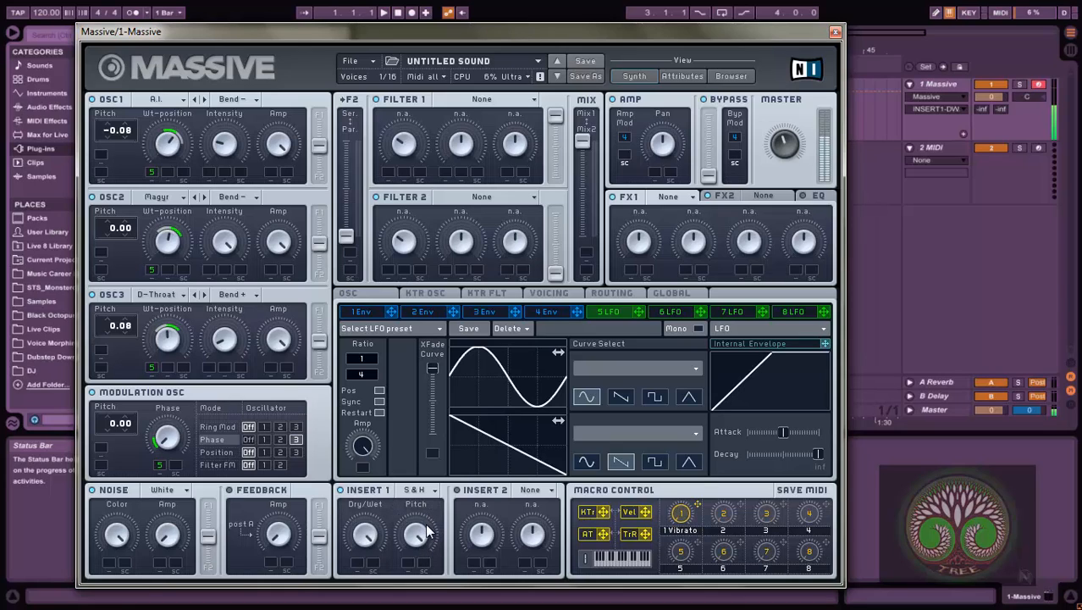
Step: Try different Pitch amounts on Insert 1 while playing test notes
{"action": "left_click", "coordinate": [428, 531]}
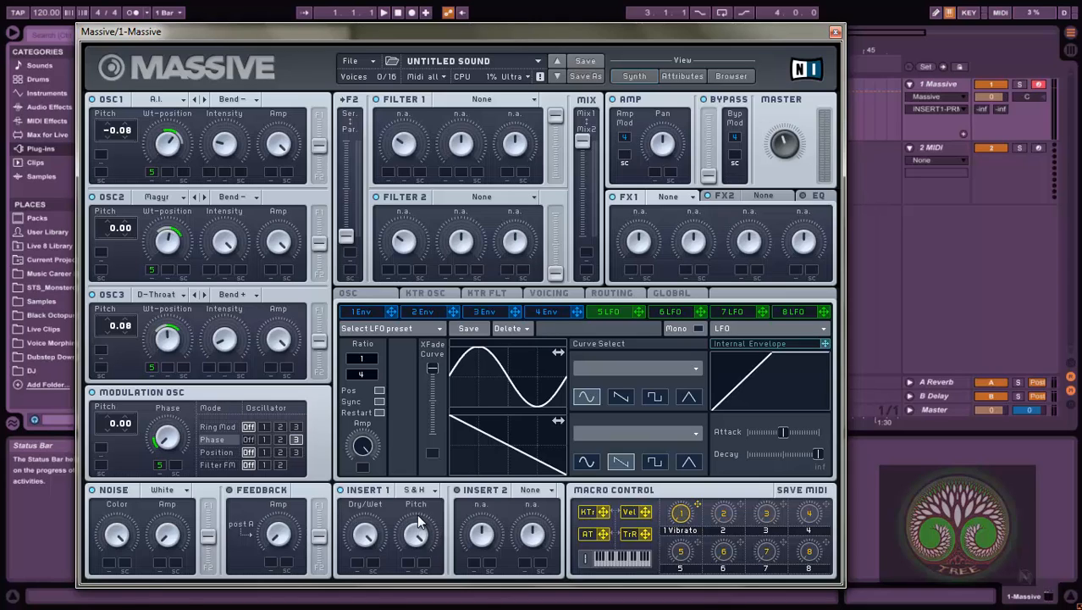
{"action": "key", "text": "z"}
{"action": "key", "text": "a"}
{"action": "left_click_drag", "start_coordinate": [424, 532], "coordinate": [420, 564]}
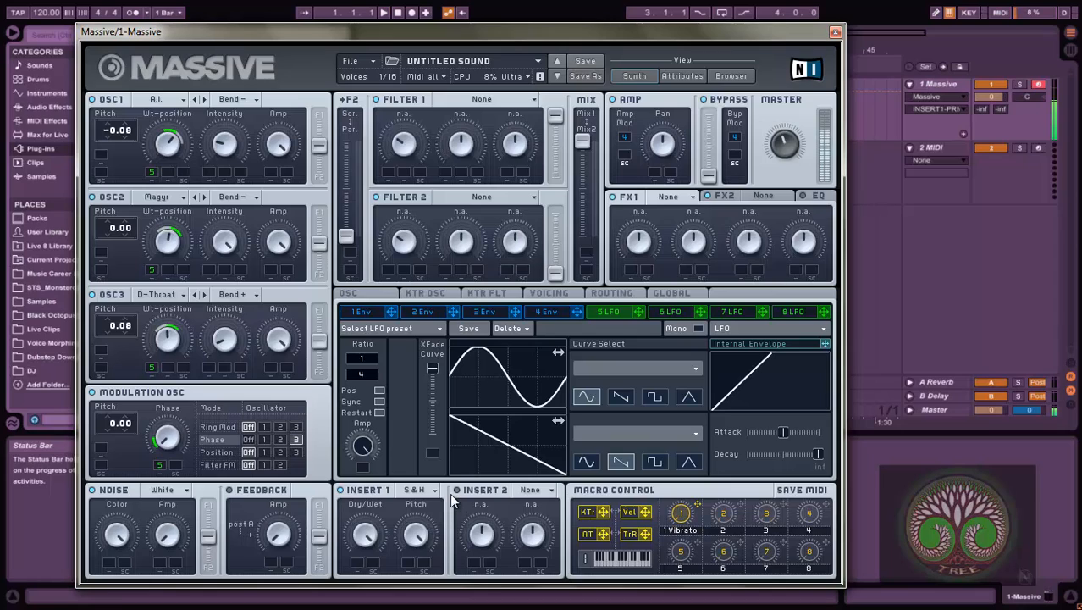
{"action": "key", "text": "z"}
Step: Modulate Insert 1's Pitch with LFO 5, set the modulation range, and readjust the Pitch and Dry/Wet amounts
{"action": "left_click_drag", "start_coordinate": [641, 315], "coordinate": [465, 518]}
{"action": "left_click_drag", "start_coordinate": [419, 566], "coordinate": [412, 567]}
{"action": "left_click_drag", "start_coordinate": [419, 536], "coordinate": [426, 520]}
{"action": "left_click_drag", "start_coordinate": [362, 539], "coordinate": [360, 568]}
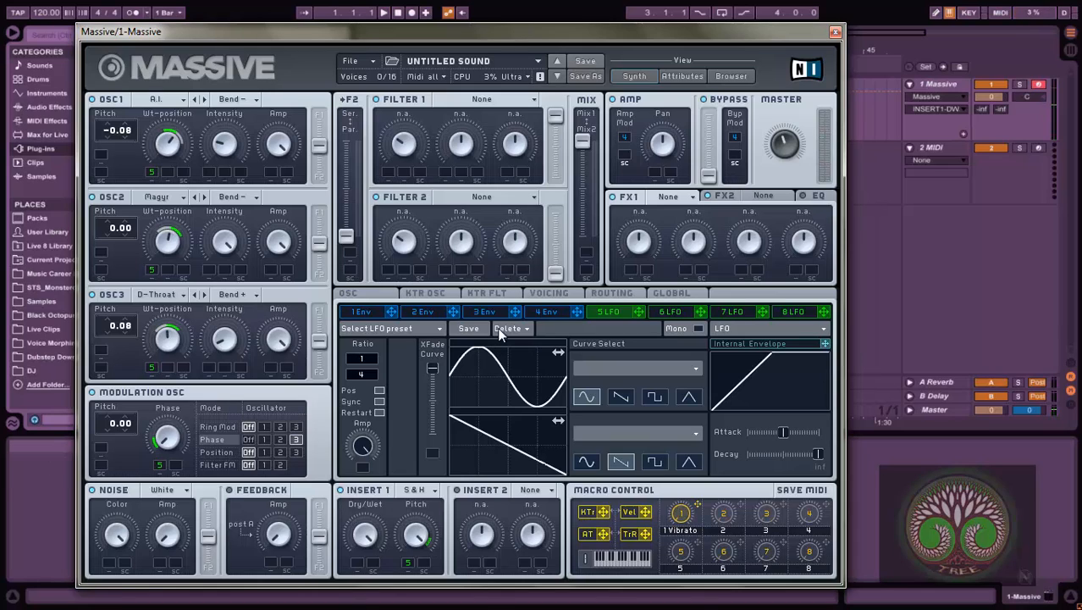
Step: Set Filter 1 to Lowpass 4 and modulate its Cutoff with LFO 5
{"action": "left_click", "coordinate": [516, 101]}
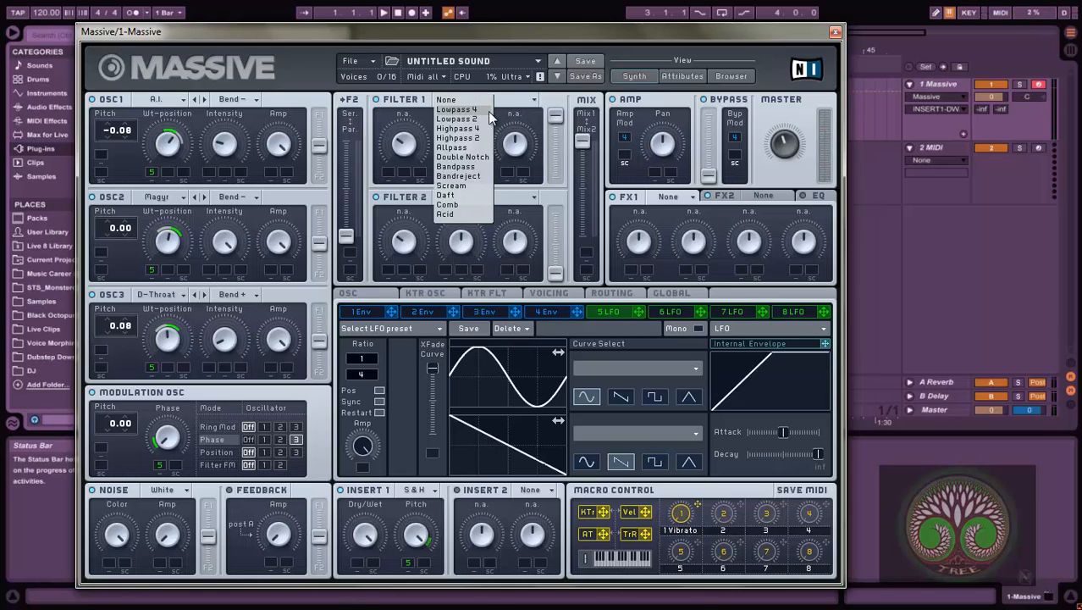
{"action": "left_click", "coordinate": [488, 111]}
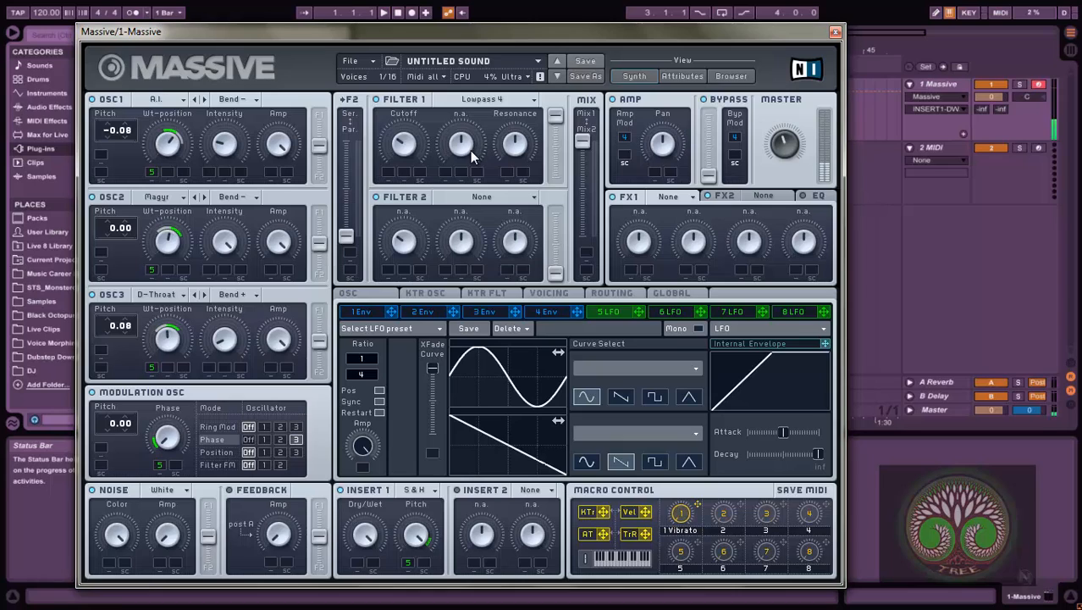
{"action": "left_click", "coordinate": [406, 144]}
{"action": "left_click_drag", "start_coordinate": [640, 311], "coordinate": [390, 171]}
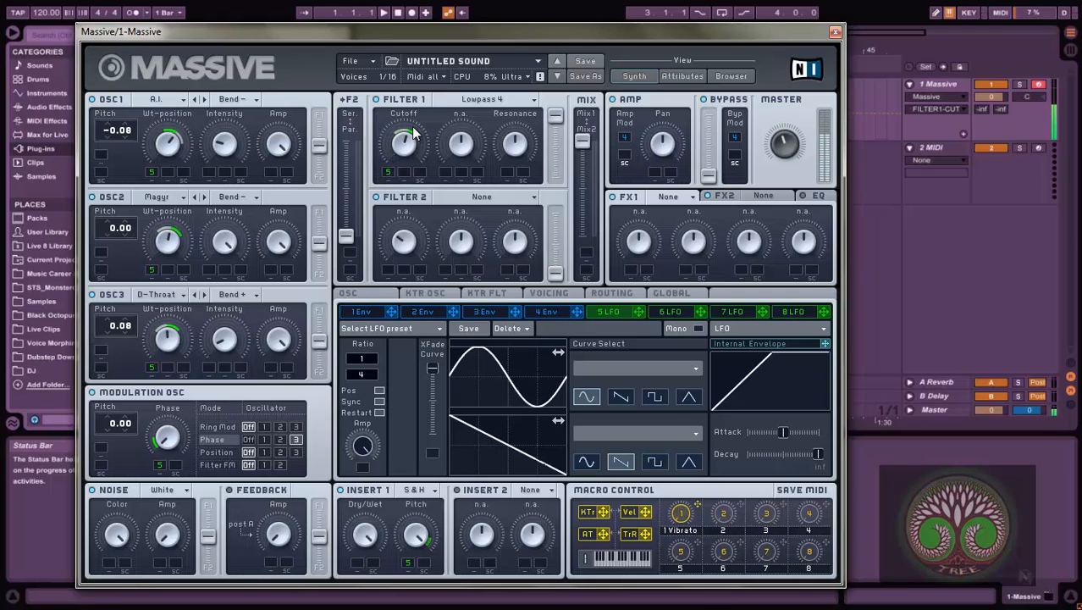
Step: Adjust Filter 1's Cutoff and its LFO modulation range, and lower the Resonance
{"action": "left_click_drag", "start_coordinate": [413, 127], "coordinate": [407, 138]}
{"action": "left_click_drag", "start_coordinate": [517, 142], "coordinate": [516, 180]}
{"action": "left_click_drag", "start_coordinate": [410, 145], "coordinate": [421, 127]}
Step: Remove the LFO 5 modulation from Insert 1's Pitch and fine-tune that Pitch together with Filter 1's Cutoff
{"action": "right_click", "coordinate": [410, 566]}
{"action": "left_click", "coordinate": [429, 529]}
{"action": "left_click", "coordinate": [416, 533]}
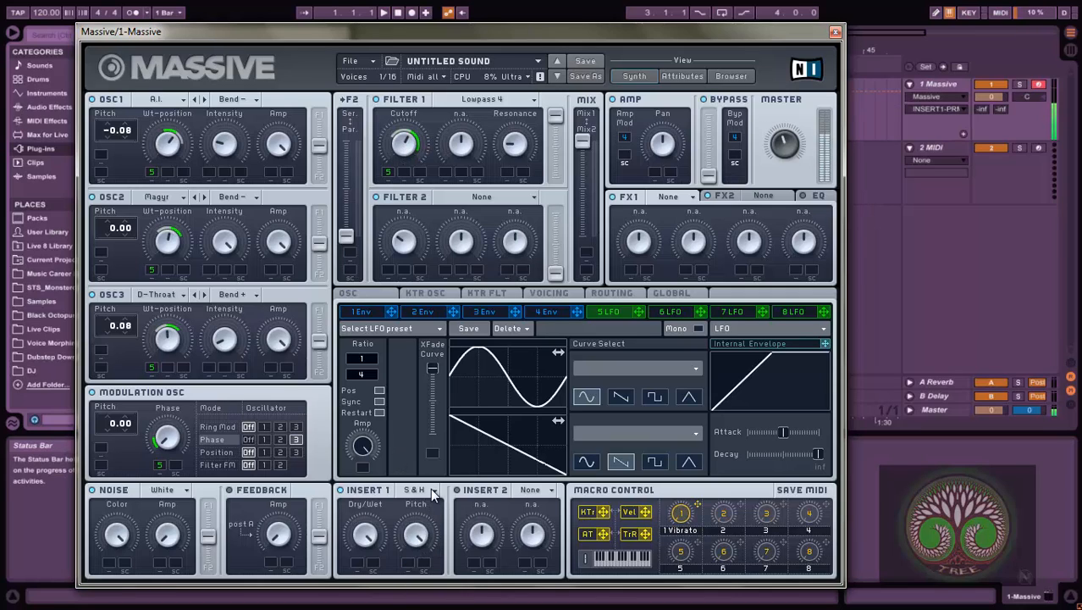
{"action": "left_click", "coordinate": [412, 139]}
{"action": "left_click", "coordinate": [419, 534]}
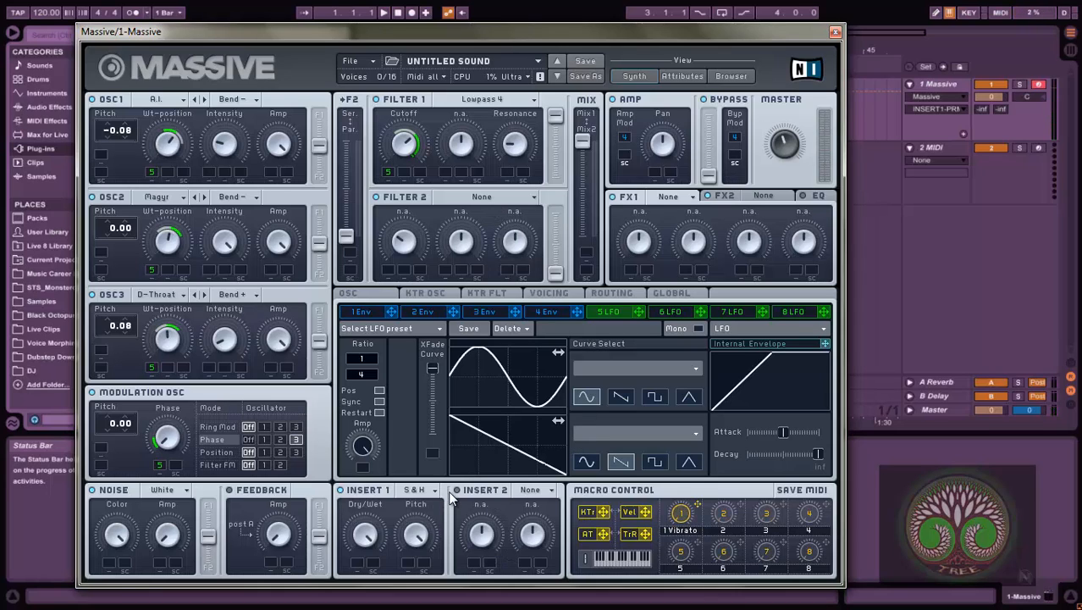
Step: Check the insert positions in the signal routing and set Insert 2 to Parabolic Shaper
{"action": "left_click", "coordinate": [617, 293]}
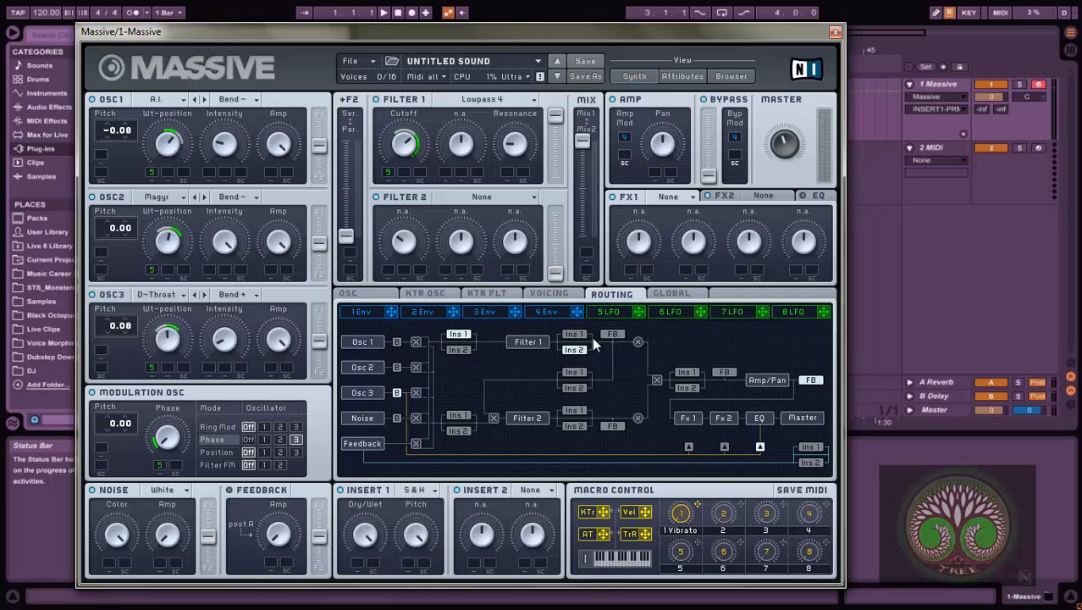
{"action": "left_click", "coordinate": [540, 489]}
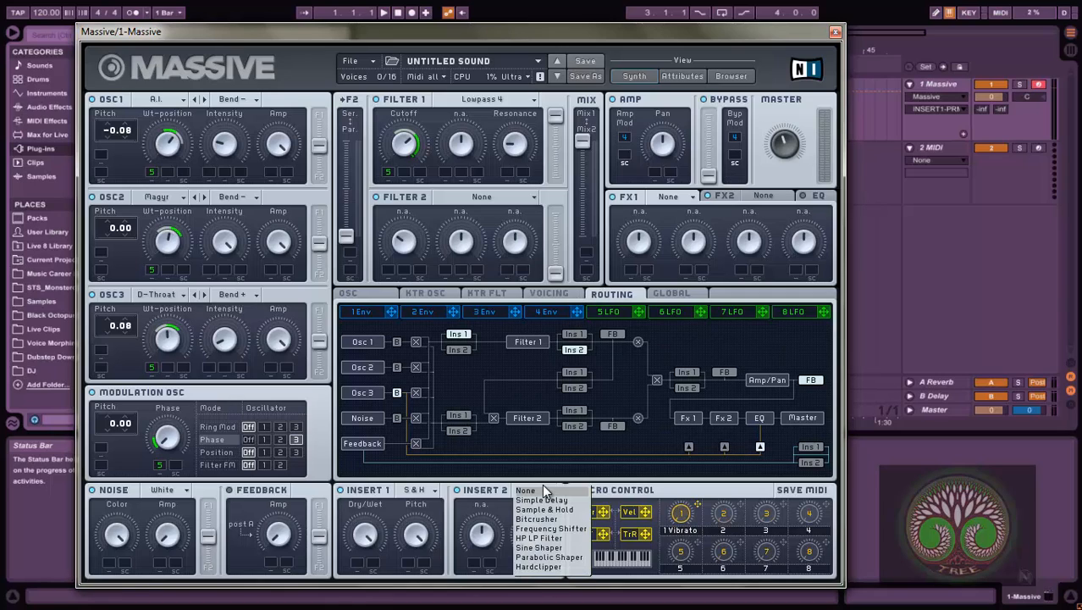
{"action": "left_click", "coordinate": [534, 559]}
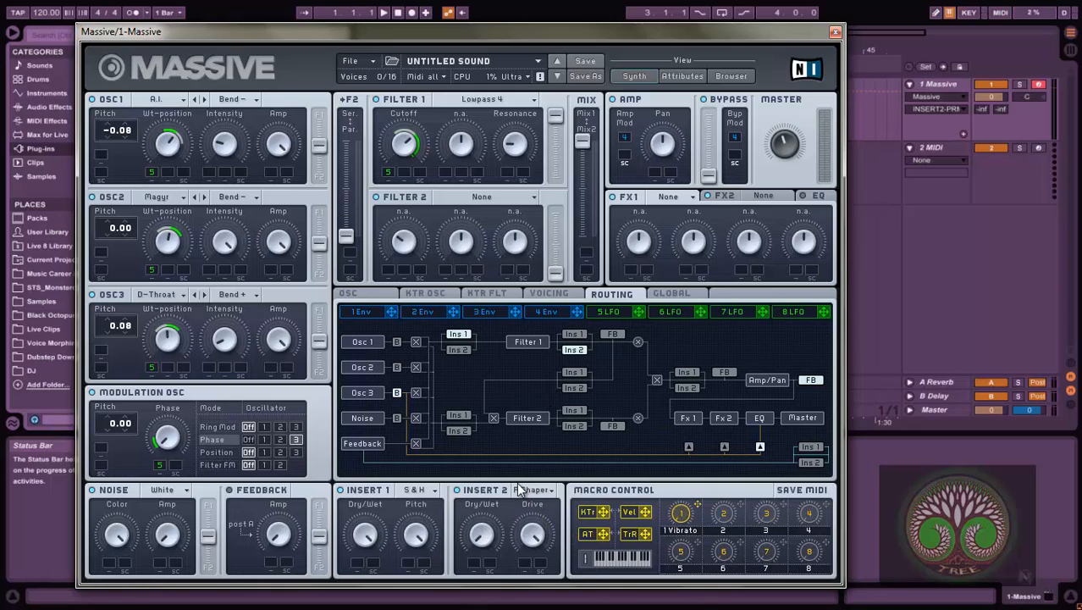
Step: Balance Insert 2's Dry/Wet and Drive, leaving Dry/Wet slightly below halfway and Drive at a low setting
{"action": "left_click_drag", "start_coordinate": [487, 530], "coordinate": [486, 542]}
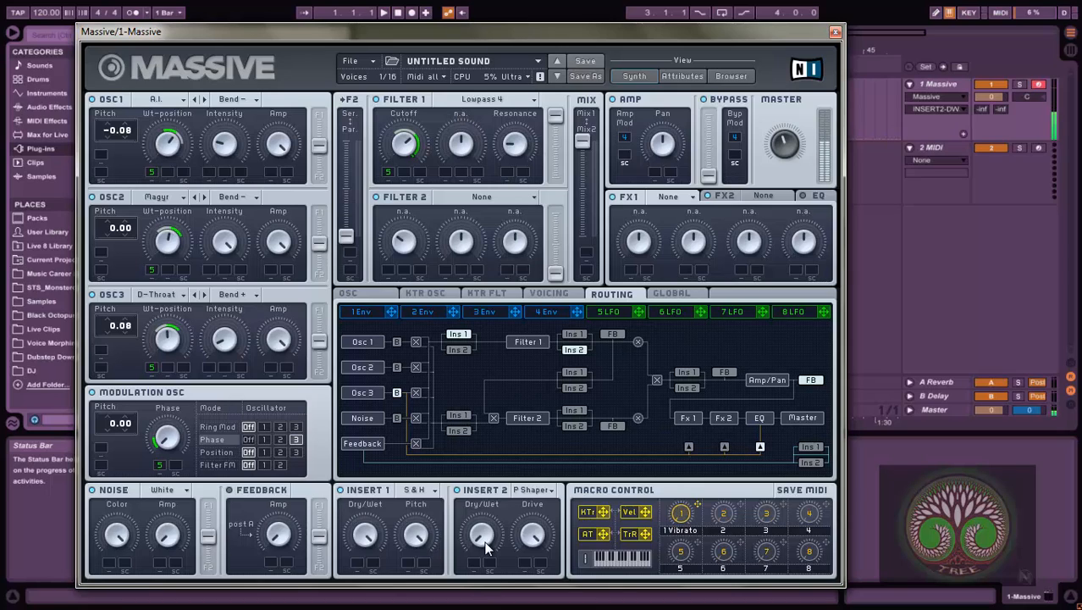
{"action": "left_click_drag", "start_coordinate": [484, 539], "coordinate": [489, 463]}
{"action": "left_click", "coordinate": [529, 534]}
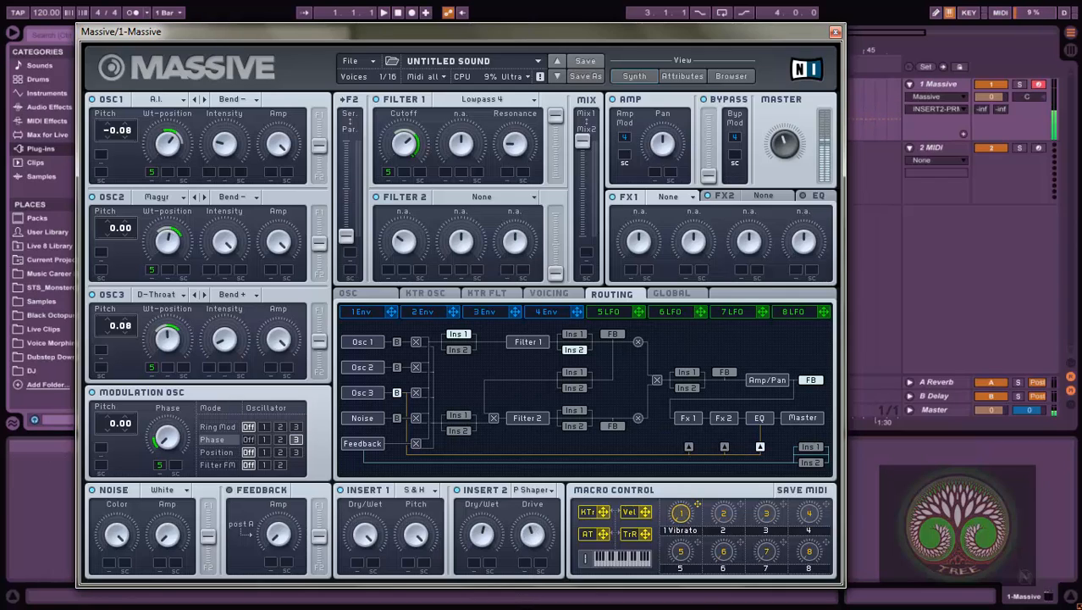
{"action": "left_click_drag", "start_coordinate": [482, 539], "coordinate": [479, 569]}
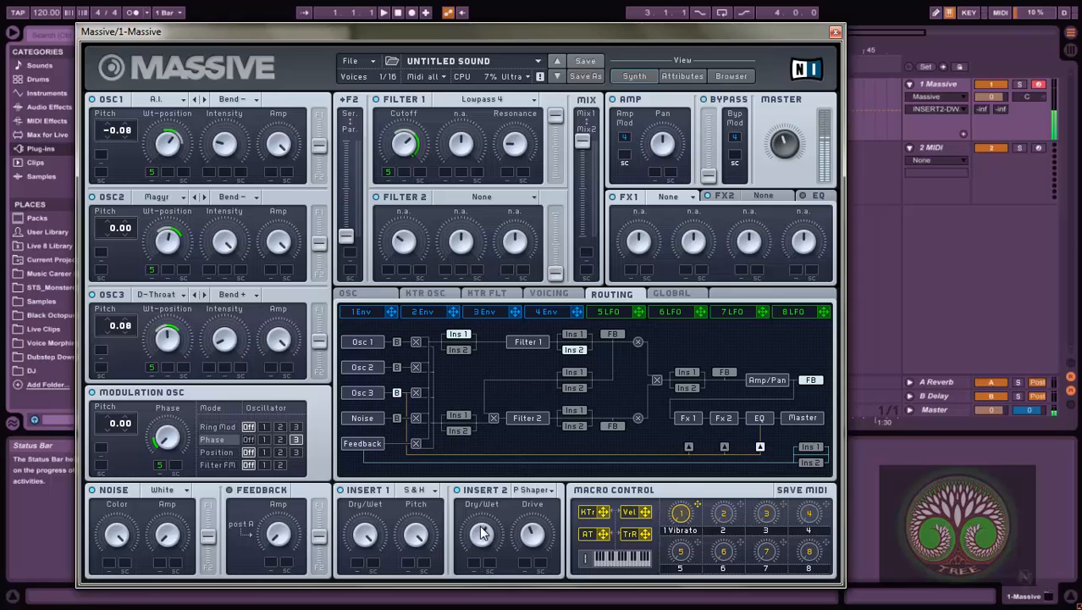
{"action": "left_click", "coordinate": [537, 538]}
{"action": "left_click_drag", "start_coordinate": [477, 540], "coordinate": [480, 525]}
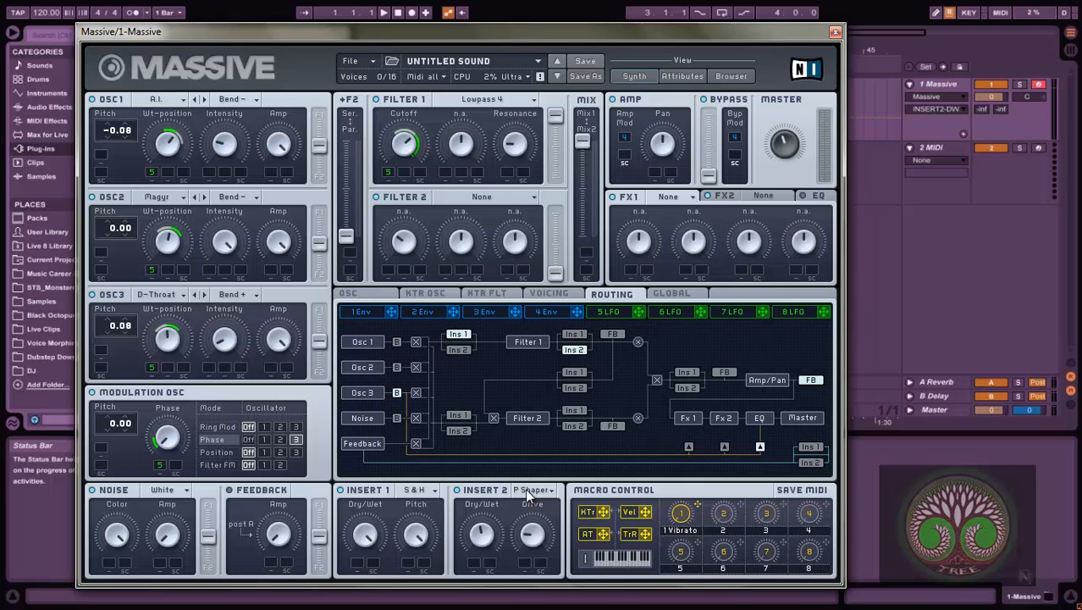
Step: Audition different denominators for LFO 5's ratio and leave the ratio at 1/4
{"action": "left_click", "coordinate": [596, 315]}
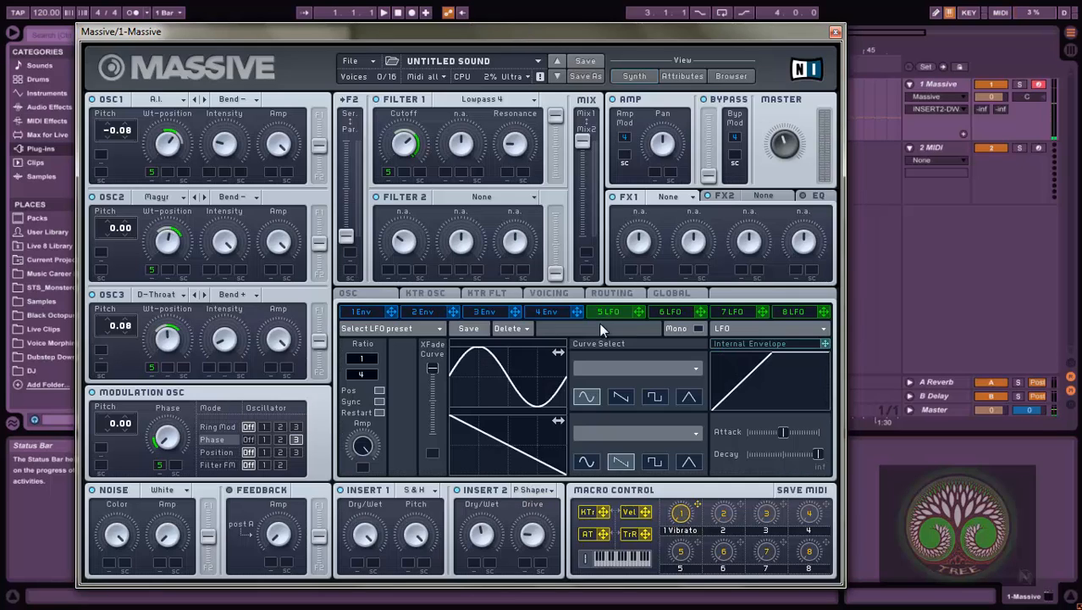
{"action": "left_click_drag", "start_coordinate": [368, 372], "coordinate": [377, 374]}
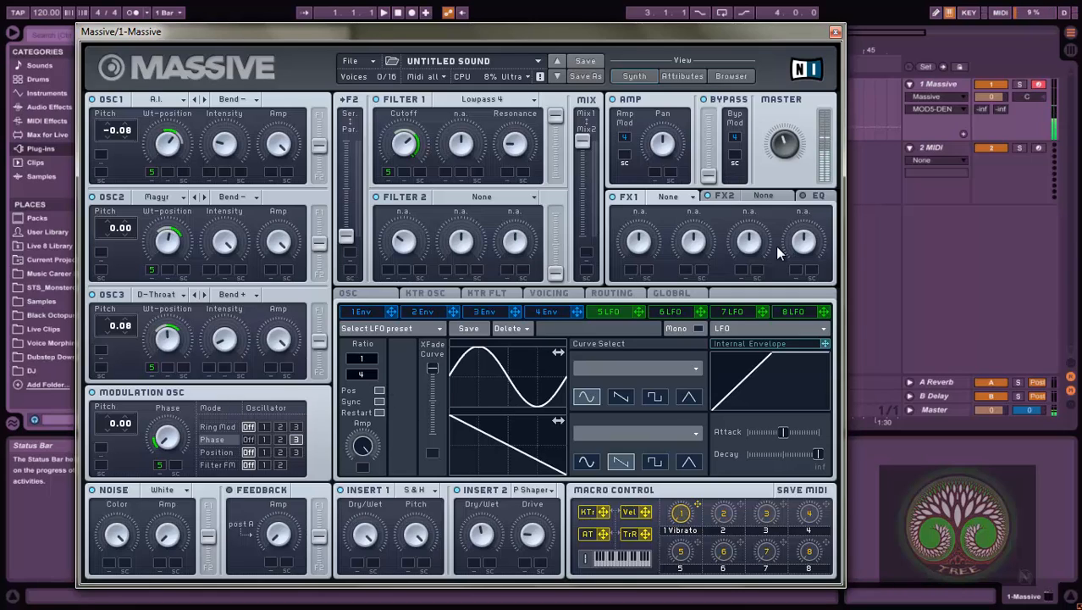
Step: Set FX1 to Chorus and adjust its Rate and Offset
{"action": "left_click", "coordinate": [681, 196]}
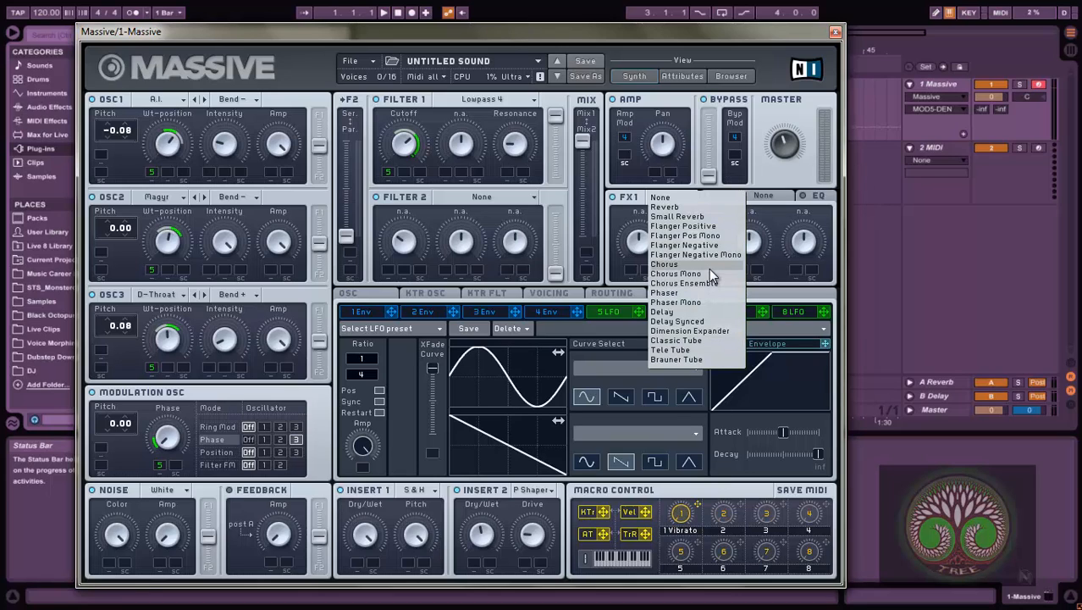
{"action": "left_click", "coordinate": [688, 264]}
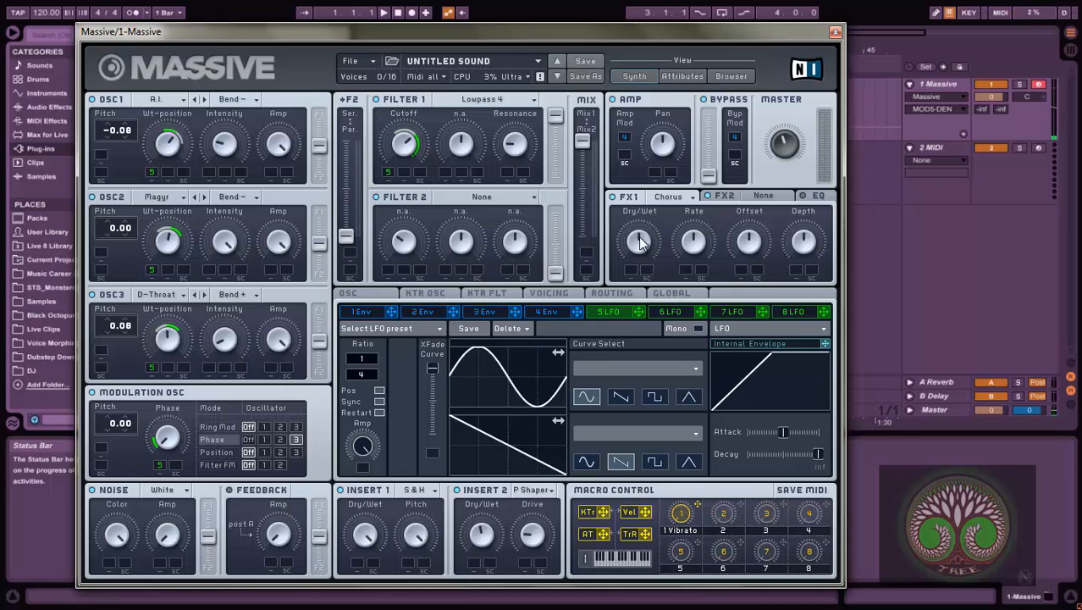
{"action": "left_click_drag", "start_coordinate": [704, 244], "coordinate": [742, 131]}
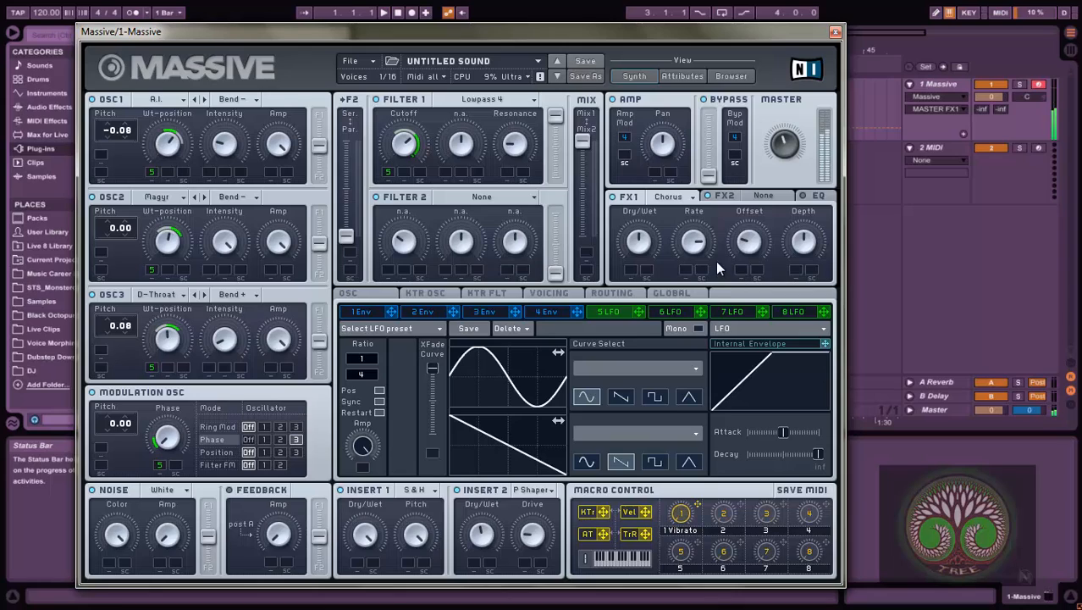
{"action": "left_click_drag", "start_coordinate": [700, 243], "coordinate": [705, 272]}
Step: Set FX2 to Dimension Expander and lower its Dry/Wet and Size
{"action": "left_click", "coordinate": [758, 195]}
{"action": "left_click", "coordinate": [760, 195]}
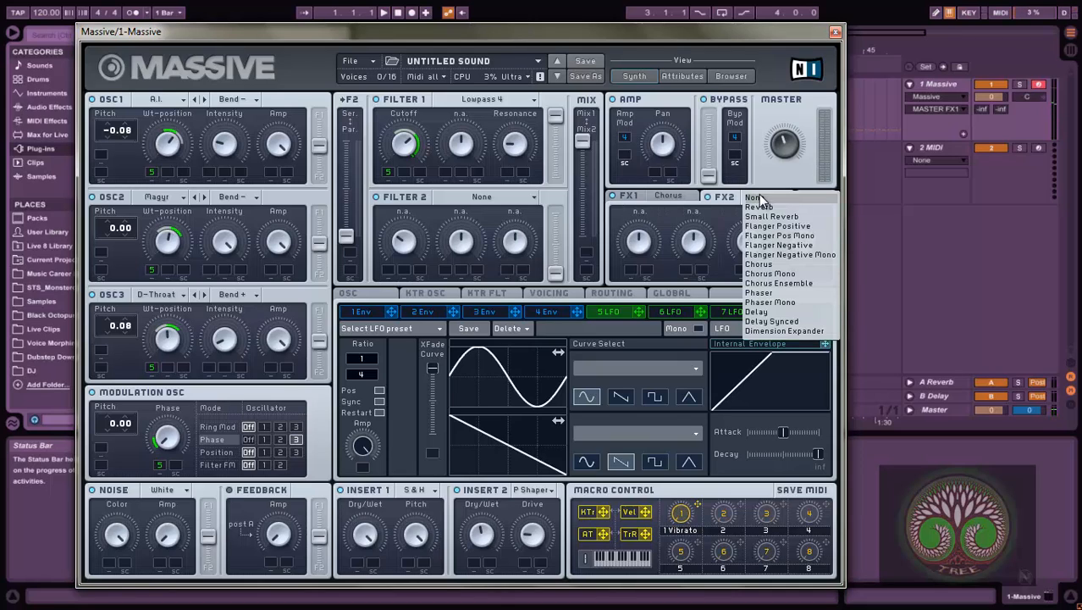
{"action": "left_click", "coordinate": [797, 334]}
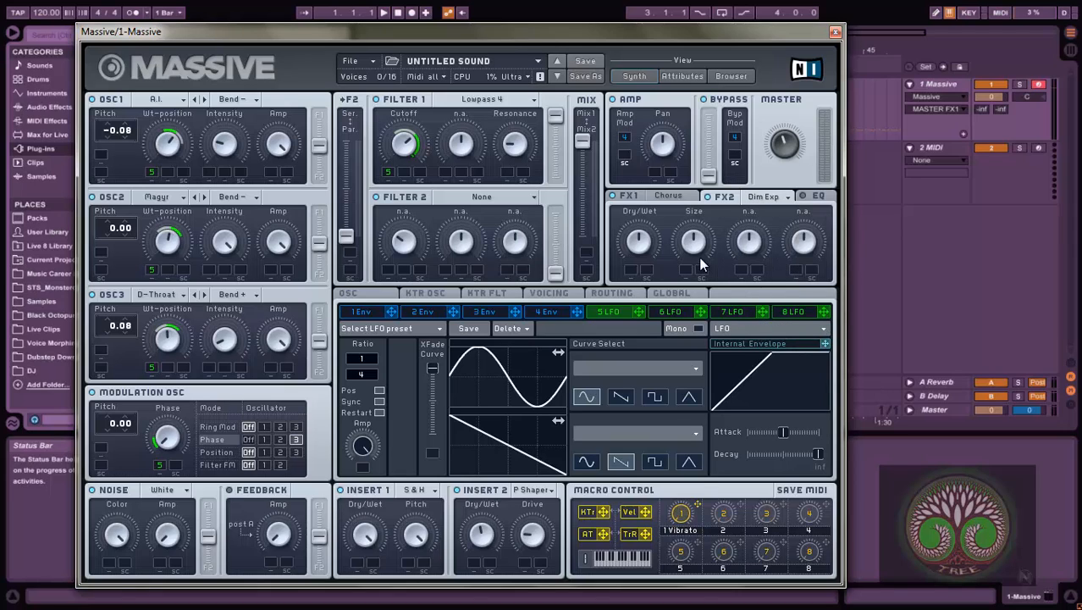
{"action": "left_click_drag", "start_coordinate": [699, 282], "coordinate": [701, 293]}
Step: Change modulator 5 from LFO to Performer and display its selectable curves for loading
{"action": "left_click", "coordinate": [728, 328]}
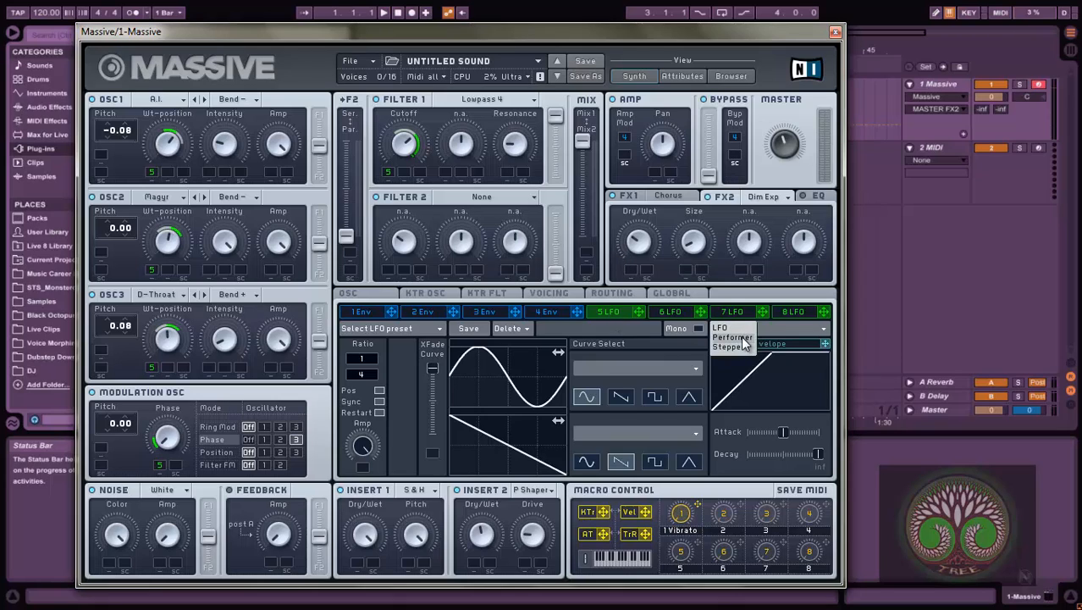
{"action": "left_click", "coordinate": [734, 337]}
{"action": "left_click", "coordinate": [432, 371]}
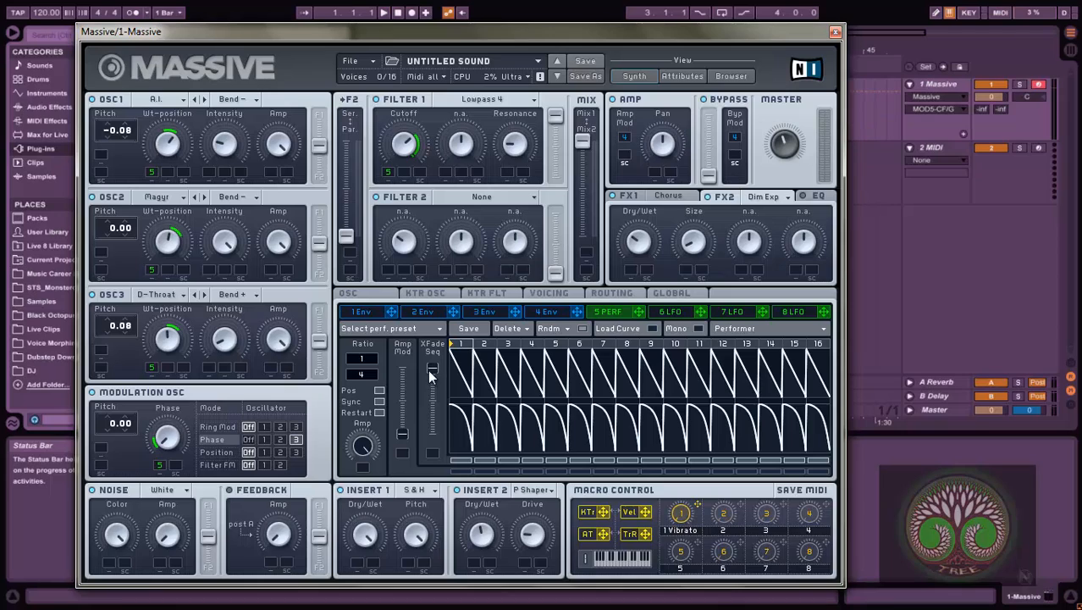
{"action": "left_click", "coordinate": [651, 330]}
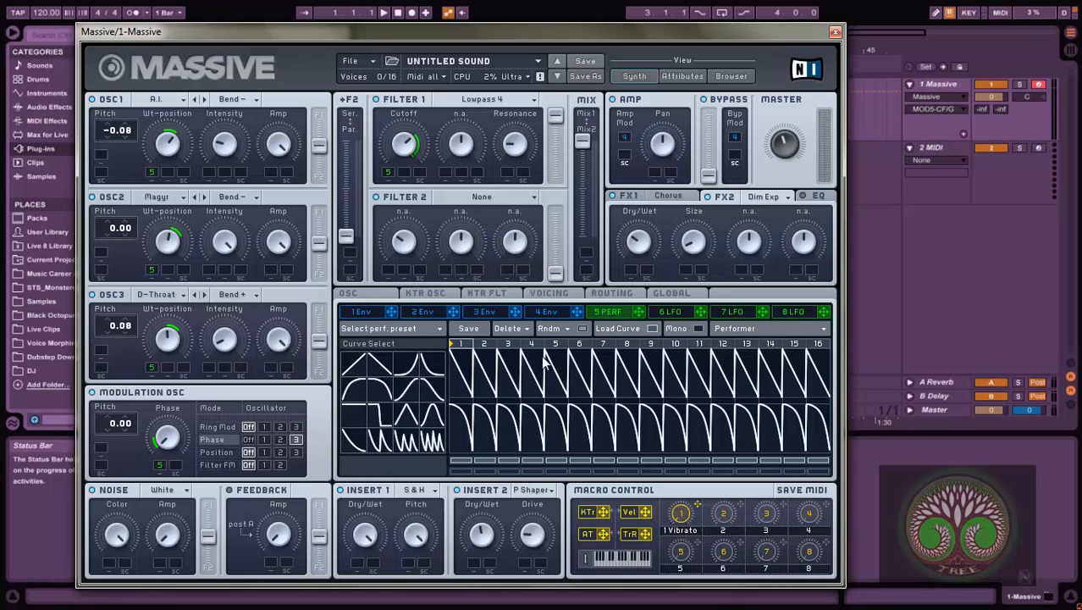
{"action": "left_click", "coordinate": [652, 330]}
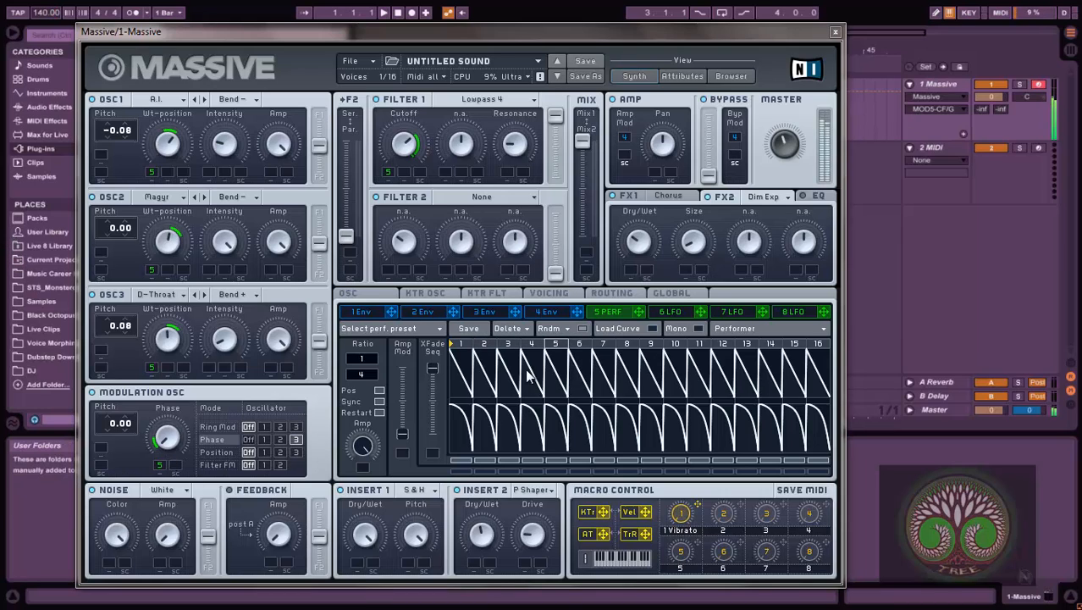
{"action": "left_click", "coordinate": [654, 329]}
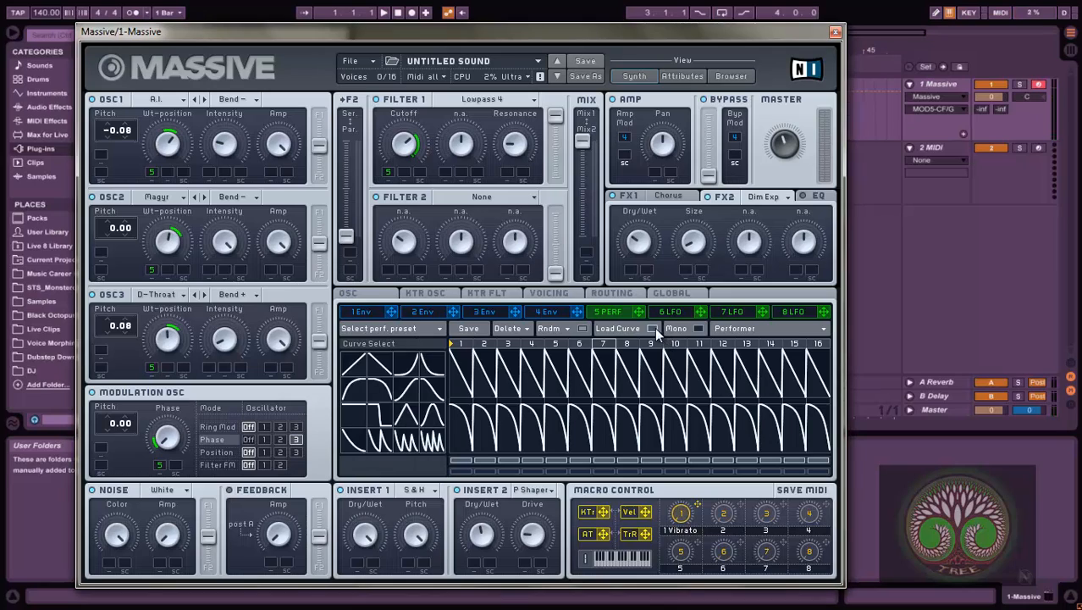
Step: Shape the Performer's upper sequence with a rising curve on step 2, a triangle on step 4, and reduced levels on steps 1 and 3
{"action": "left_click_drag", "start_coordinate": [406, 362], "coordinate": [476, 355]}
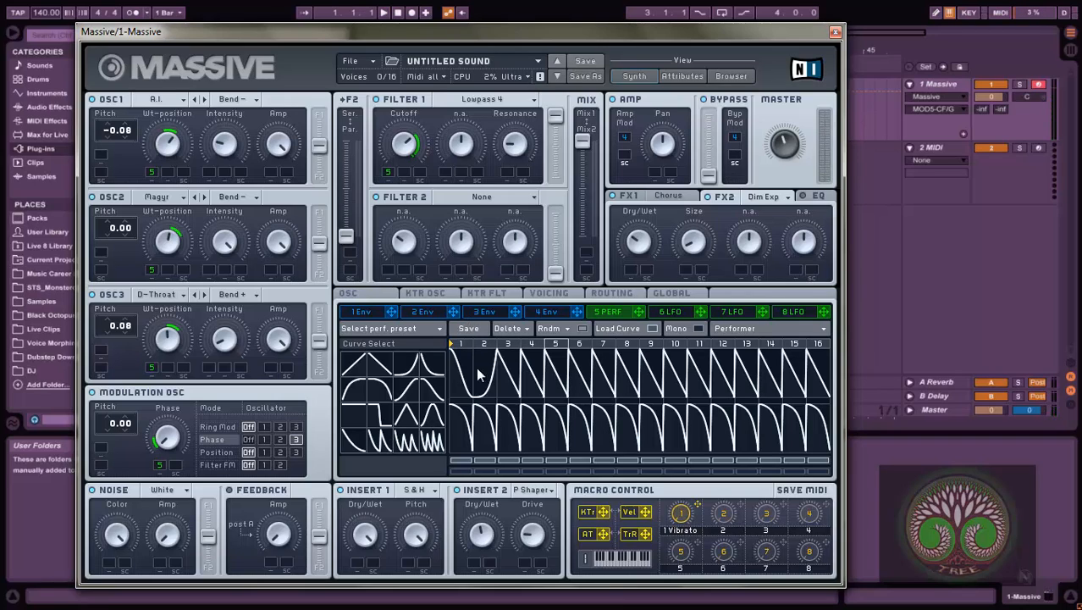
{"action": "left_click_drag", "start_coordinate": [457, 362], "coordinate": [464, 378]}
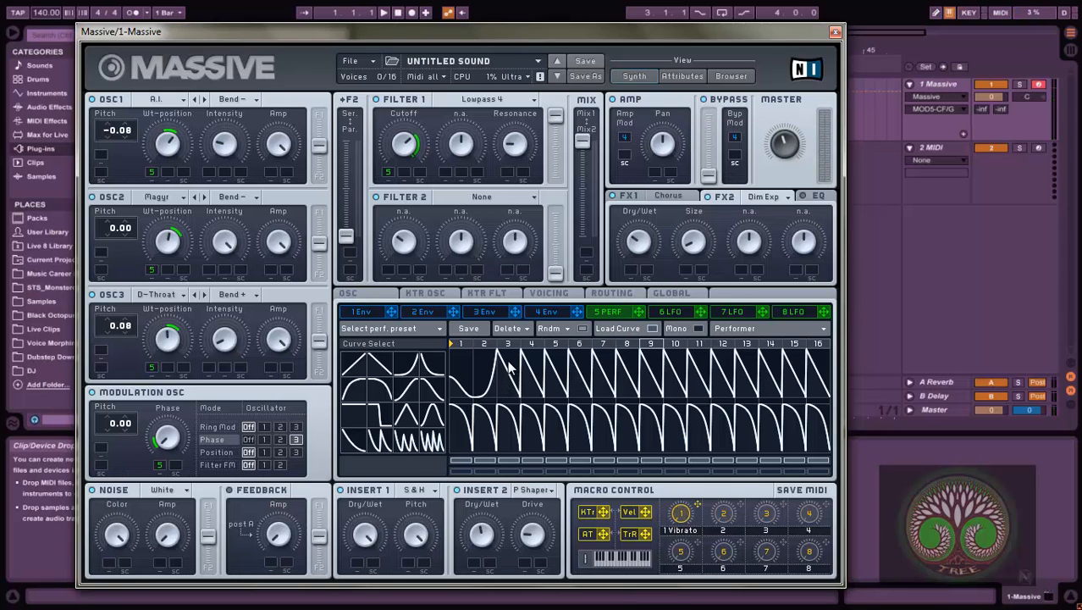
{"action": "mouse_move", "coordinate": [513, 369]}
{"action": "left_mouse_down"}
{"action": "mouse_move", "coordinate": [508, 387]}
{"action": "mouse_move", "coordinate": [511, 376]}
{"action": "left_mouse_up"}
{"action": "left_click", "coordinate": [412, 421]}
{"action": "left_click", "coordinate": [524, 393]}
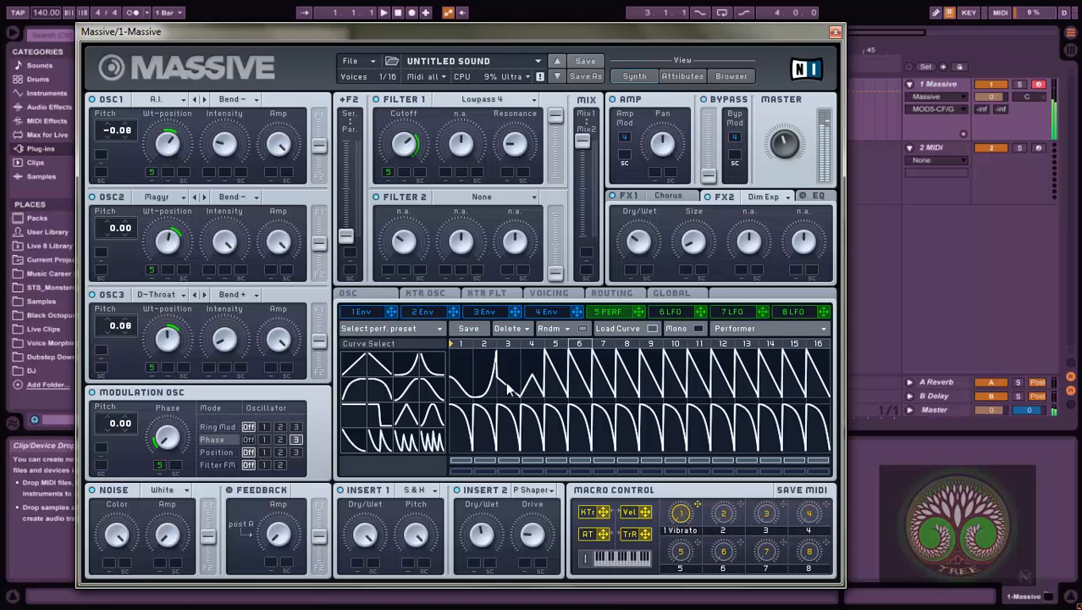
Step: Load a multi-spike curve into upper step 7 and rounded falling curves into steps 5 and 8, adjusting their levels
{"action": "left_click", "coordinate": [406, 441]}
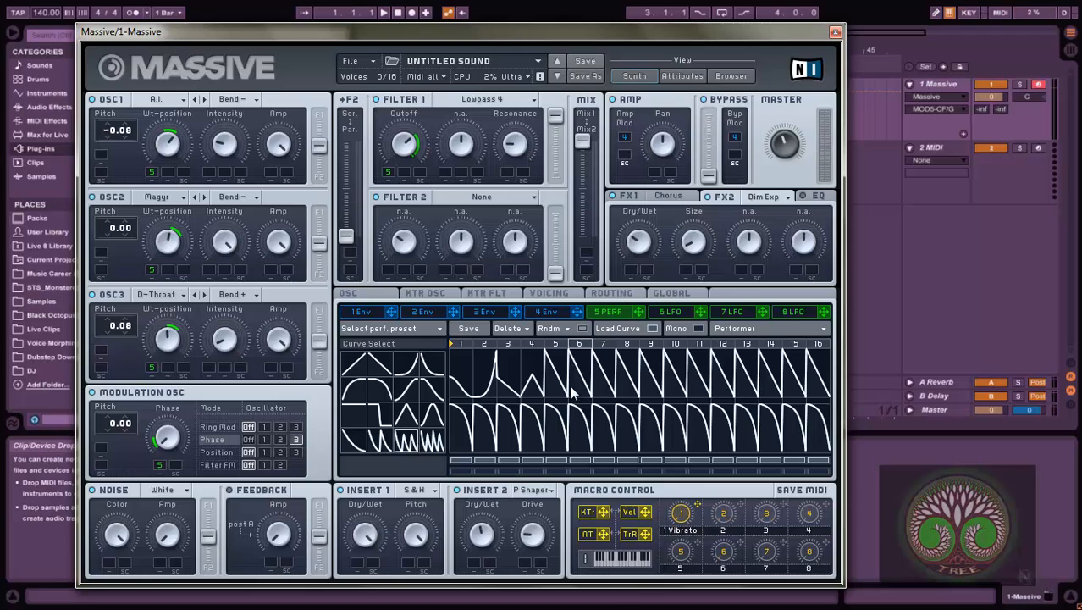
{"action": "left_click", "coordinate": [603, 383]}
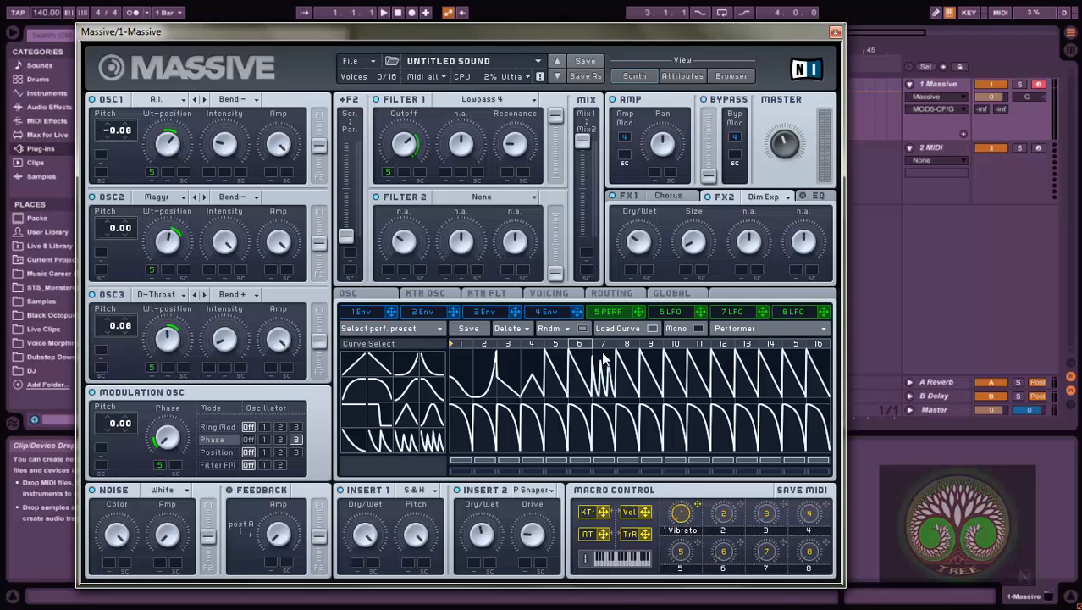
{"action": "left_click", "coordinate": [387, 392]}
{"action": "left_click", "coordinate": [563, 375]}
{"action": "left_click_drag", "start_coordinate": [566, 372], "coordinate": [568, 363]}
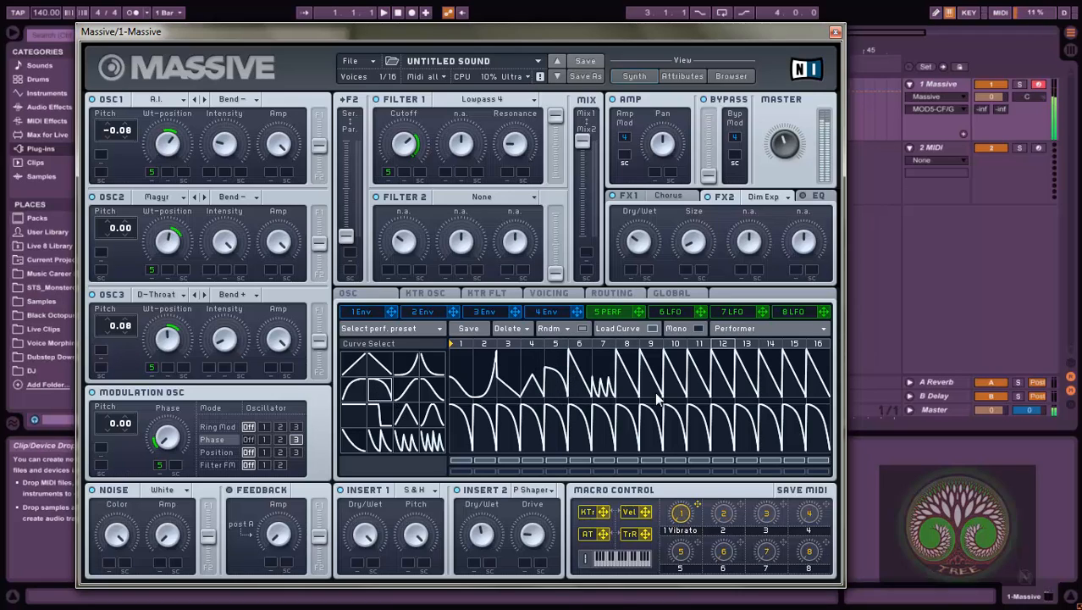
{"action": "left_click", "coordinate": [625, 386]}
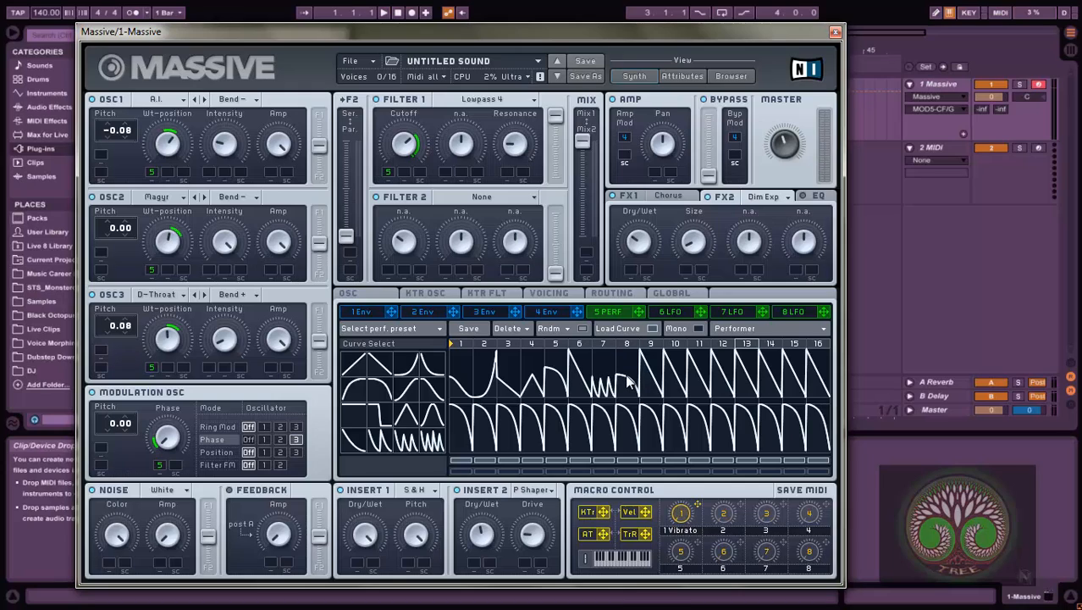
{"action": "mouse_move", "coordinate": [611, 388]}
{"action": "left_mouse_down"}
{"action": "mouse_move", "coordinate": [617, 364]}
{"action": "mouse_move", "coordinate": [622, 373]}
{"action": "left_mouse_up"}
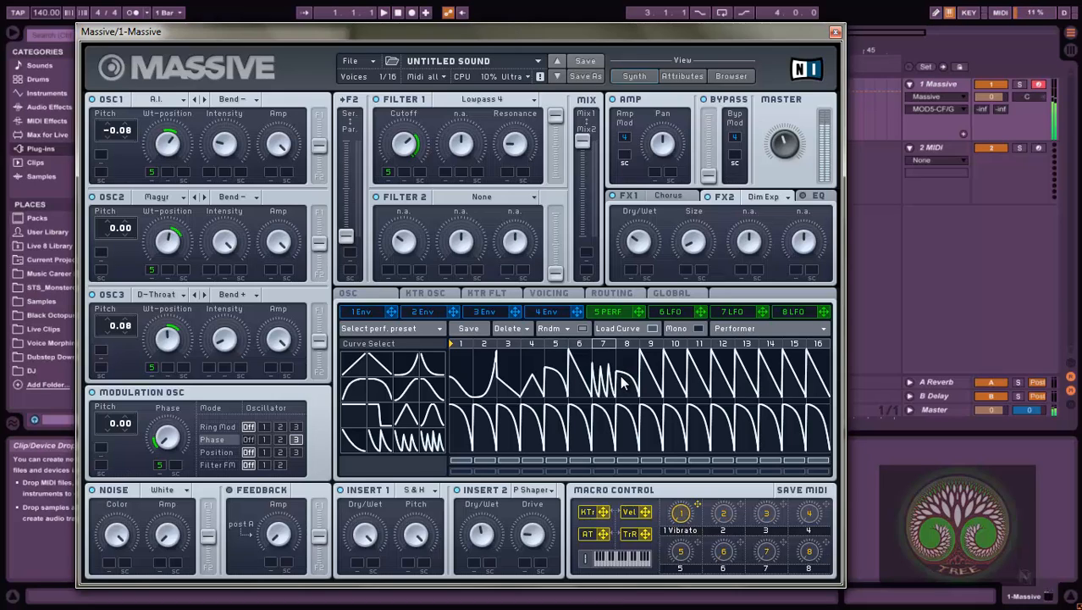
Step: Try a square curve on upper step 9, load a concave rising curve into step 10, and give step 9 an S-shaped rise
{"action": "left_click", "coordinate": [382, 421]}
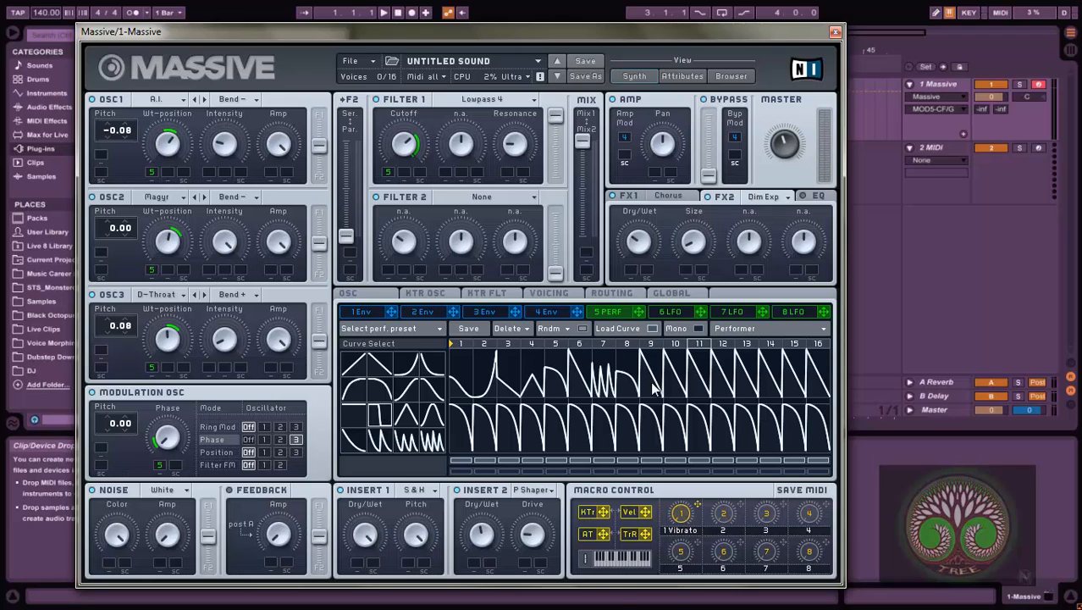
{"action": "left_click", "coordinate": [651, 371]}
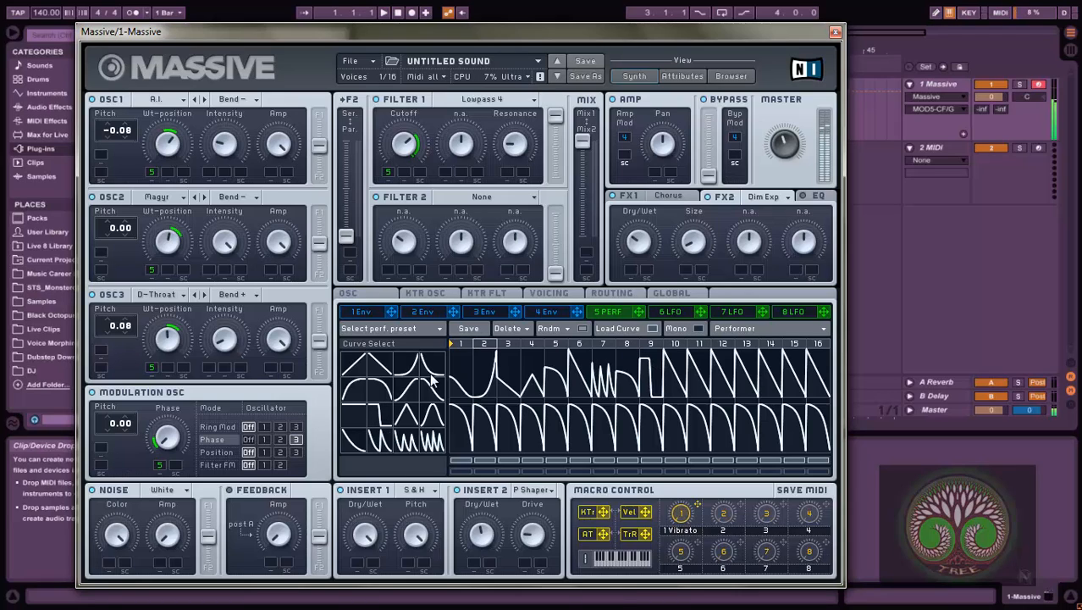
{"action": "left_click", "coordinate": [406, 366]}
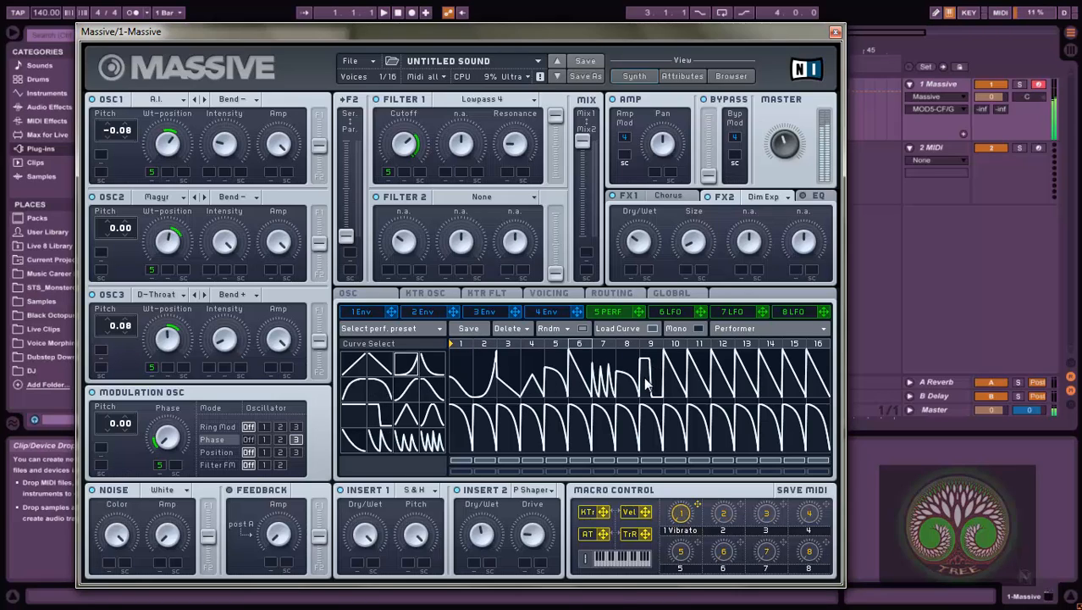
{"action": "left_click", "coordinate": [673, 365]}
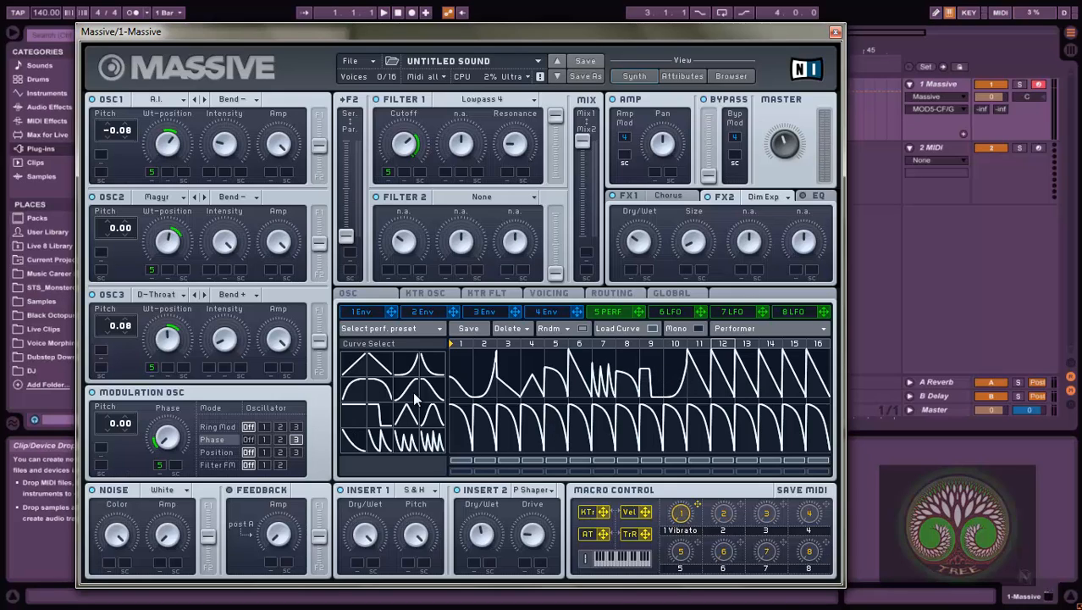
{"action": "left_click_drag", "start_coordinate": [415, 398], "coordinate": [659, 366]}
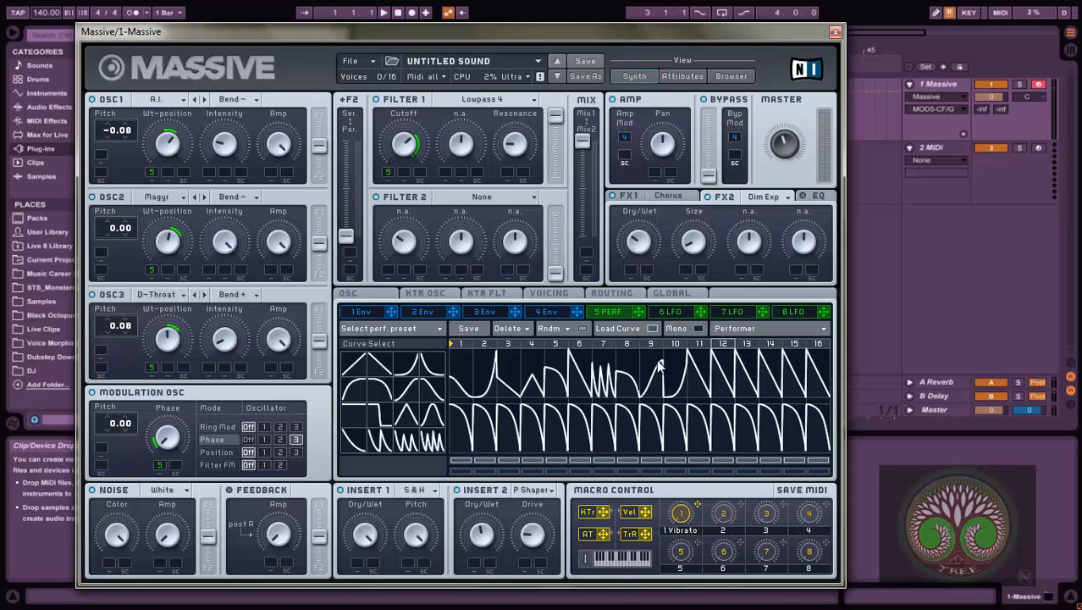
Step: Reshape upper steps 10 to 13, using a concave falling curve on 11, a double-spike curve on 12 and a square curve on 13
{"action": "left_click_drag", "start_coordinate": [406, 365], "coordinate": [681, 391]}
{"action": "left_click_drag", "start_coordinate": [455, 370], "coordinate": [685, 370]}
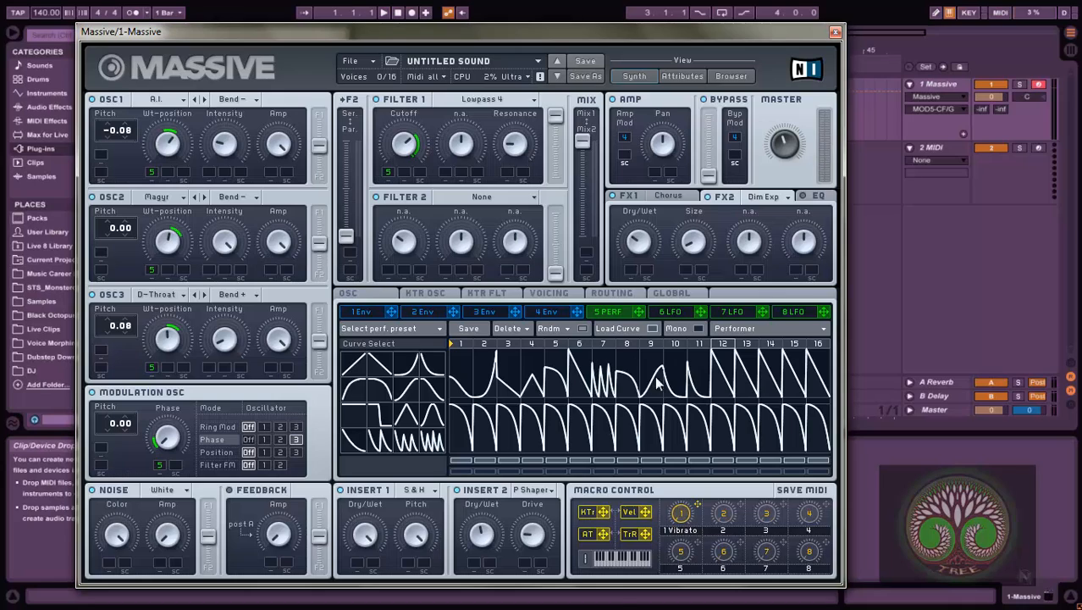
{"action": "left_click_drag", "start_coordinate": [378, 449], "coordinate": [603, 415]}
{"action": "left_click_drag", "start_coordinate": [688, 401], "coordinate": [720, 372]}
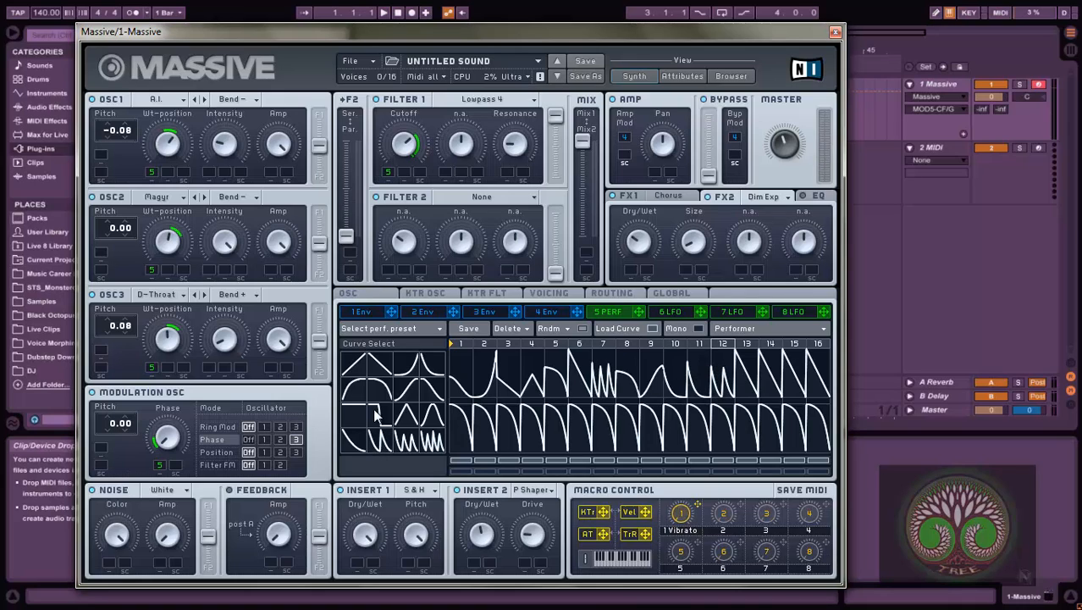
{"action": "left_click_drag", "start_coordinate": [377, 415], "coordinate": [750, 390]}
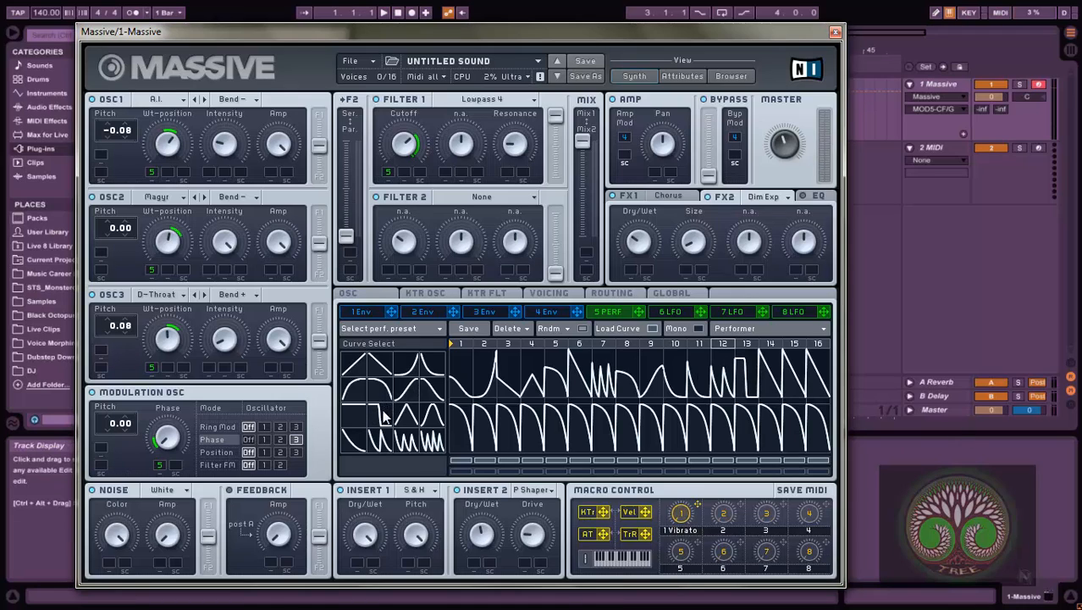
Step: Load a square curve into the Performer's upper step 14, a rounded falling curve into step 15 and a multi-spike curve into step 16
{"action": "left_click_drag", "start_coordinate": [384, 412], "coordinate": [702, 382]}
{"action": "left_click", "coordinate": [769, 385]}
{"action": "left_click", "coordinate": [791, 373]}
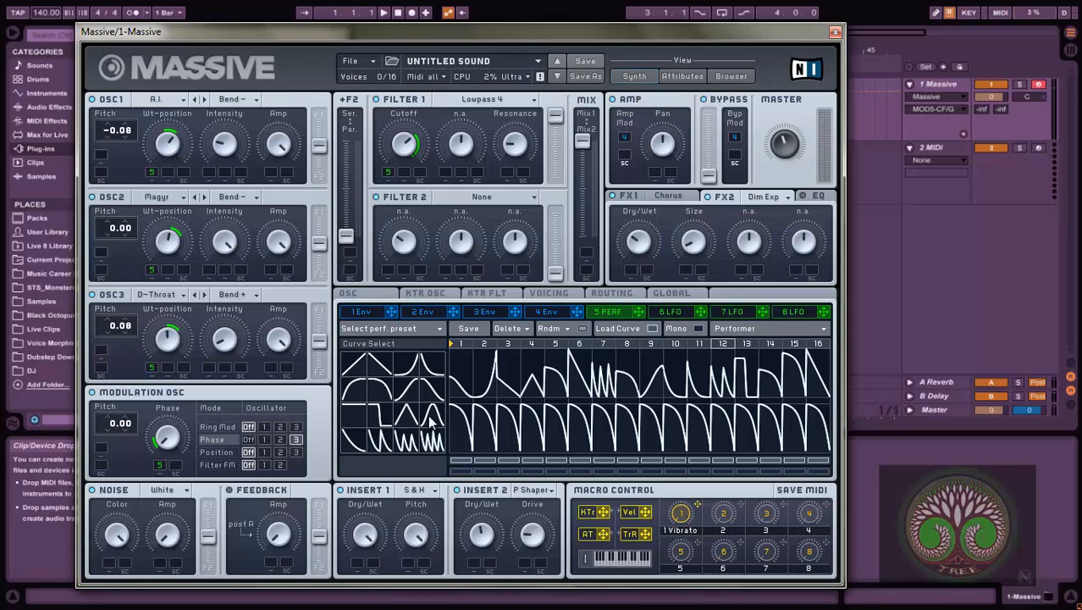
{"action": "left_click", "coordinate": [769, 376]}
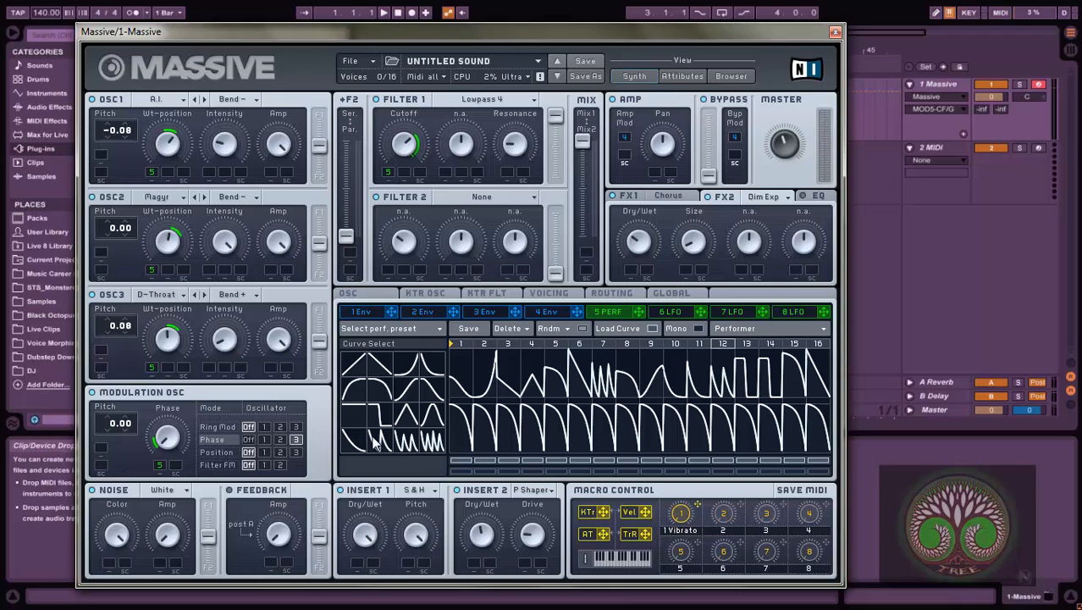
{"action": "left_click", "coordinate": [406, 440]}
{"action": "left_click", "coordinate": [590, 409]}
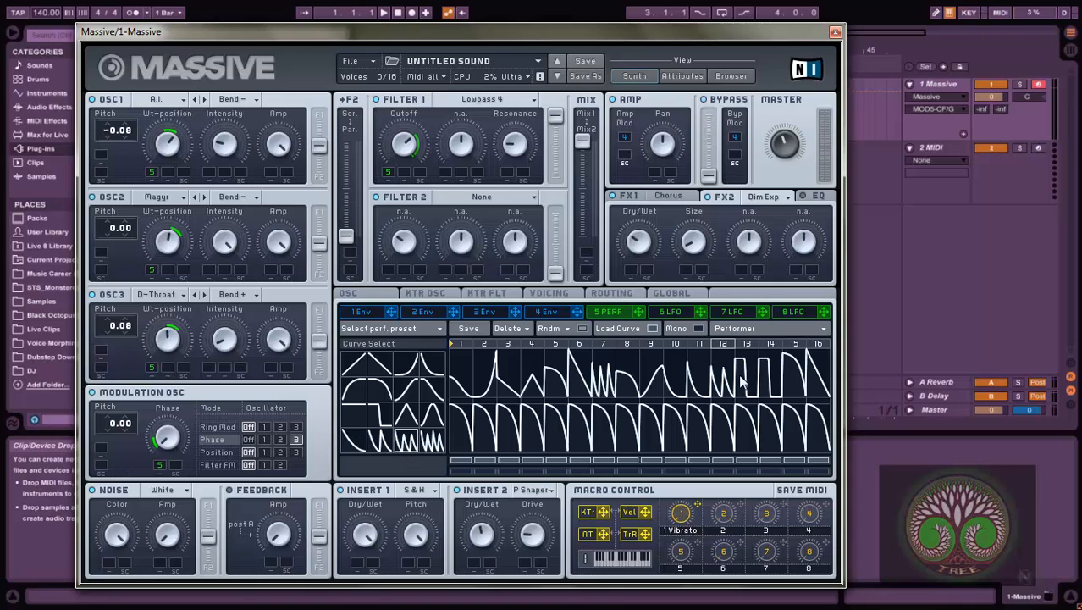
{"action": "left_click", "coordinate": [821, 382]}
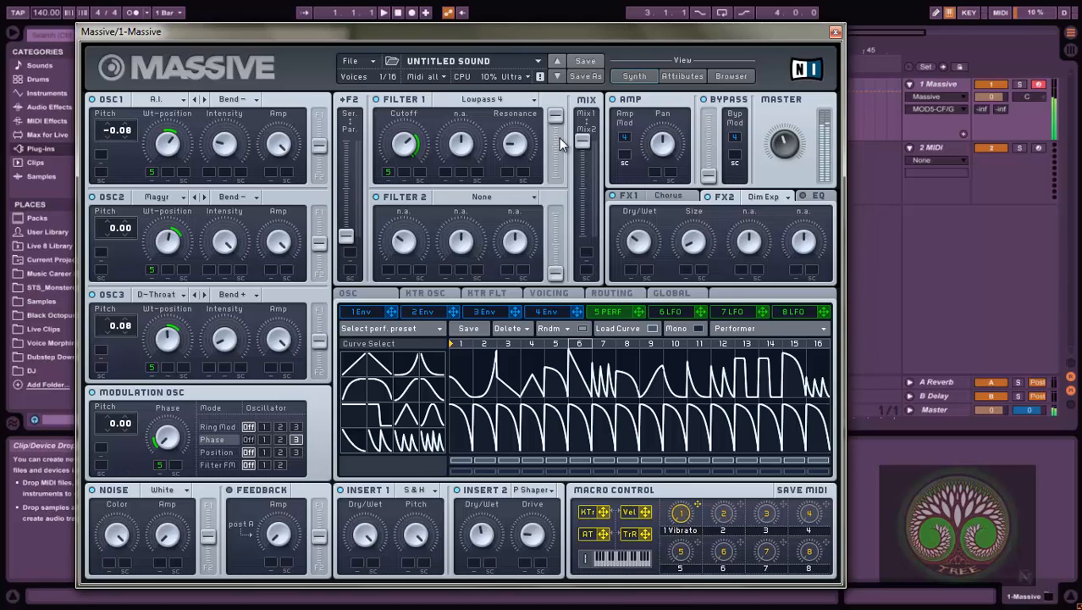
Step: Fine-tune Filter 1 with a higher Cutoff and slightly more Resonance, and switch Filter 2 off
{"action": "left_click_drag", "start_coordinate": [406, 143], "coordinate": [407, 165]}
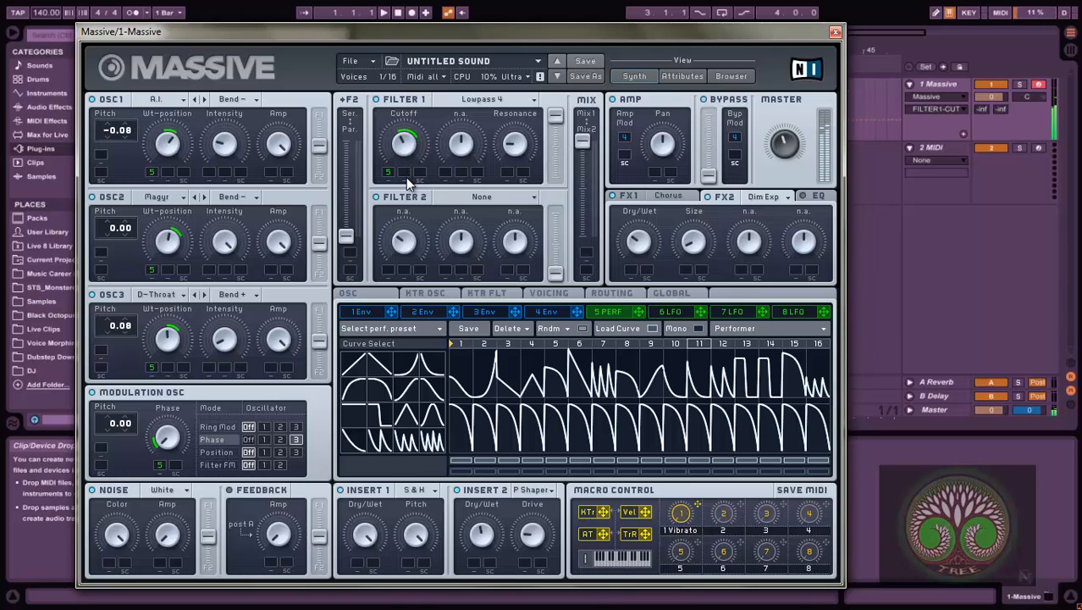
{"action": "left_click", "coordinate": [516, 145]}
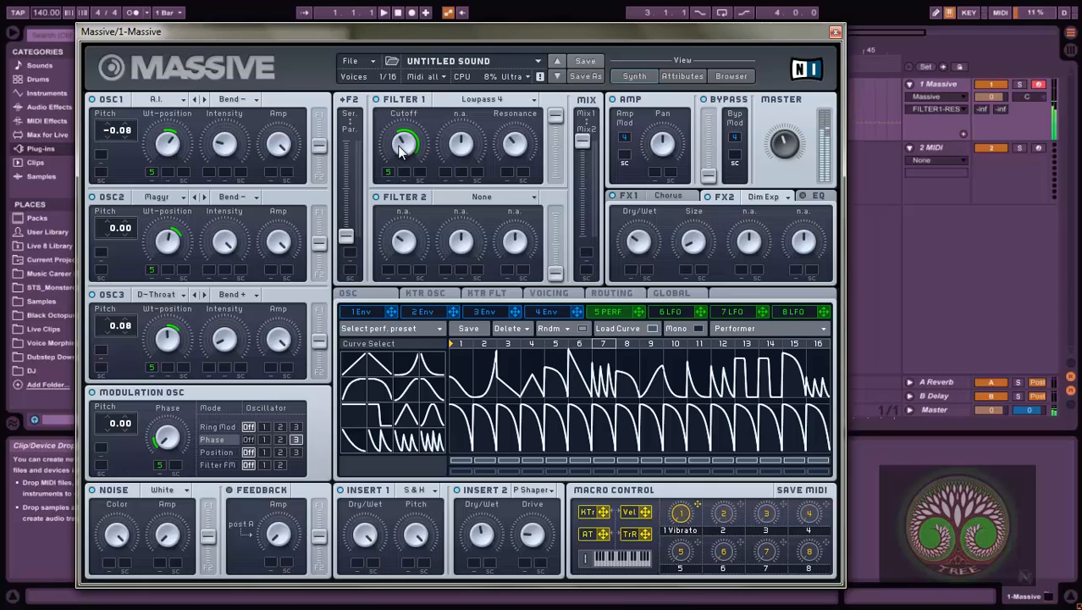
{"action": "left_click_drag", "start_coordinate": [399, 147], "coordinate": [408, 133]}
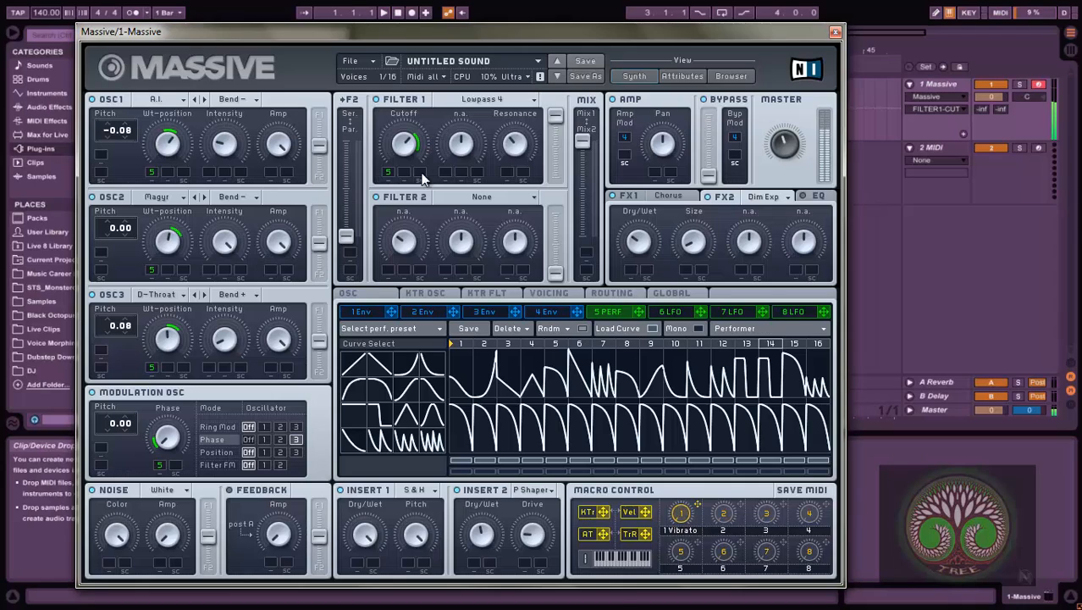
{"action": "left_click_drag", "start_coordinate": [513, 144], "coordinate": [509, 168]}
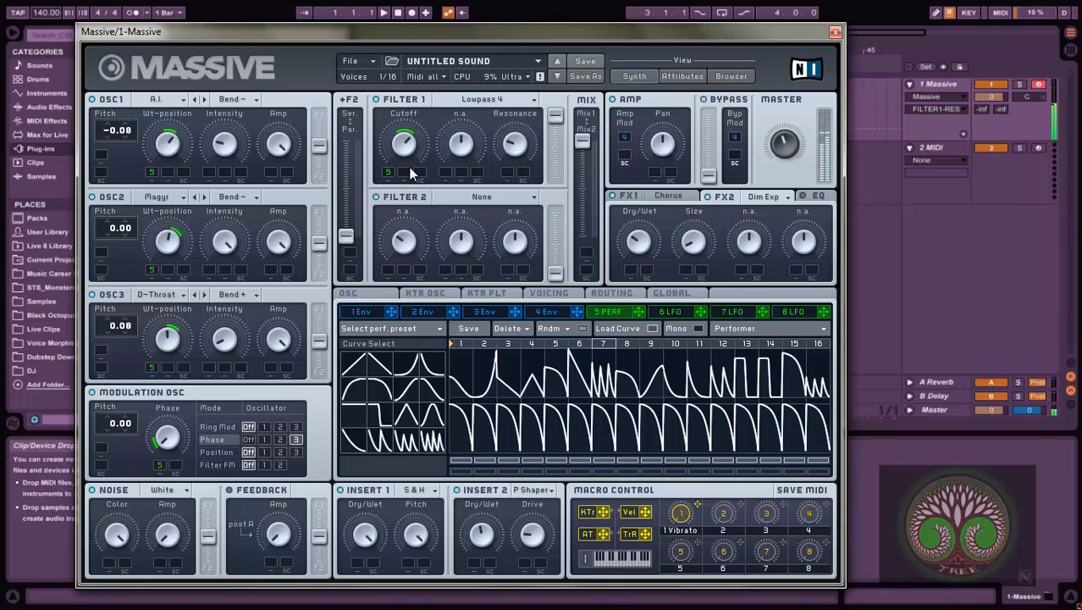
{"action": "left_click", "coordinate": [413, 134]}
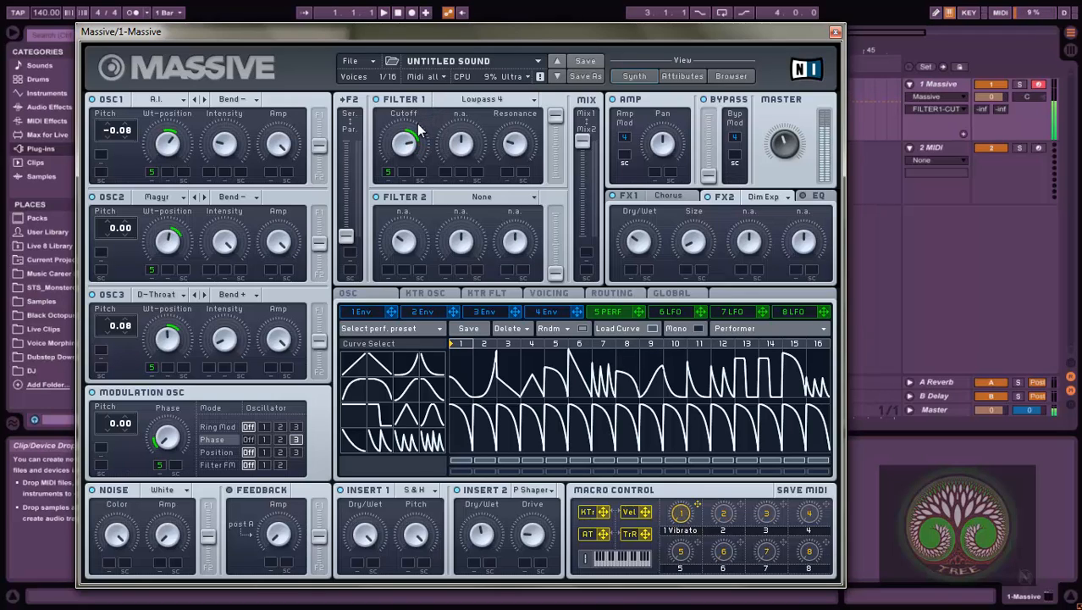
{"action": "left_click", "coordinate": [393, 198]}
{"action": "left_click", "coordinate": [681, 513]}
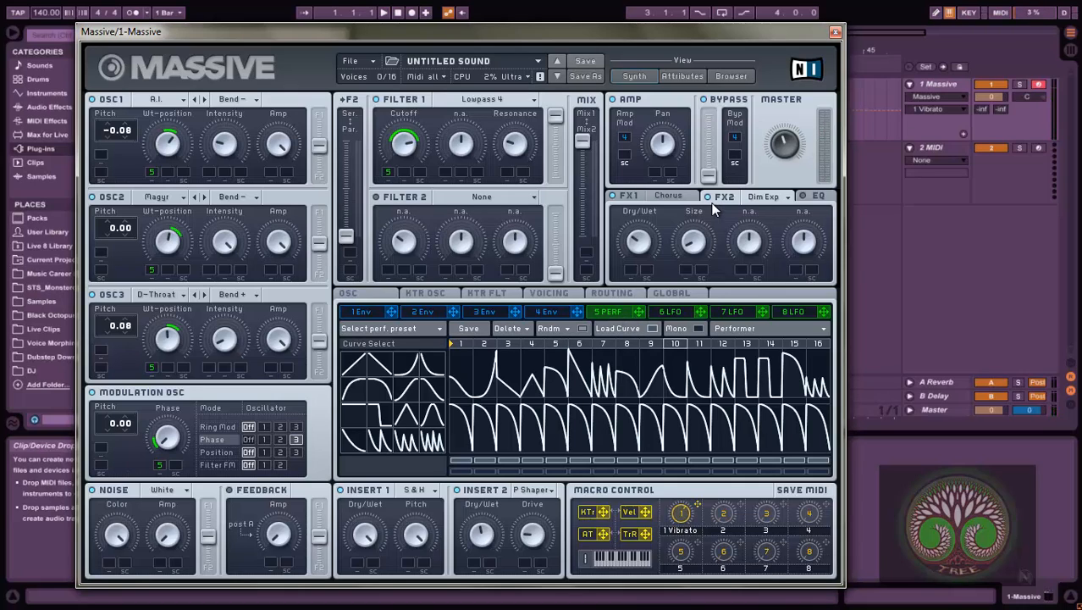
Step: Change modulator 5 from Performer to LFO, then lower Filter 1's Cutoff and audition the patch with a low note
{"action": "left_click", "coordinate": [761, 330]}
{"action": "left_click", "coordinate": [720, 329]}
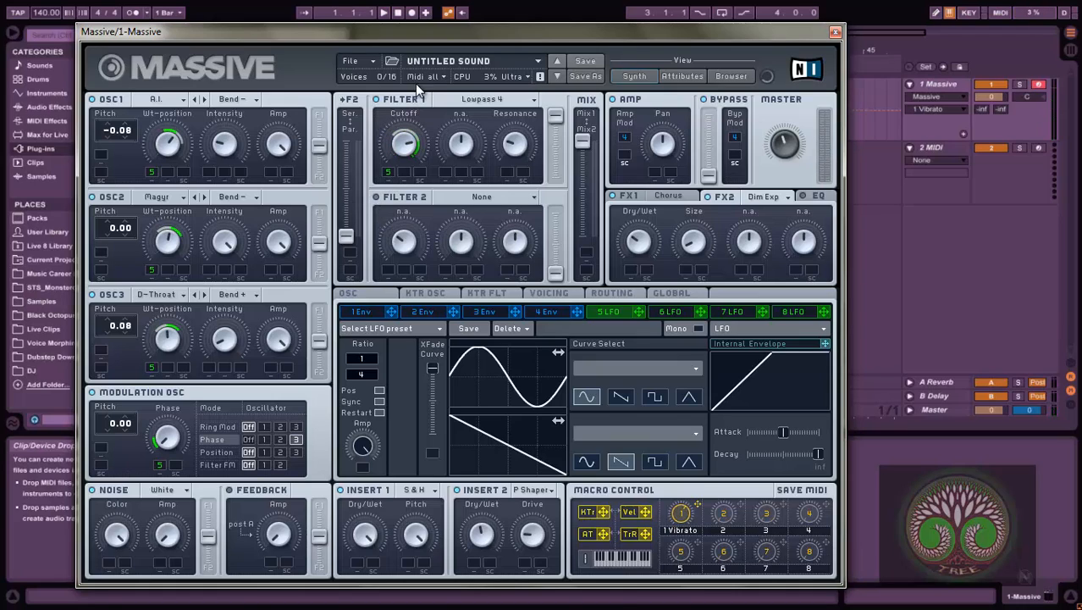
{"action": "left_click_drag", "start_coordinate": [406, 142], "coordinate": [387, 184]}
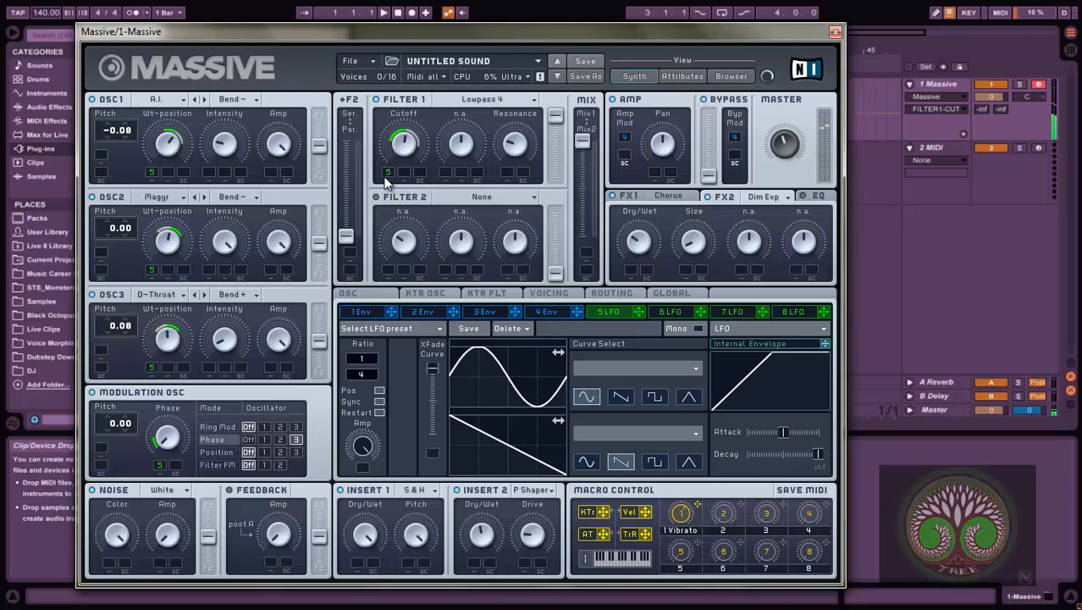
{"action": "key", "text": "z"}
{"action": "key", "text": "a"}
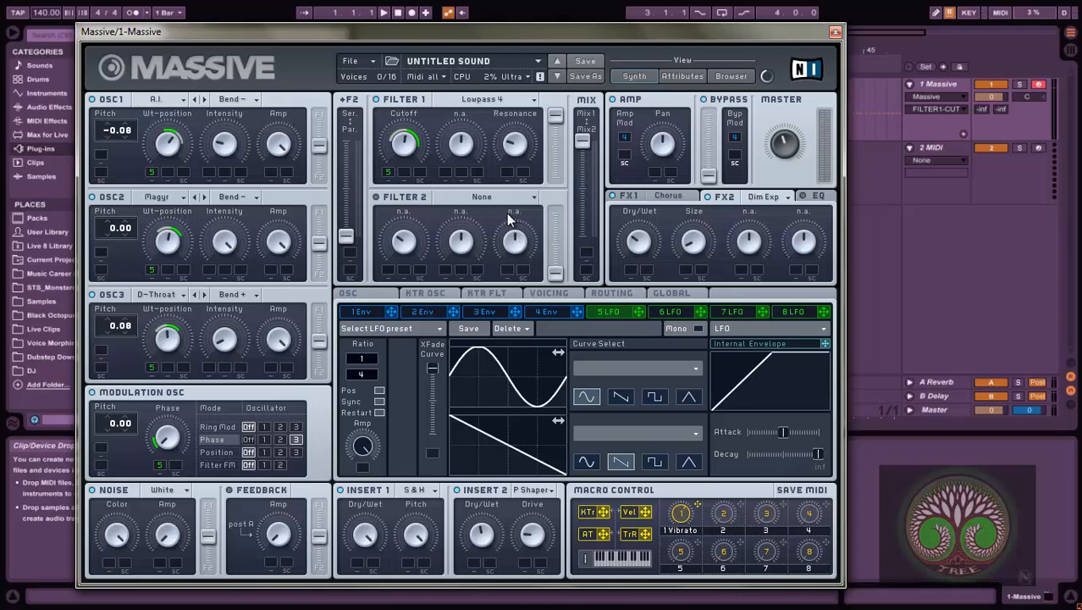
Step: Start a new sound and set LFO 5 to the upper curve only, synced at a 1/2 ratio
{"action": "left_click", "coordinate": [357, 66]}
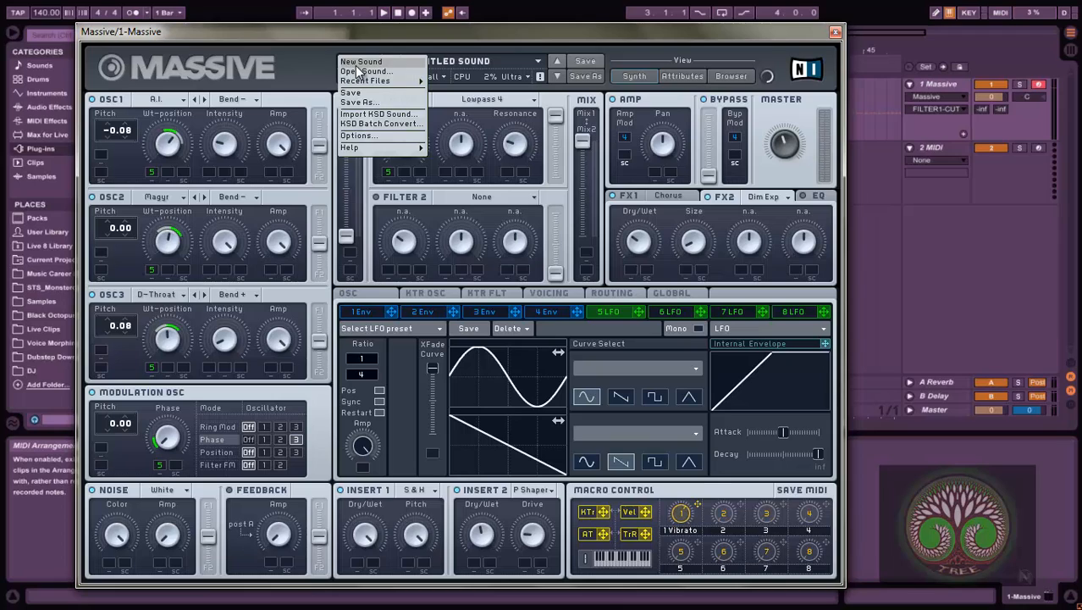
{"action": "left_click", "coordinate": [355, 64]}
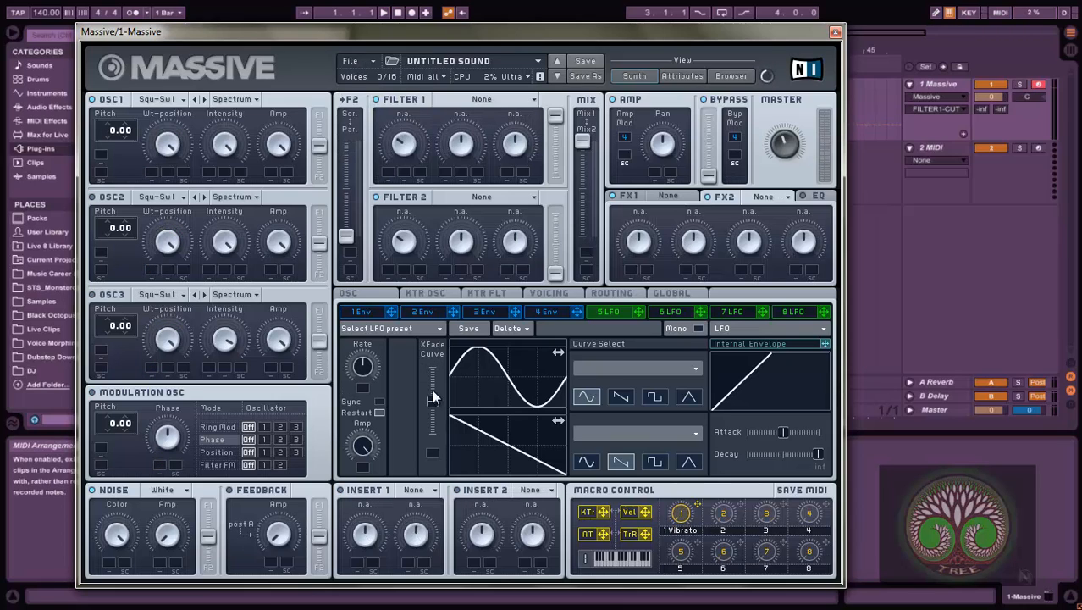
{"action": "left_click_drag", "start_coordinate": [432, 392], "coordinate": [432, 326]}
{"action": "left_click", "coordinate": [380, 403]}
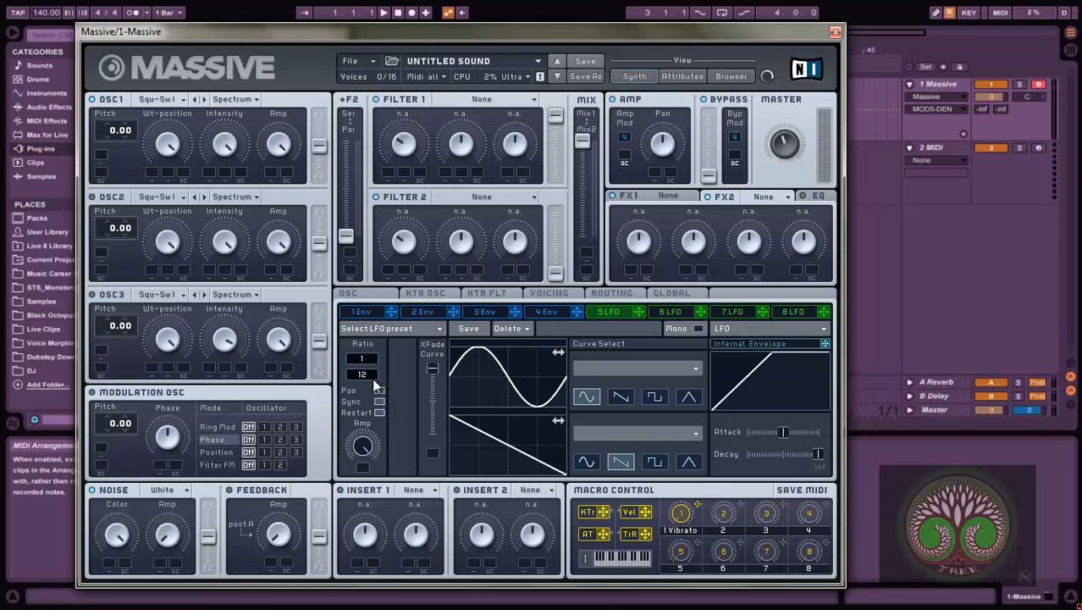
{"action": "left_click_drag", "start_coordinate": [371, 377], "coordinate": [370, 387]}
{"action": "left_click", "coordinate": [170, 149]}
Step: Load Sample & Hold into Insert 1, lower its Pitch and modulate that Pitch with LFO 5 at a 1/4 ratio
{"action": "left_click", "coordinate": [411, 490]}
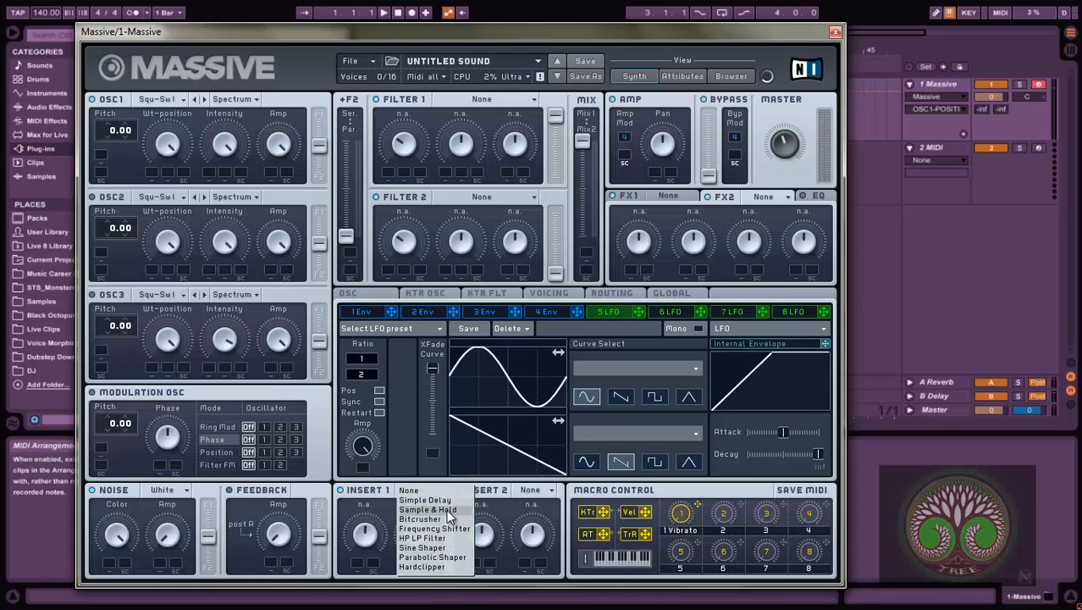
{"action": "left_click", "coordinate": [446, 509]}
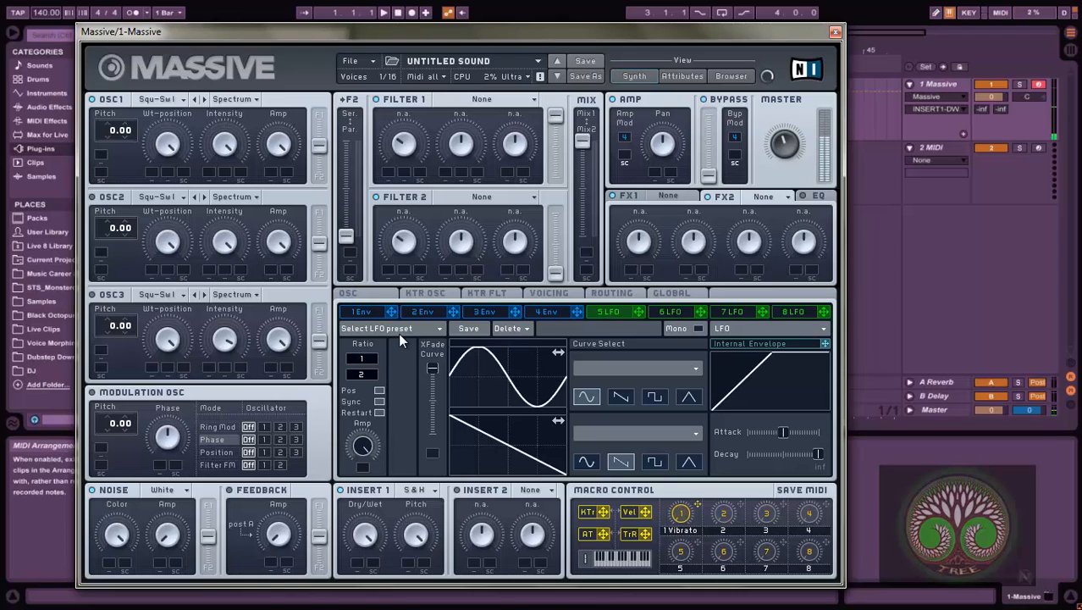
{"action": "left_click_drag", "start_coordinate": [411, 537], "coordinate": [408, 584]}
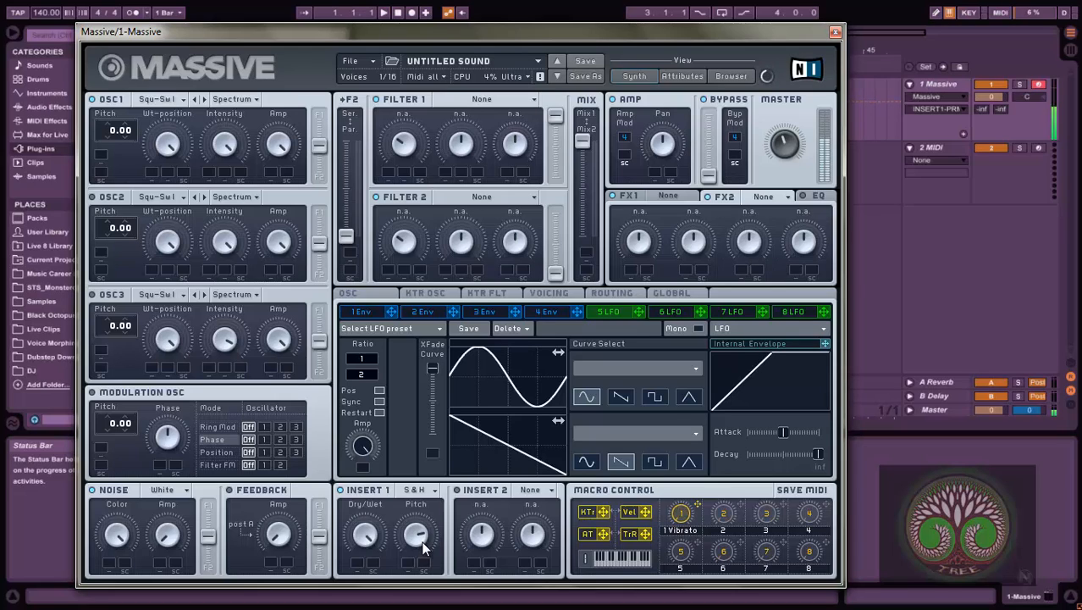
{"action": "left_click_drag", "start_coordinate": [367, 378], "coordinate": [373, 373]}
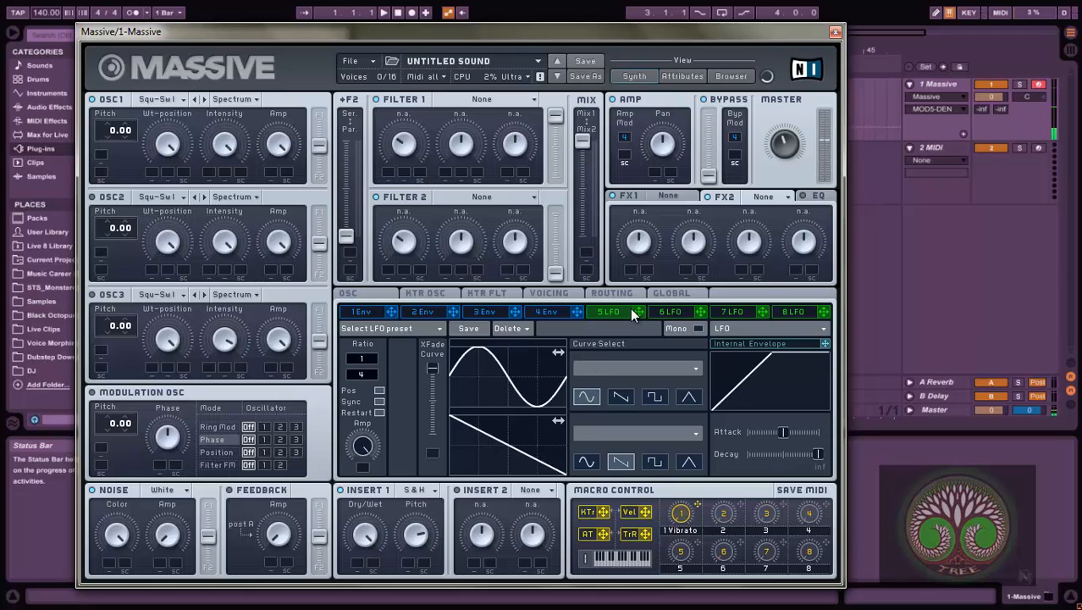
{"action": "left_click_drag", "start_coordinate": [401, 577], "coordinate": [428, 527]}
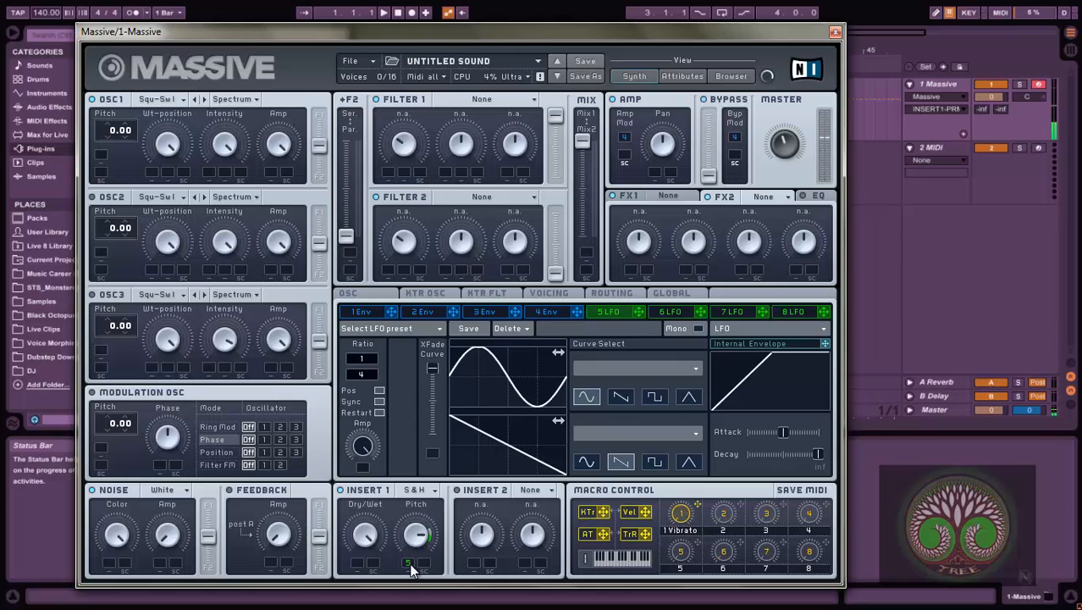
Step: Replace LFO 5 with envelope 1 as the modulation source for Insert 1's Pitch
{"action": "right_click", "coordinate": [409, 563]}
{"action": "left_click", "coordinate": [439, 534]}
{"action": "left_click", "coordinate": [375, 313]}
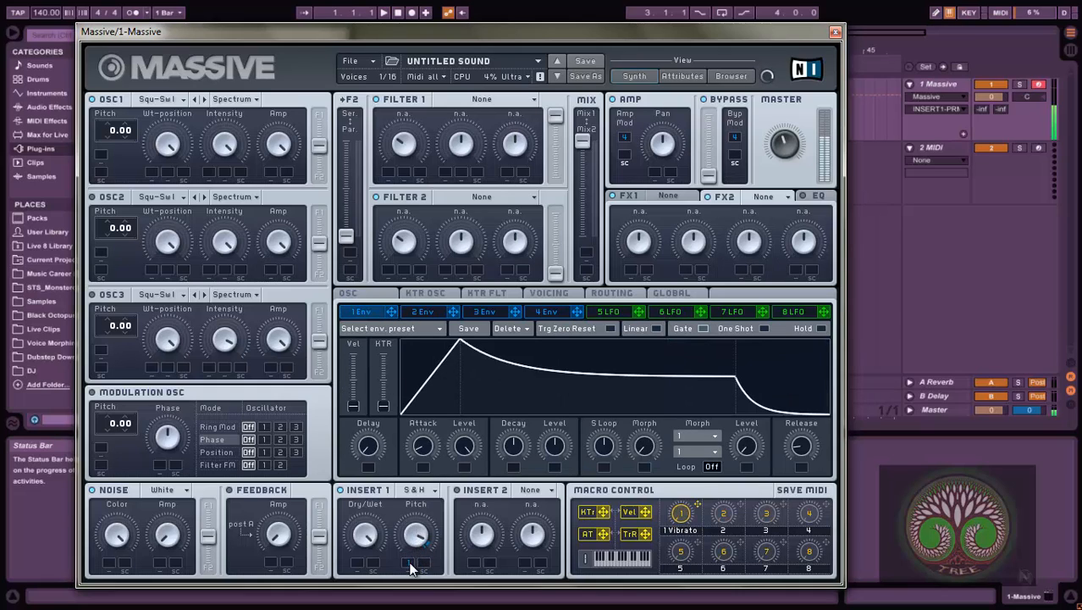
{"action": "left_click_drag", "start_coordinate": [402, 566], "coordinate": [403, 564]}
Step: In the routing, place Insert 1 before and Insert 2 after Filter 1, and bypass Osc 1 to the Fx 2 point
{"action": "left_click", "coordinate": [610, 293]}
{"action": "left_click", "coordinate": [458, 334]}
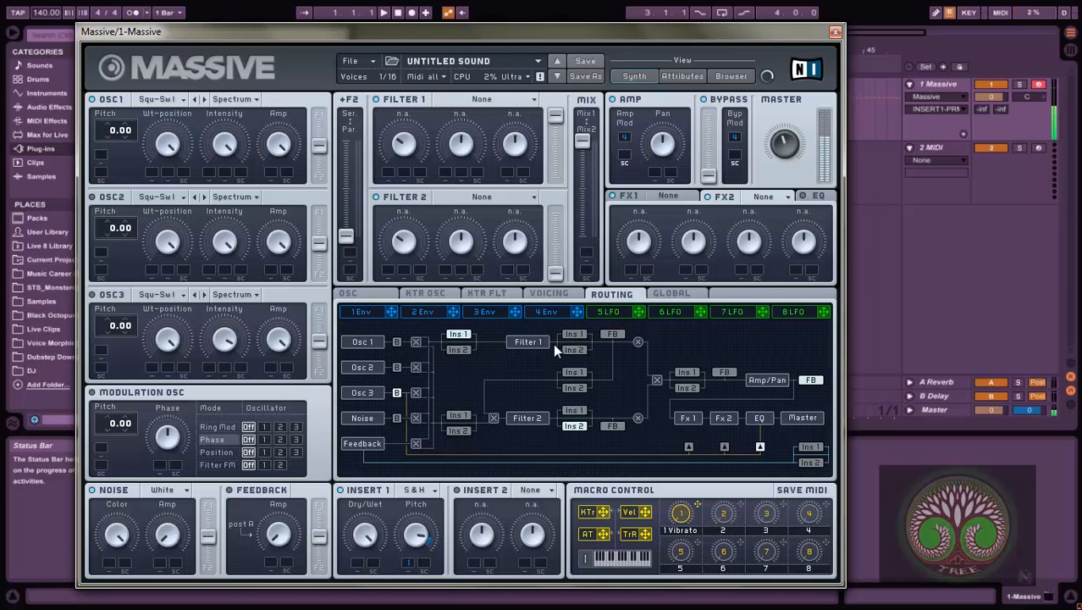
{"action": "left_click", "coordinate": [575, 351]}
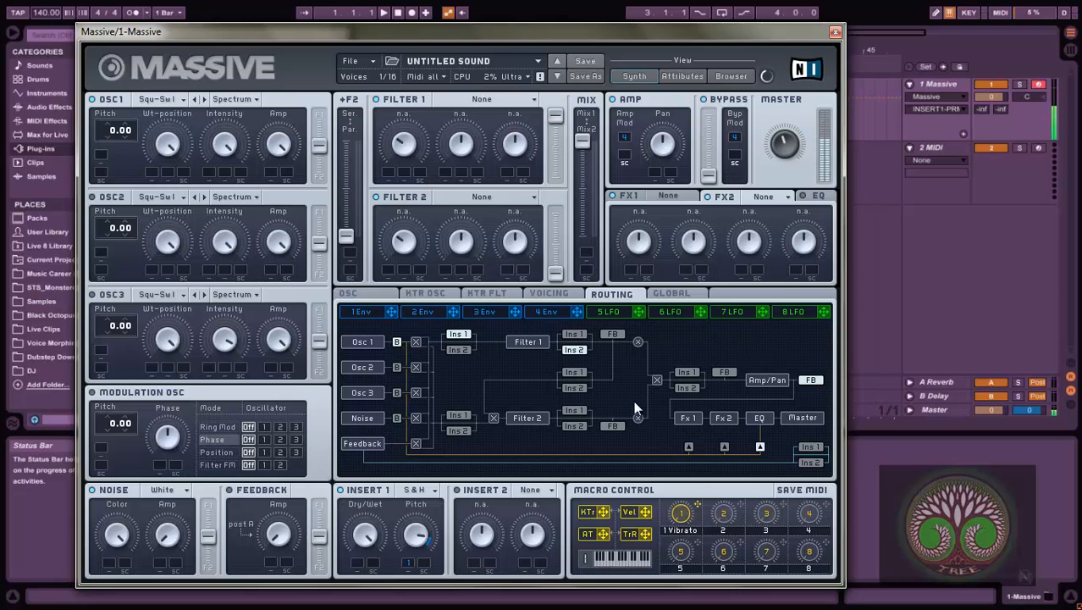
{"action": "left_click", "coordinate": [689, 446]}
{"action": "left_click", "coordinate": [725, 447]}
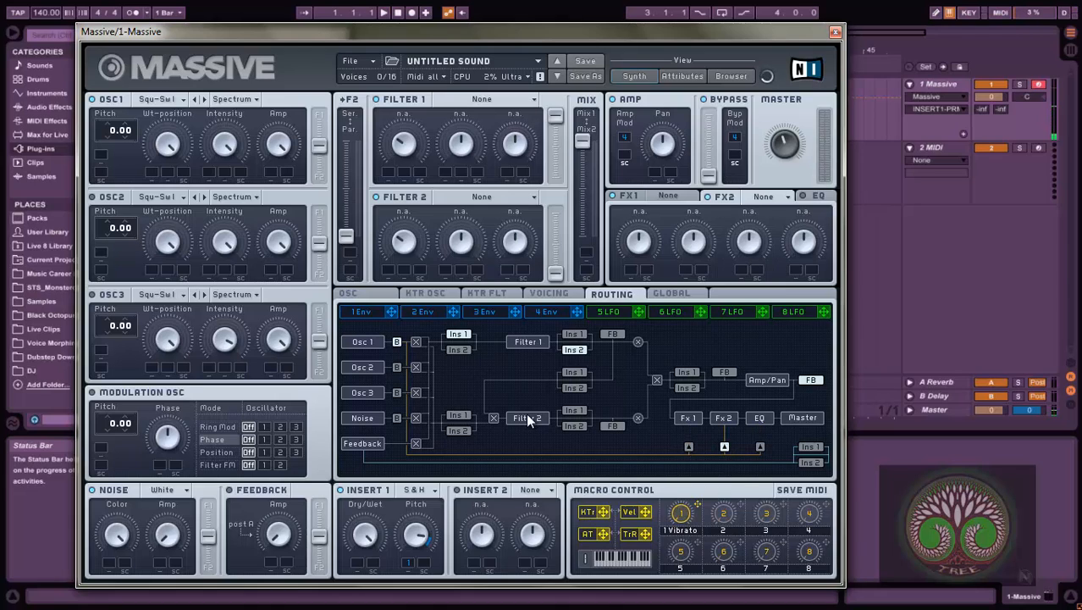
Step: Set Filter 1 to Lowpass 4 and swap the inserts around it, with Insert 2 before and Insert 1 after
{"action": "left_click", "coordinate": [504, 102]}
{"action": "left_click", "coordinate": [479, 110]}
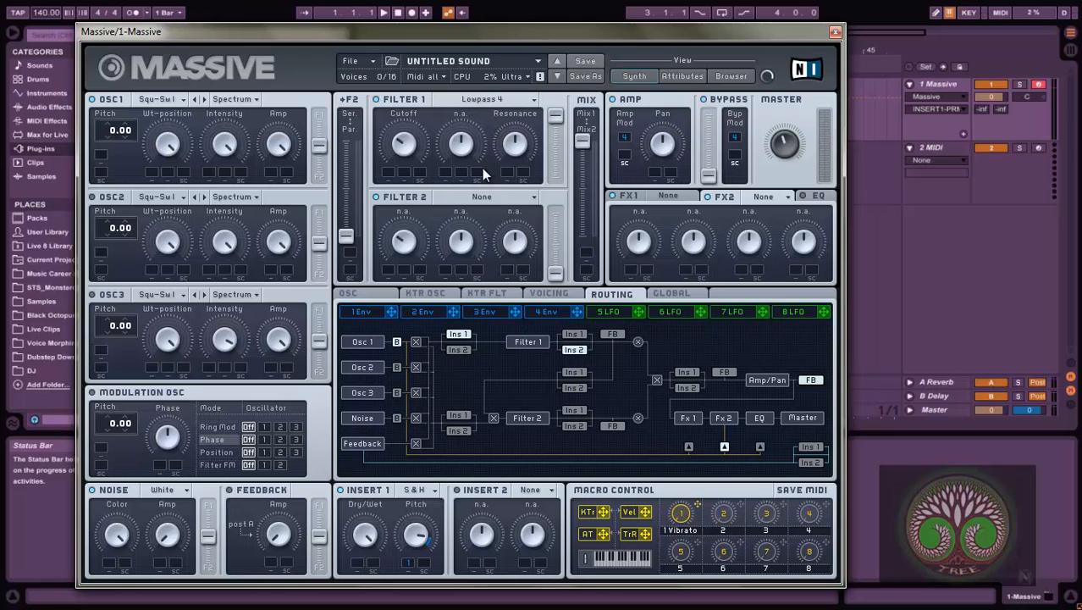
{"action": "left_click", "coordinate": [575, 333]}
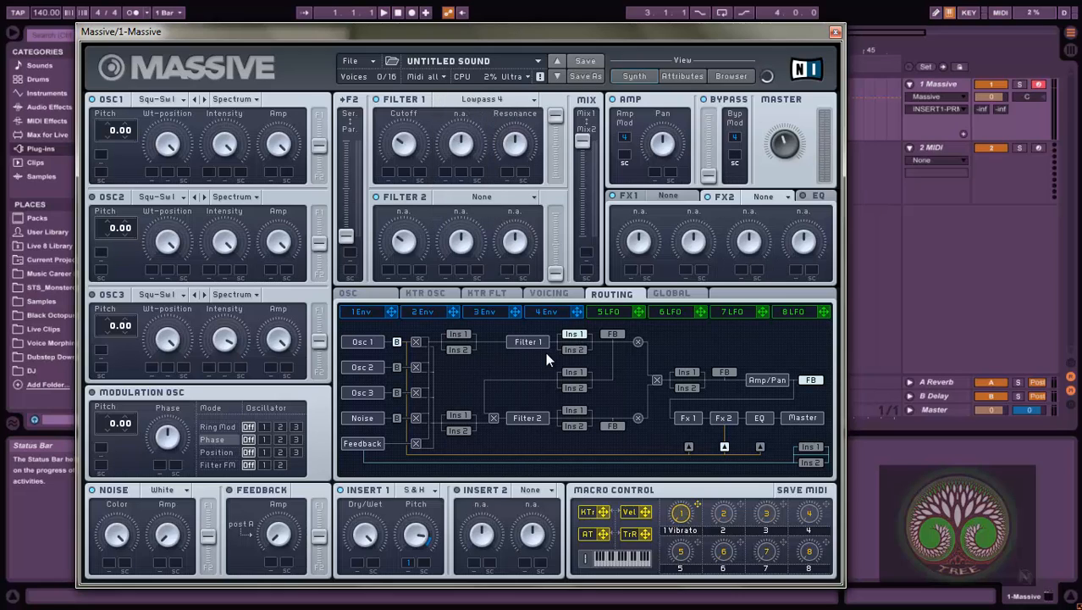
{"action": "left_click", "coordinate": [457, 349]}
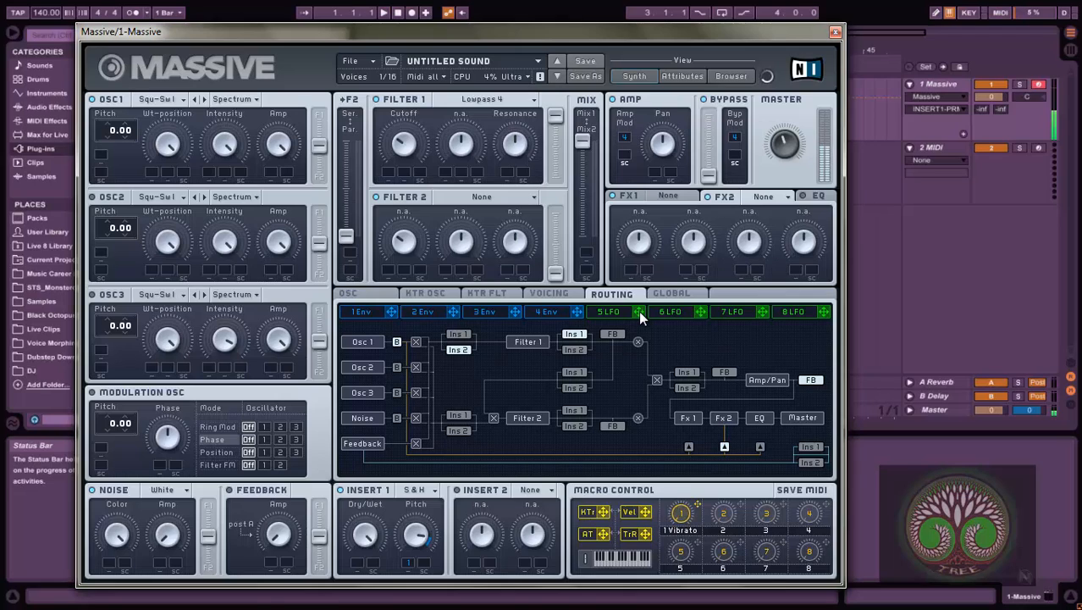
Step: Modulate Filter 1's Cutoff and Insert 1's Pitch with LFO 5, removing the envelope 1 modulation from the Pitch
{"action": "mouse_move", "coordinate": [639, 310]}
{"action": "left_mouse_down"}
{"action": "mouse_move", "coordinate": [395, 182]}
{"action": "mouse_move", "coordinate": [401, 161]}
{"action": "left_mouse_up"}
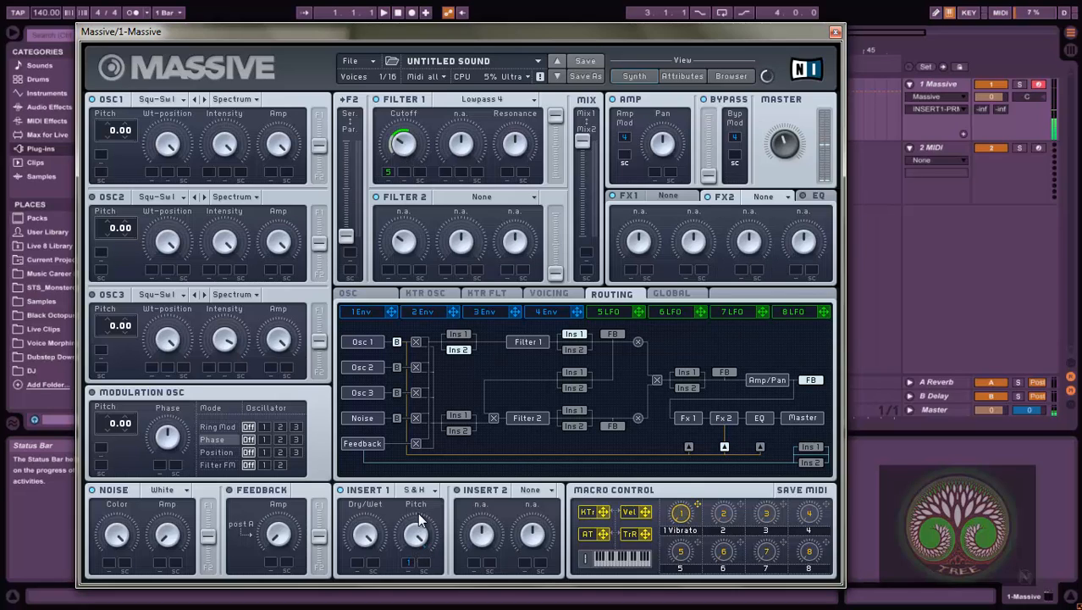
{"action": "left_click_drag", "start_coordinate": [419, 524], "coordinate": [410, 544]}
{"action": "right_click", "coordinate": [411, 545]}
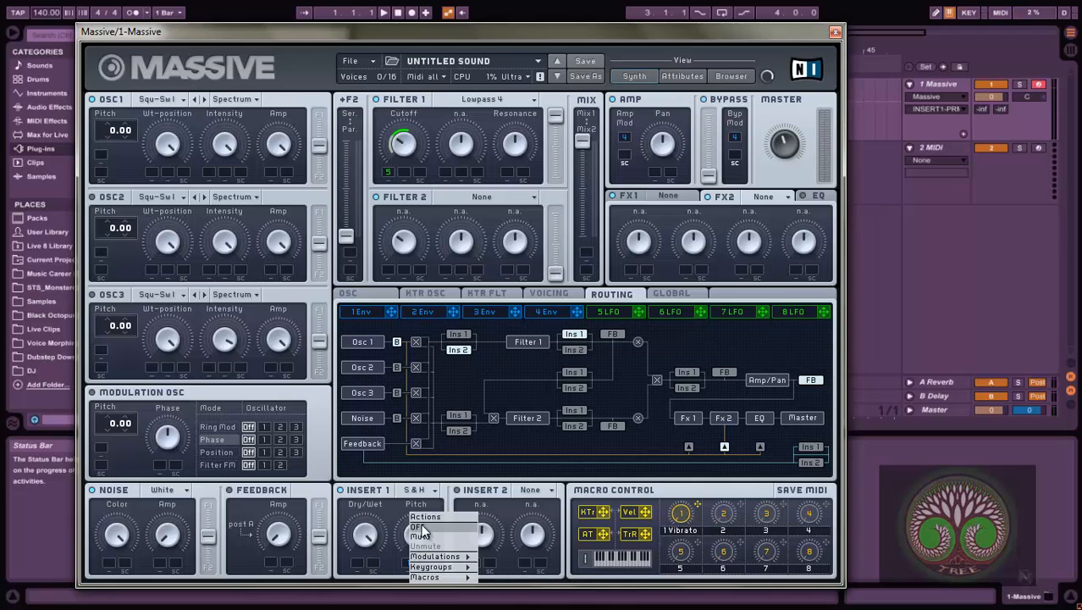
{"action": "left_click", "coordinate": [420, 527]}
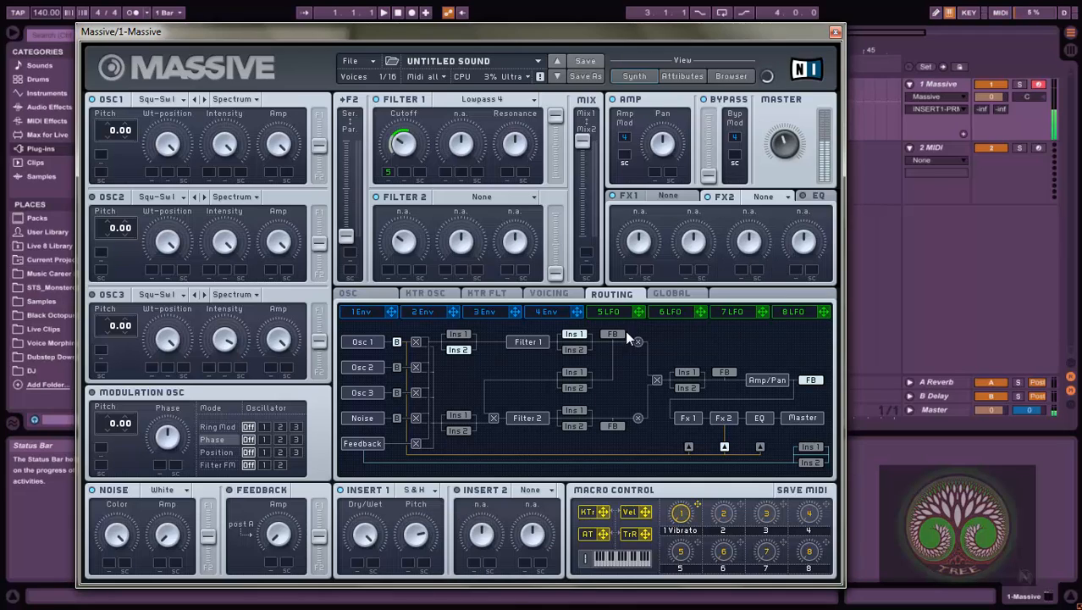
{"action": "left_click_drag", "start_coordinate": [637, 320], "coordinate": [408, 581]}
{"action": "left_click_drag", "start_coordinate": [410, 564], "coordinate": [410, 573]}
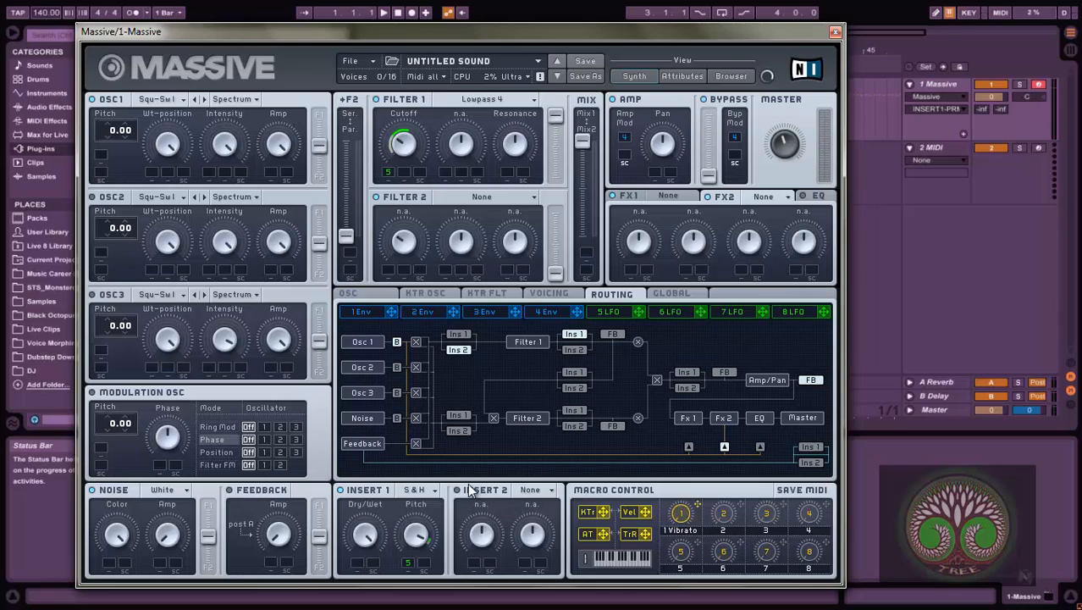
Step: Load Parabolic Shaper into Insert 2 and try out the Vibrato macro while the sound plays
{"action": "left_click", "coordinate": [544, 488]}
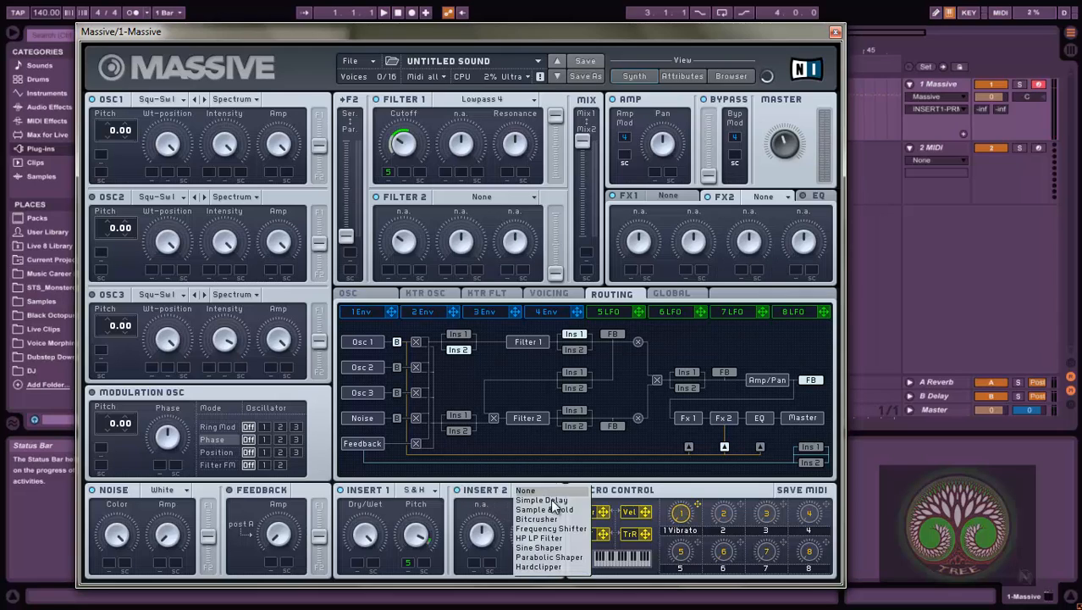
{"action": "left_click", "coordinate": [556, 559]}
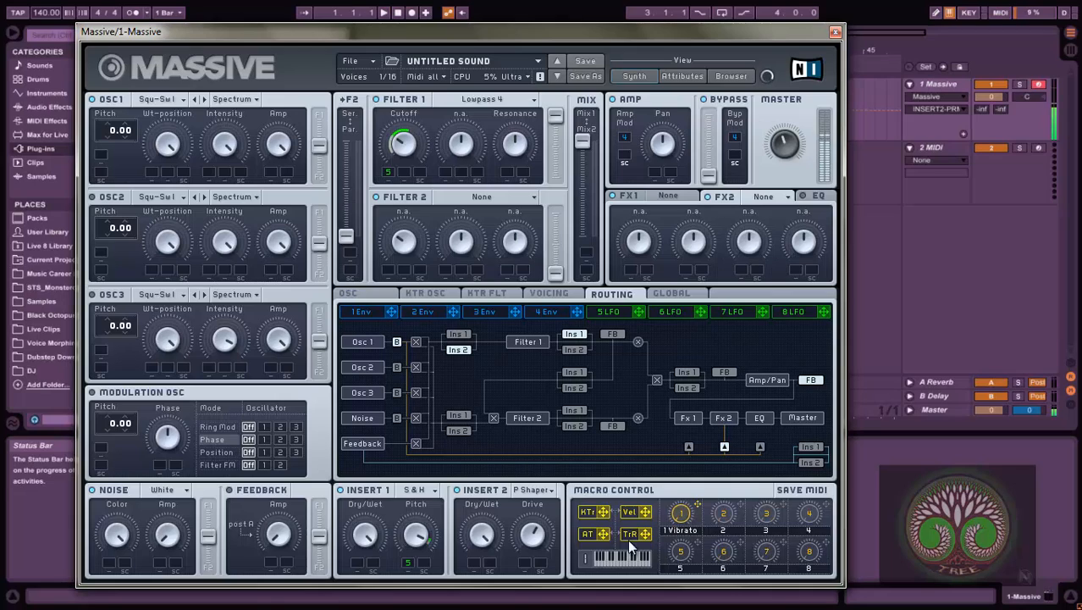
{"action": "left_click_drag", "start_coordinate": [690, 511], "coordinate": [698, 445]}
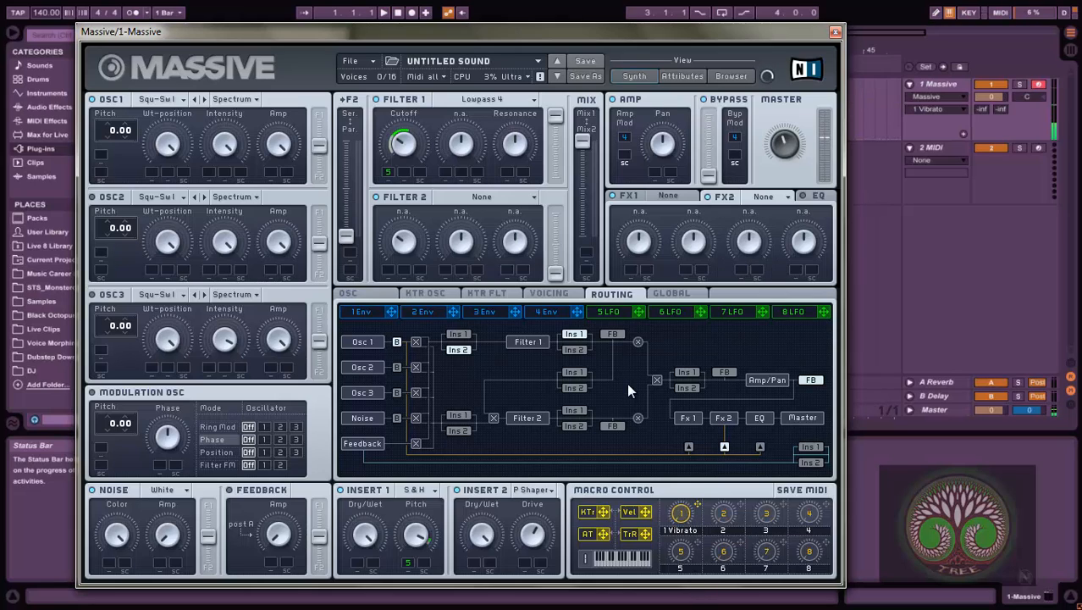
Step: Set the LFO 5 ratio to 1/4
{"action": "left_click", "coordinate": [617, 311]}
{"action": "left_click", "coordinate": [369, 373]}
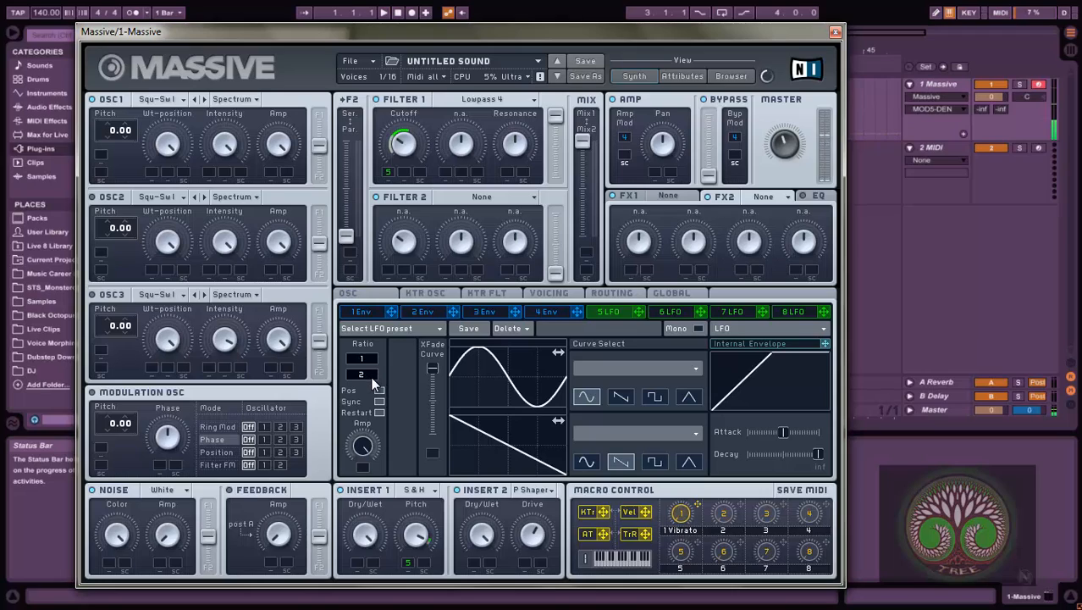
{"action": "scroll", "coordinate": [371, 373], "scroll_direction": "up", "scroll_amount": 4}
{"action": "scroll", "coordinate": [371, 374], "scroll_direction": "up", "scroll_amount": 4}
{"action": "scroll", "coordinate": [371, 373], "scroll_direction": "up", "scroll_amount": 4}
{"action": "scroll", "coordinate": [370, 372], "scroll_direction": "down", "scroll_amount": 4}
Step: Try shifting the start phase of LFO 5's sine curve, restore it, and try a ratio of 1/1
{"action": "left_click_drag", "start_coordinate": [481, 378], "coordinate": [535, 379]}
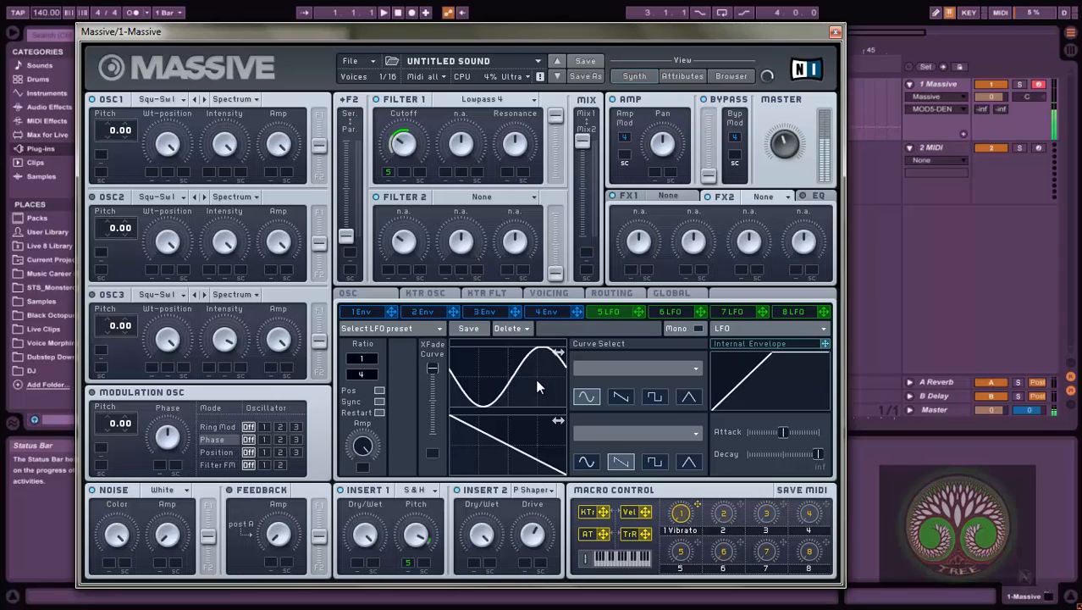
{"action": "left_click_drag", "start_coordinate": [537, 381], "coordinate": [533, 381]}
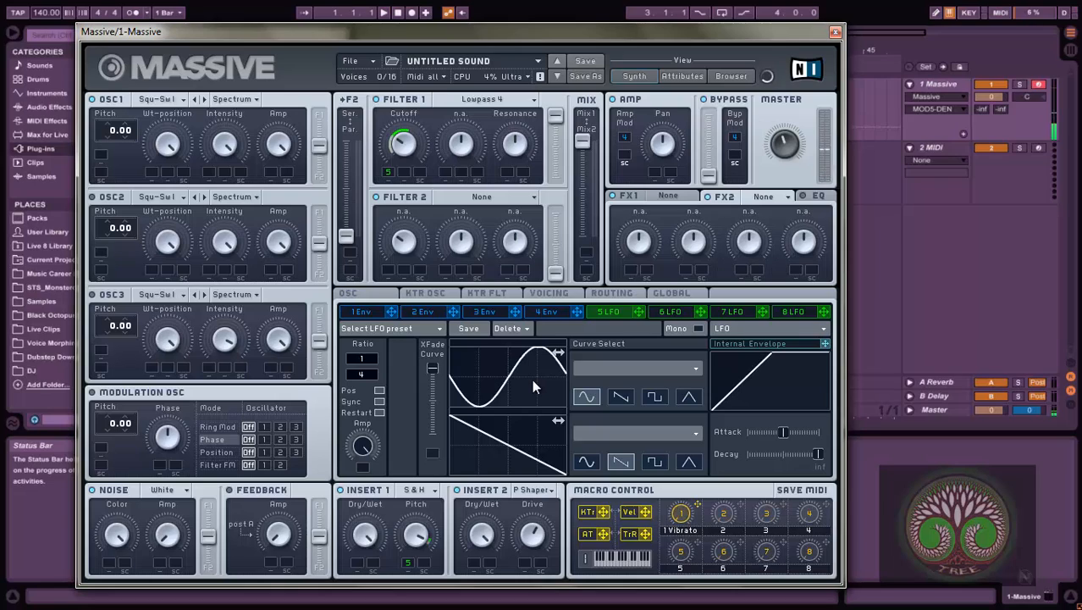
{"action": "left_click_drag", "start_coordinate": [532, 379], "coordinate": [473, 382]}
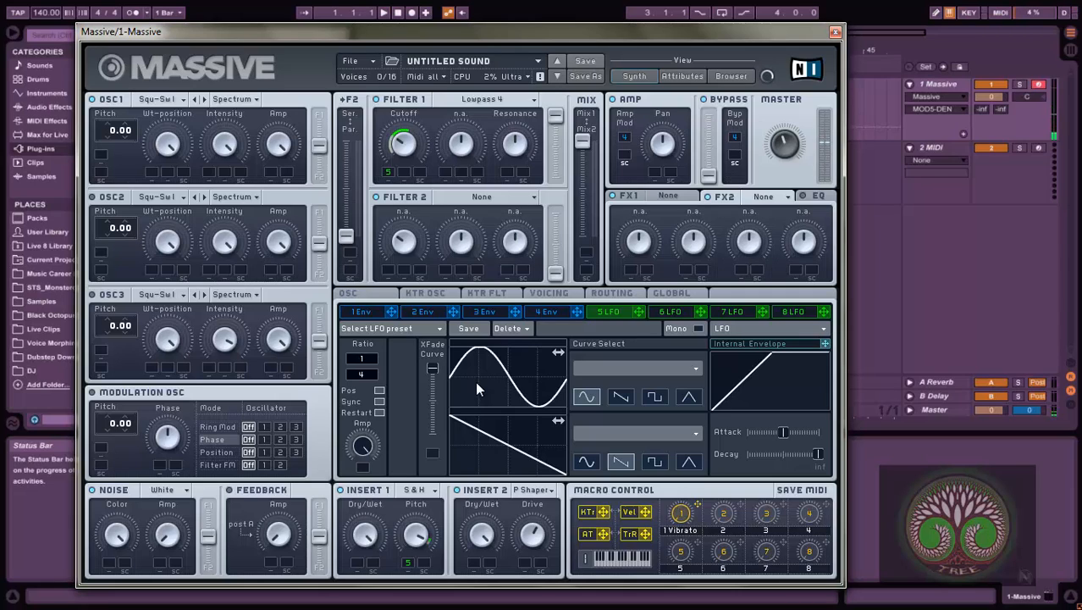
{"action": "left_click_drag", "start_coordinate": [367, 376], "coordinate": [358, 413]}
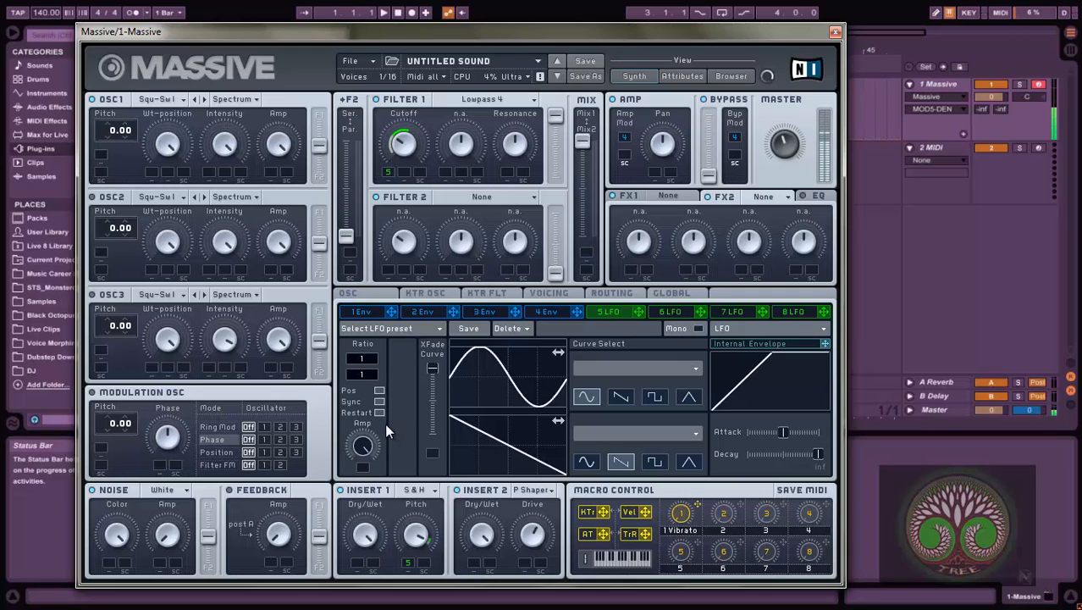
Step: Load Chorus into FX1, lower its Dry/Wet, raise its Rate, and adjust its Offset and Depth
{"action": "left_click", "coordinate": [665, 197]}
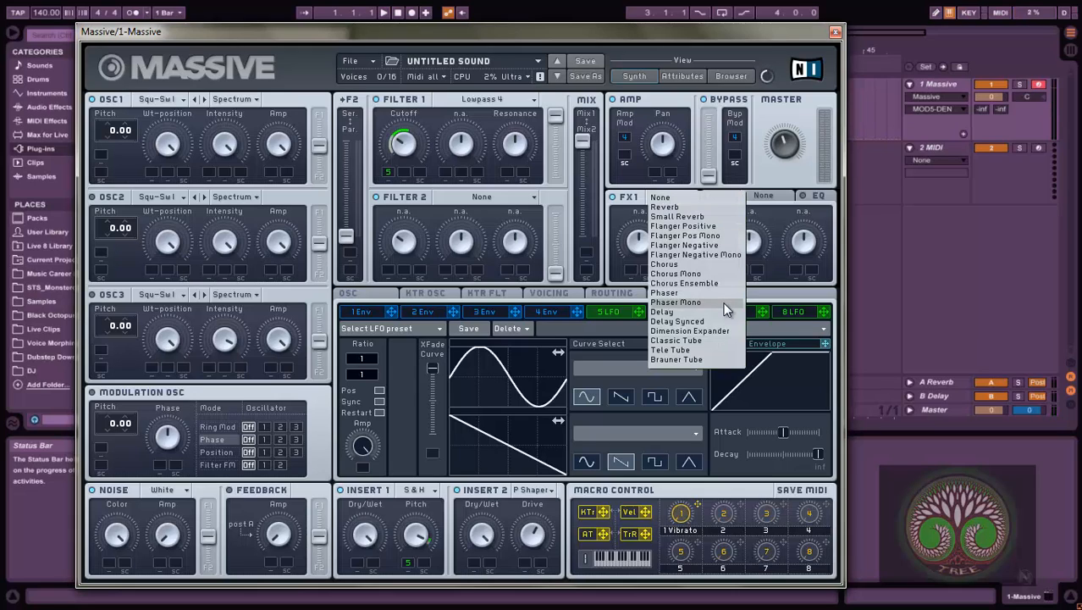
{"action": "left_click", "coordinate": [677, 264]}
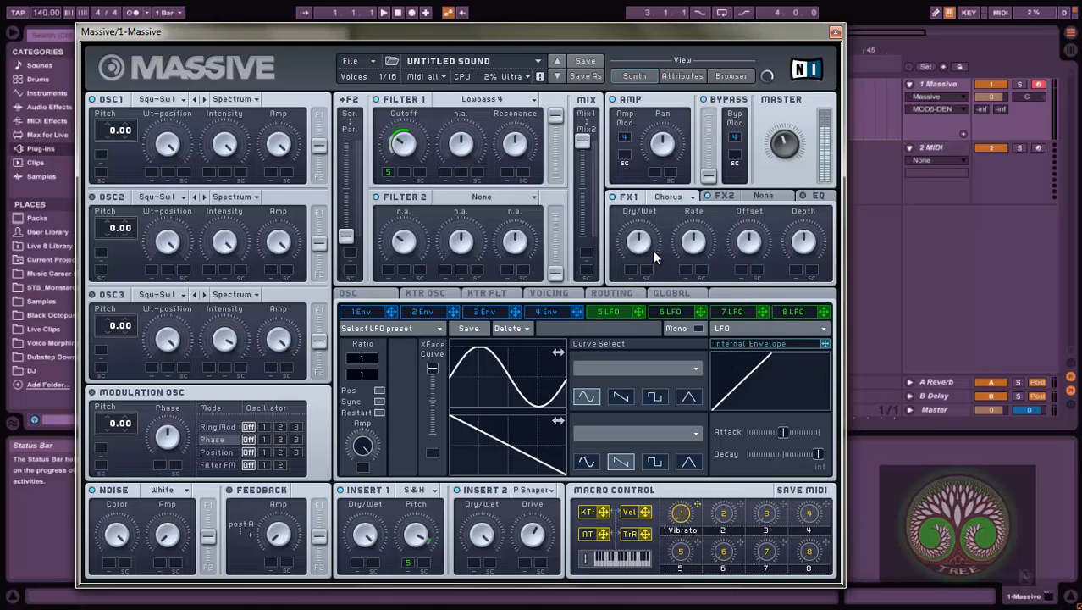
{"action": "left_click_drag", "start_coordinate": [648, 233], "coordinate": [703, 213]}
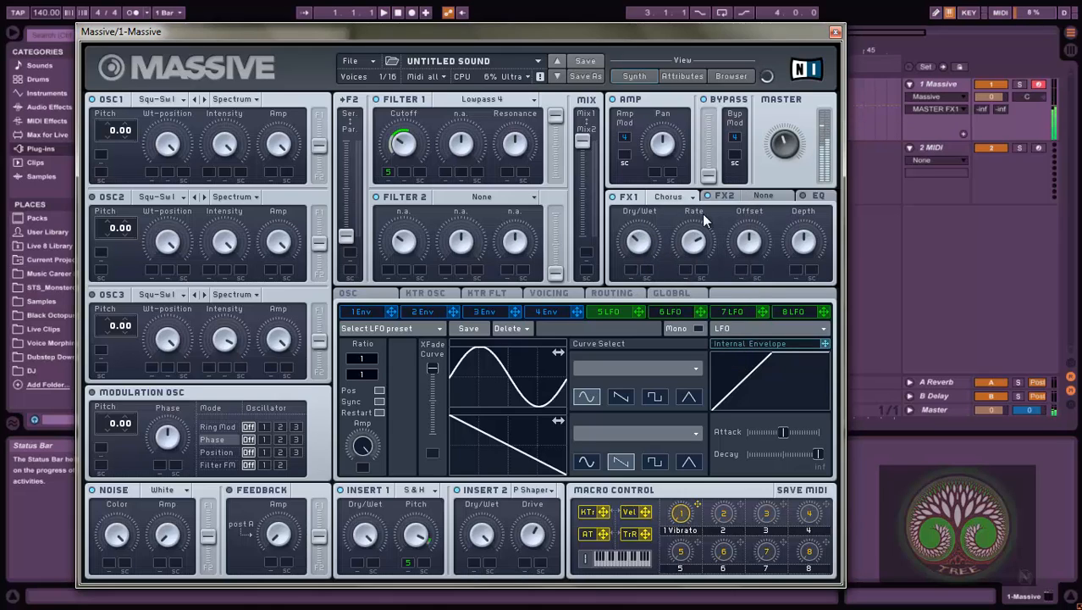
{"action": "left_click_drag", "start_coordinate": [749, 243], "coordinate": [739, 283]}
{"action": "left_click_drag", "start_coordinate": [821, 217], "coordinate": [813, 254]}
Step: Load Dimension Expander into FX2 and keep its Dry/Wet and Size low
{"action": "left_click", "coordinate": [762, 195]}
{"action": "left_click", "coordinate": [764, 194]}
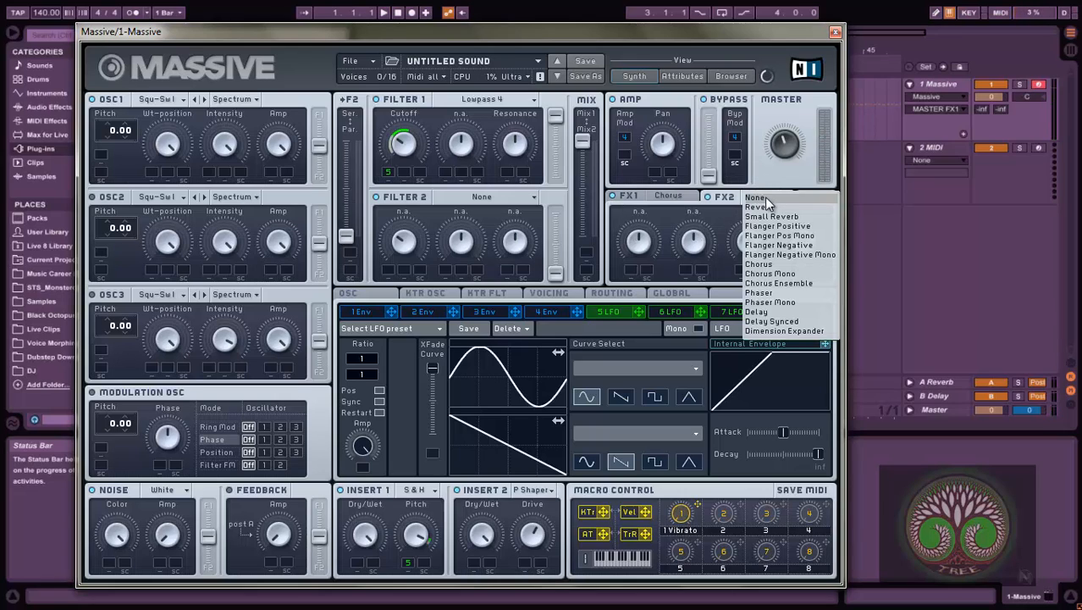
{"action": "left_click", "coordinate": [772, 330]}
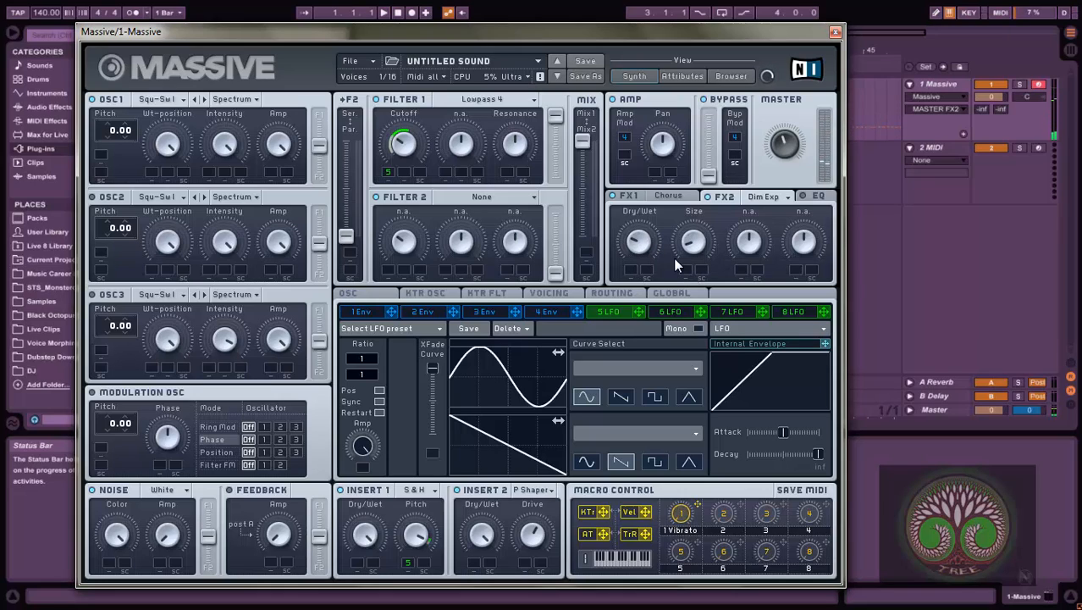
{"action": "left_click_drag", "start_coordinate": [647, 242], "coordinate": [644, 233]}
Step: Take the feedback signal from the point after Filter 1 in the routing and raise the Feedback Amp
{"action": "left_click", "coordinate": [561, 294]}
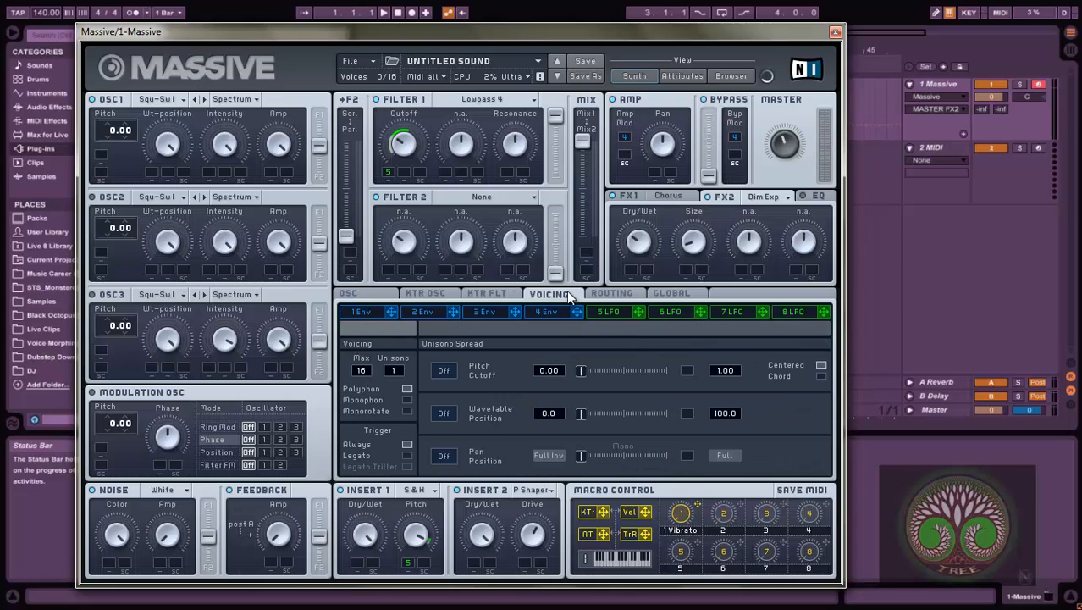
{"action": "left_click", "coordinate": [611, 294]}
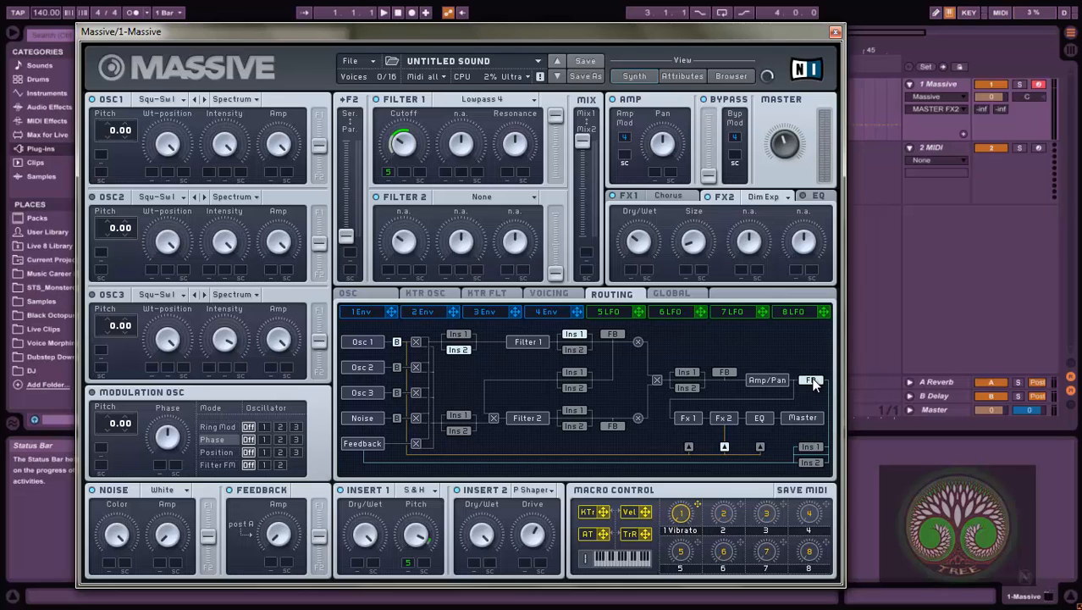
{"action": "left_click", "coordinate": [724, 374]}
{"action": "left_click", "coordinate": [810, 380]}
{"action": "left_click", "coordinate": [725, 373]}
{"action": "left_click", "coordinate": [617, 335]}
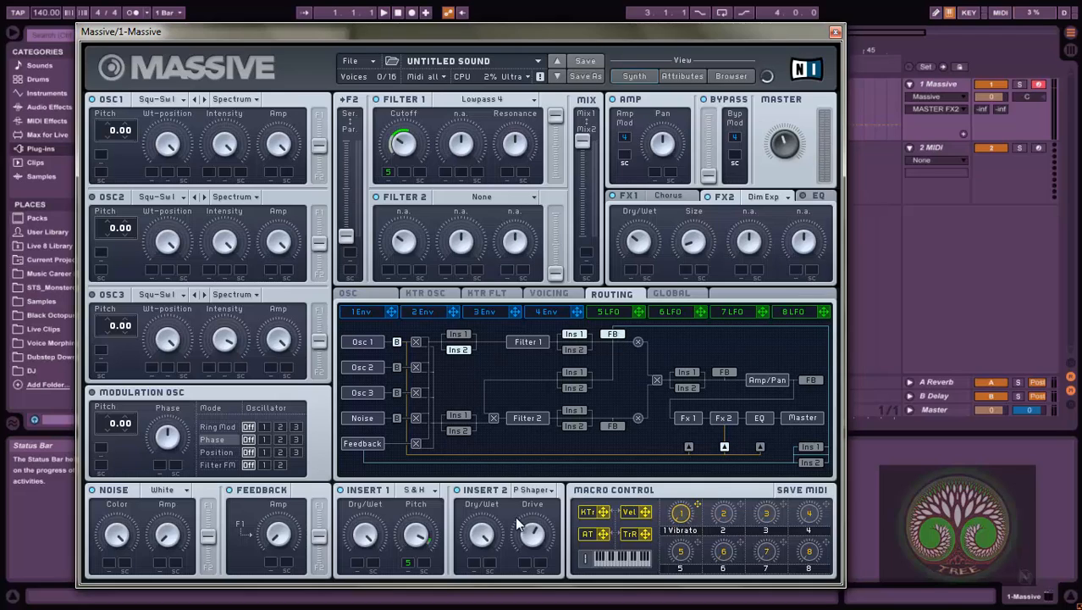
{"action": "left_click_drag", "start_coordinate": [283, 530], "coordinate": [285, 495]}
Step: Set the LFO 5 ratio back to 1/4 and reduce the Feedback Amp
{"action": "left_click", "coordinate": [609, 312]}
{"action": "left_click_drag", "start_coordinate": [369, 375], "coordinate": [370, 364]}
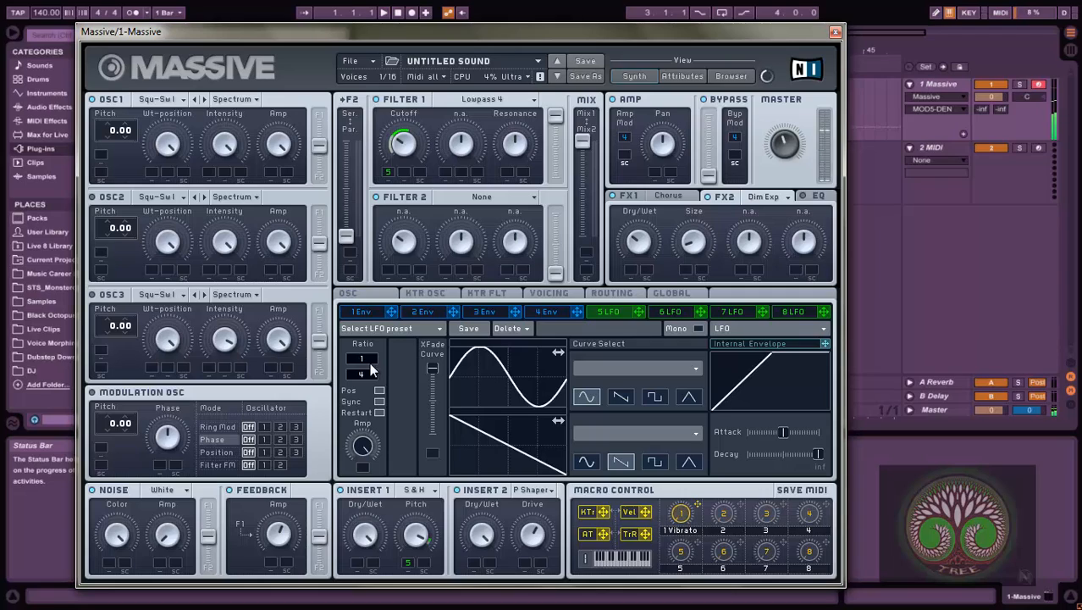
{"action": "left_click_drag", "start_coordinate": [279, 533], "coordinate": [281, 559]}
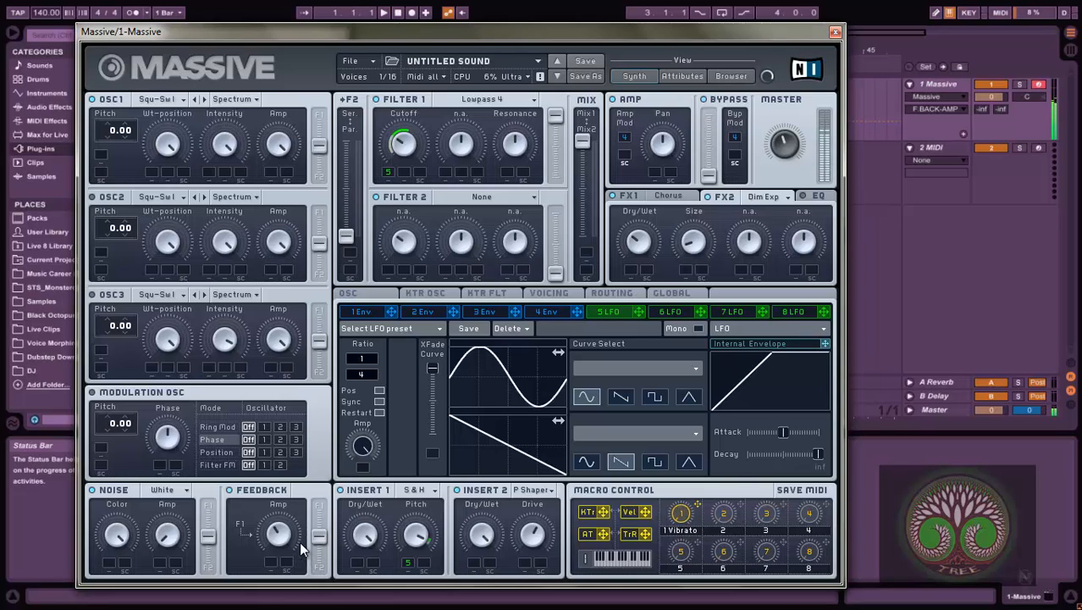
Step: Try the A.I. wavetable in Osc 1 with a lower Wt-position, and step on to Silver
{"action": "left_click", "coordinate": [182, 103]}
{"action": "left_click", "coordinate": [380, 337]}
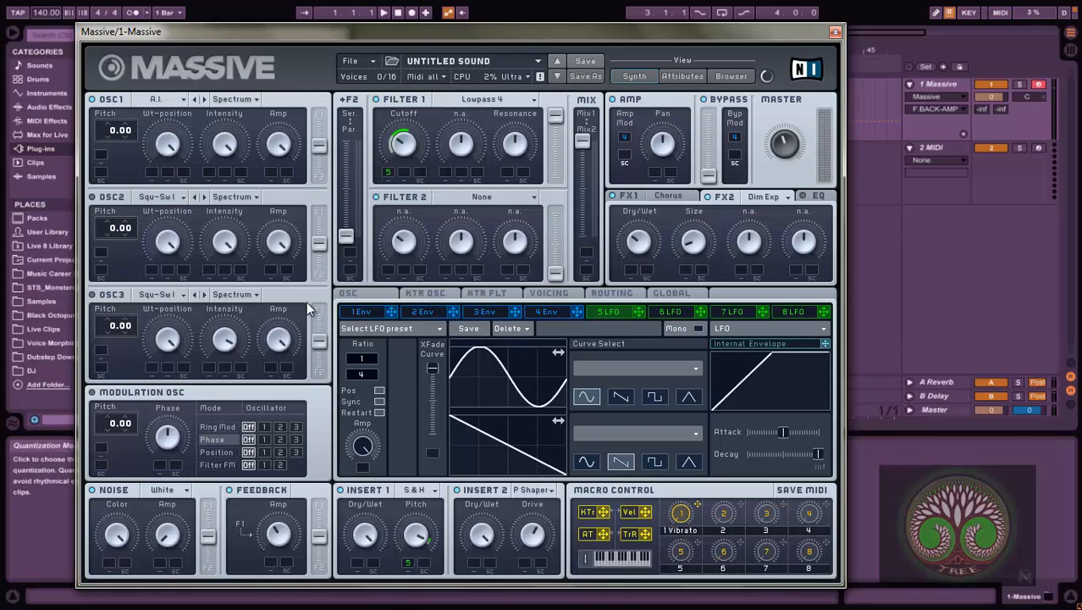
{"action": "left_click_drag", "start_coordinate": [168, 155], "coordinate": [181, 207]}
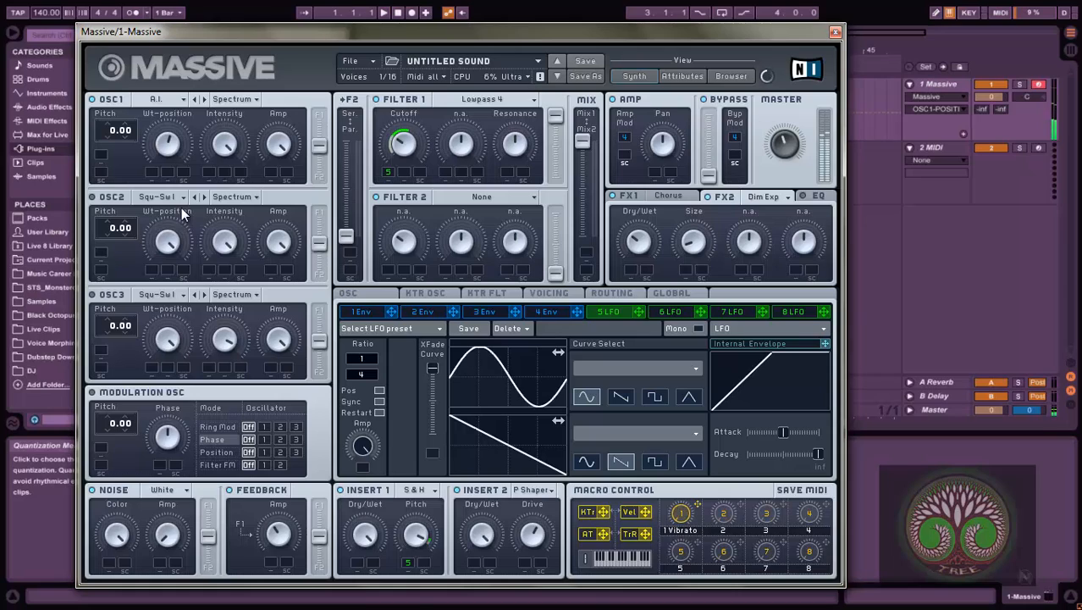
{"action": "left_click", "coordinate": [204, 100]}
{"action": "left_click", "coordinate": [203, 100]}
{"action": "left_click", "coordinate": [195, 100]}
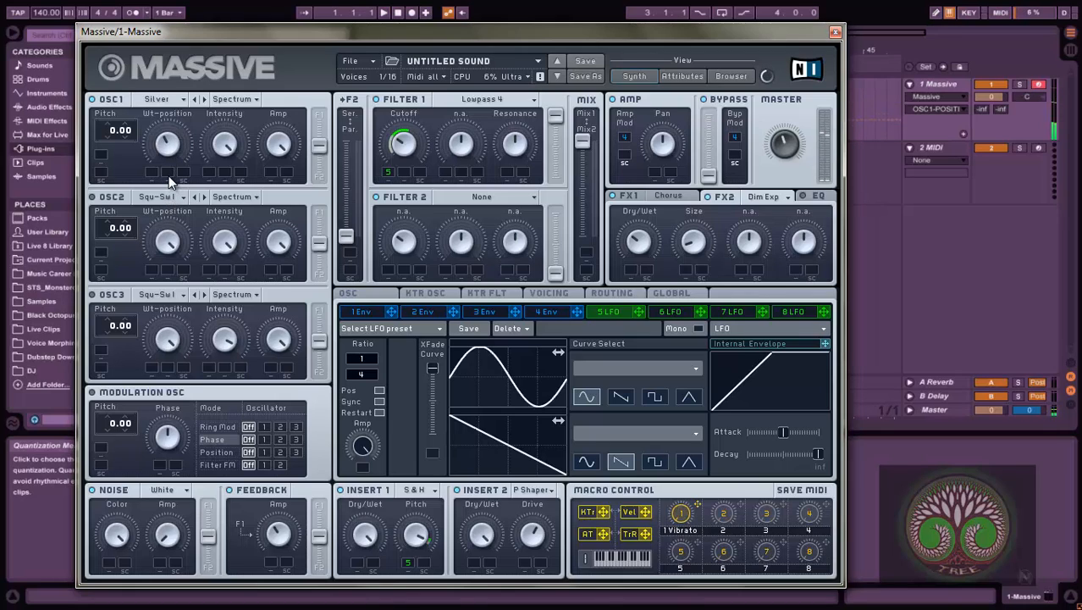
Step: Audition Osc 1 an octave lower in Bend − mode up to the Wicked wavetable, and restore Spectrum mode
{"action": "left_click", "coordinate": [237, 99]}
{"action": "left_click", "coordinate": [232, 126]}
{"action": "key", "text": "z"}
{"action": "key", "text": "a"}
{"action": "left_click", "coordinate": [203, 102]}
{"action": "left_click", "coordinate": [204, 100]}
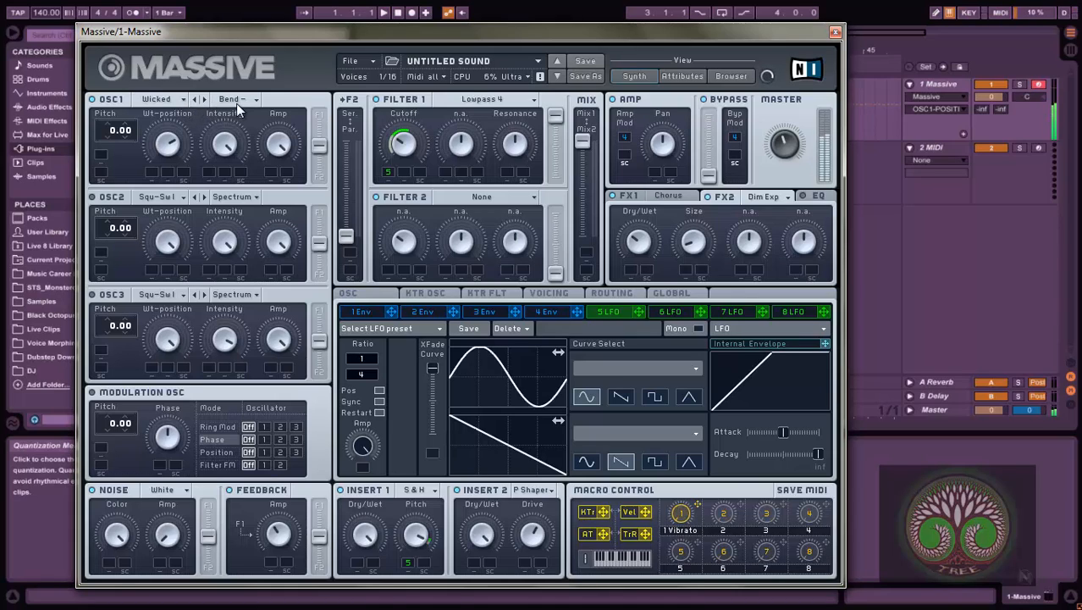
{"action": "left_click", "coordinate": [235, 101]}
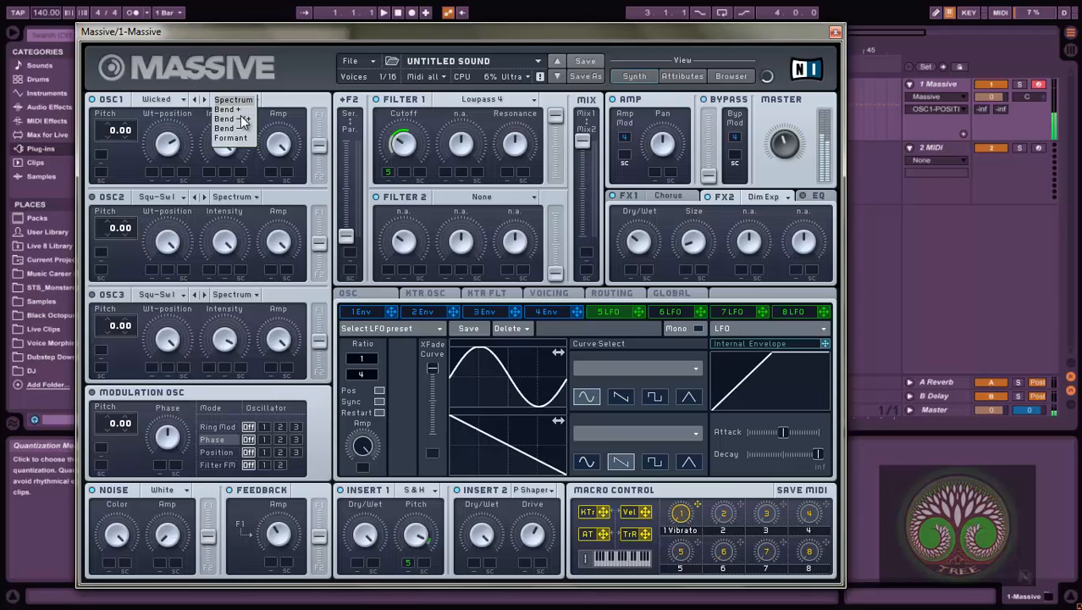
{"action": "left_click", "coordinate": [236, 101]}
Step: Step through Osc 1's wavetables from Bronze to Cicada while playing the sound
{"action": "left_click", "coordinate": [204, 100]}
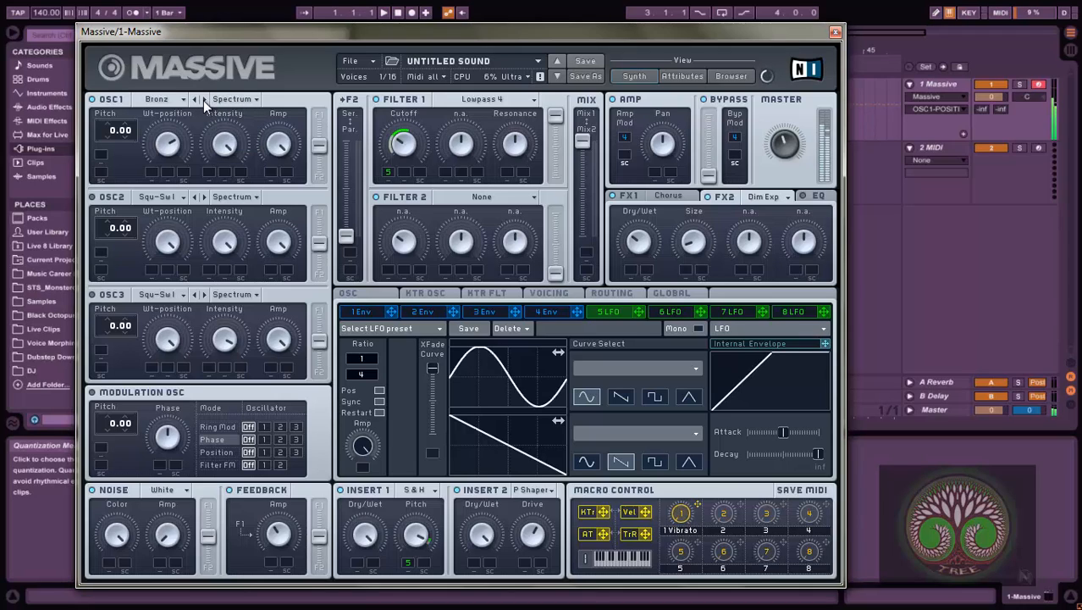
{"action": "left_click", "coordinate": [202, 100]}
{"action": "left_click", "coordinate": [204, 100]}
{"action": "left_click", "coordinate": [204, 100]}
{"action": "left_click", "coordinate": [204, 100]}
{"action": "left_click", "coordinate": [204, 100]}
{"action": "left_click", "coordinate": [204, 100]}
{"action": "left_click", "coordinate": [204, 100]}
{"action": "left_click", "coordinate": [204, 100]}
Step: Load the Groan II wavetable into Osc 1, adjust its Wt-position and Intensity, and set its mode to Bend −
{"action": "left_click", "coordinate": [185, 101]}
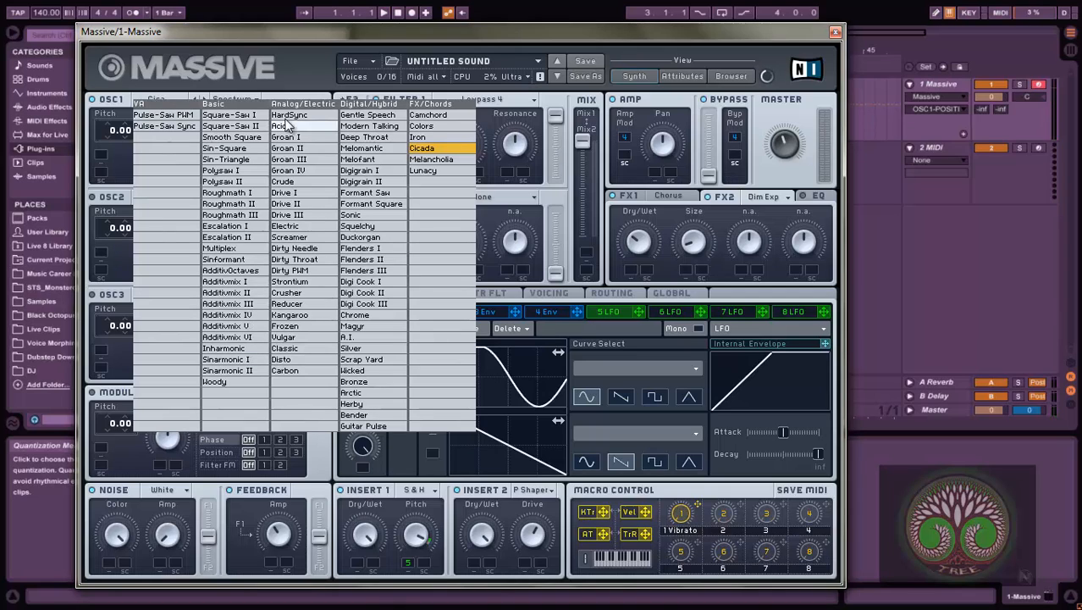
{"action": "left_click", "coordinate": [292, 116]}
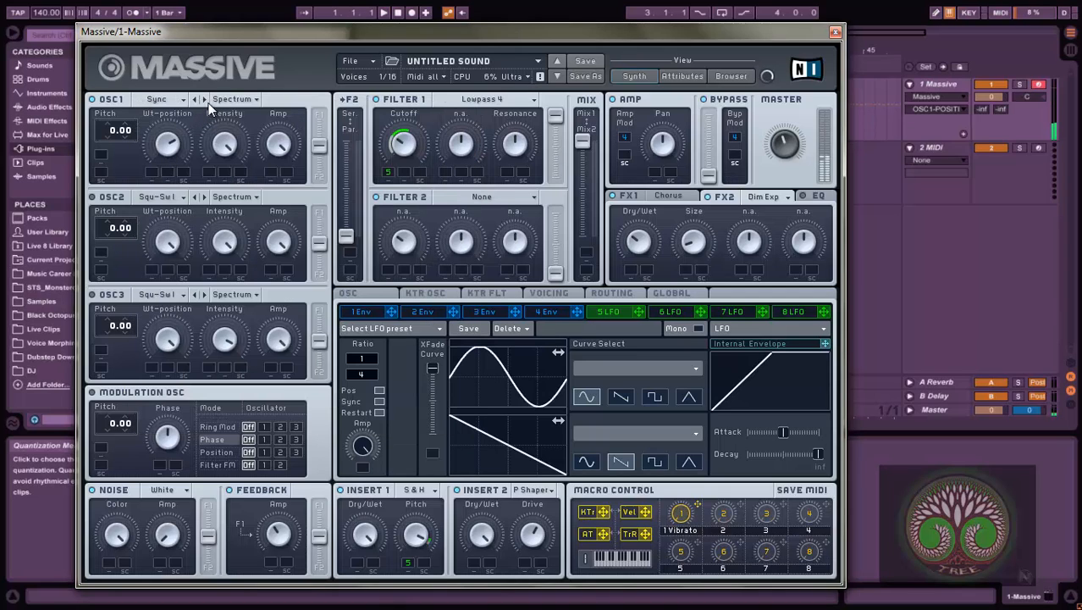
{"action": "left_click", "coordinate": [205, 100]}
{"action": "left_click", "coordinate": [205, 100]}
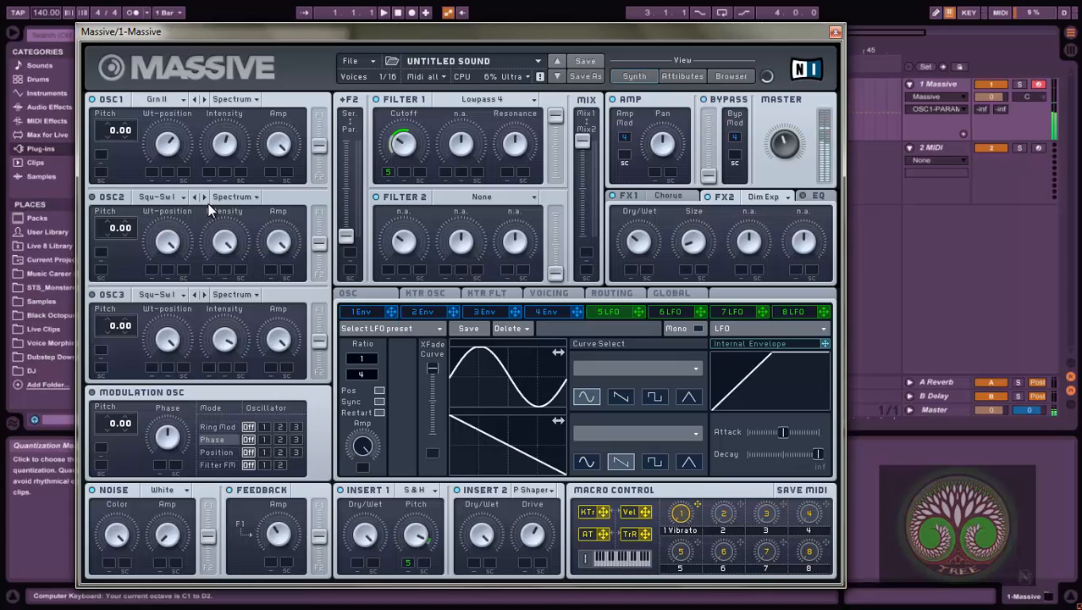
{"action": "left_click", "coordinate": [248, 100]}
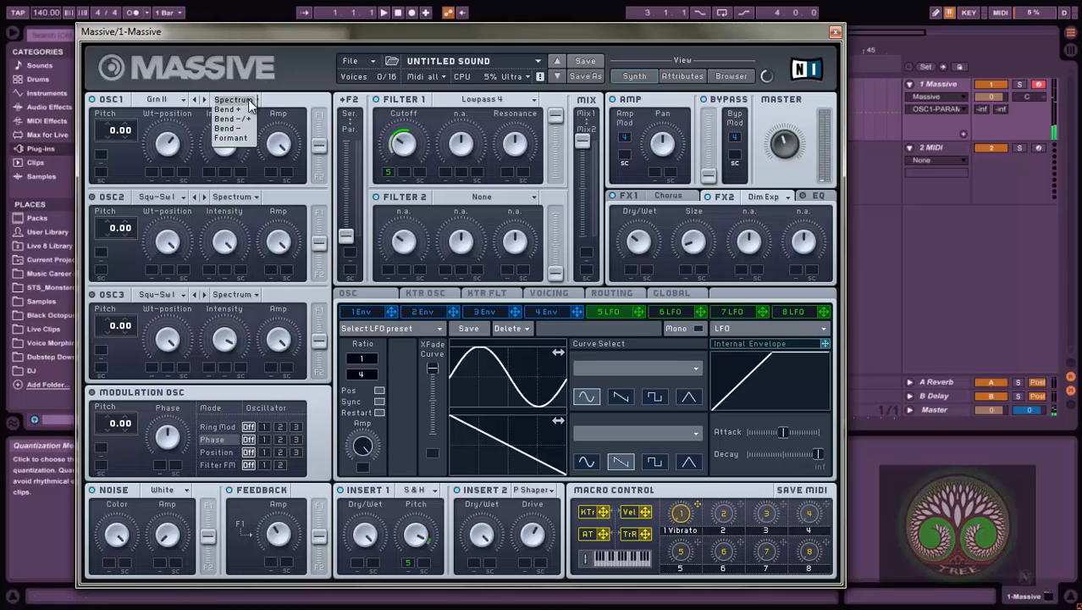
{"action": "left_click", "coordinate": [237, 128]}
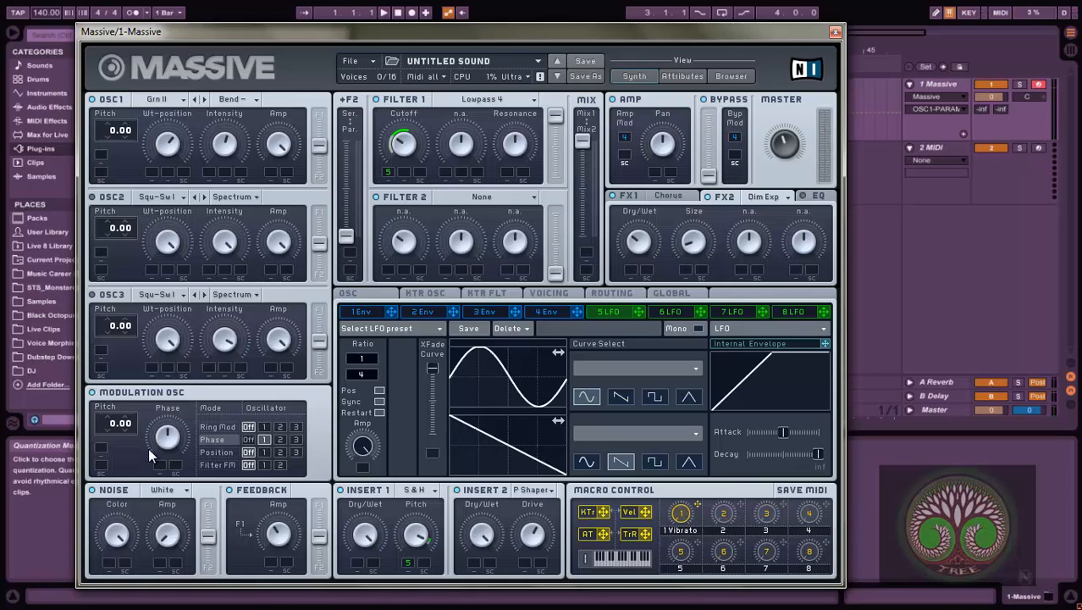
Step: Phase-modulate Osc 1 with the Modulation Osc, and turn on Osc 2, trying its pitch at -5.00 before restoring 0.00
{"action": "left_click_drag", "start_coordinate": [150, 449], "coordinate": [152, 532]}
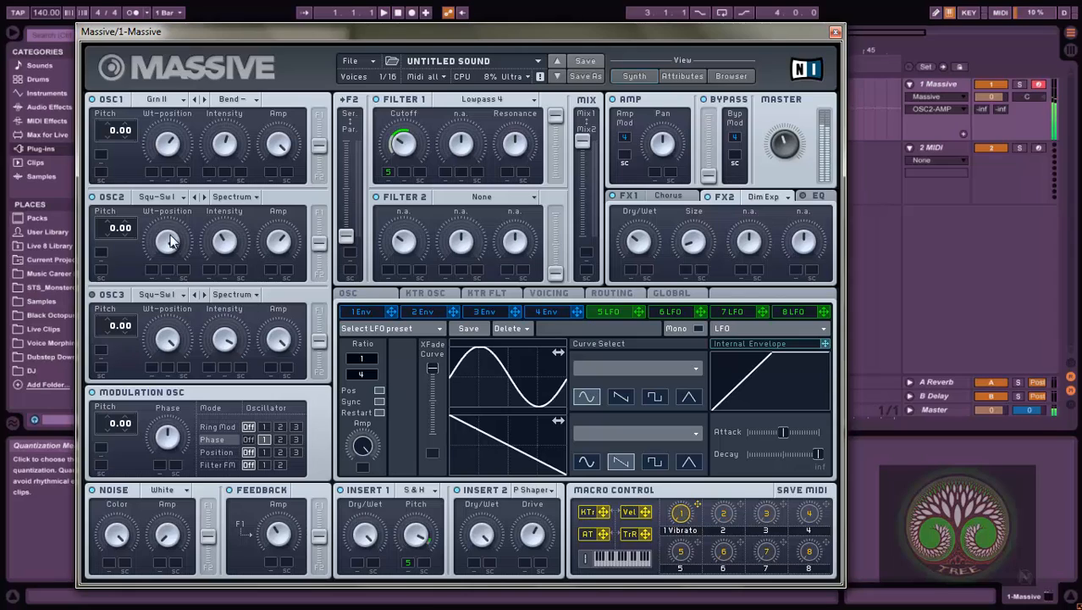
{"action": "left_click", "coordinate": [107, 234]}
{"action": "left_click_drag", "start_coordinate": [109, 241], "coordinate": [110, 247]}
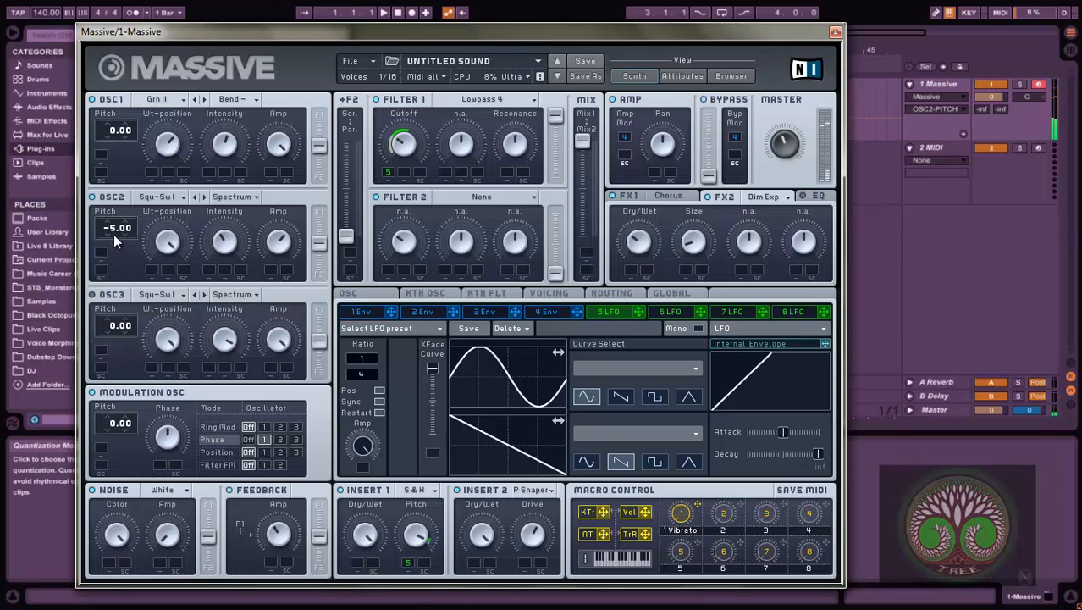
{"action": "left_click_drag", "start_coordinate": [114, 234], "coordinate": [115, 228]}
Step: Detune Osc 1 and Osc 3 to 0.08 and modulate the Wt-position of Osc 1 and Osc 2 with LFO 5
{"action": "left_click_drag", "start_coordinate": [132, 136], "coordinate": [139, 120]}
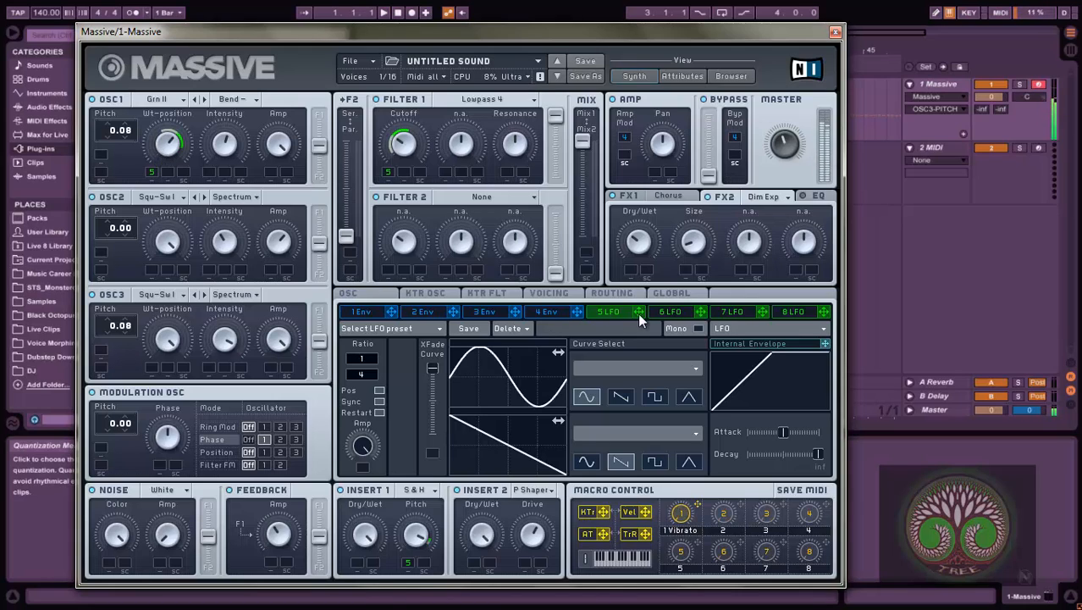
{"action": "left_click_drag", "start_coordinate": [255, 274], "coordinate": [162, 286]}
{"action": "left_click_drag", "start_coordinate": [155, 273], "coordinate": [165, 244]}
Step: Load the Dirty Throat wavetable into Osc 3 and set its mode to Bend −
{"action": "left_click", "coordinate": [180, 296]}
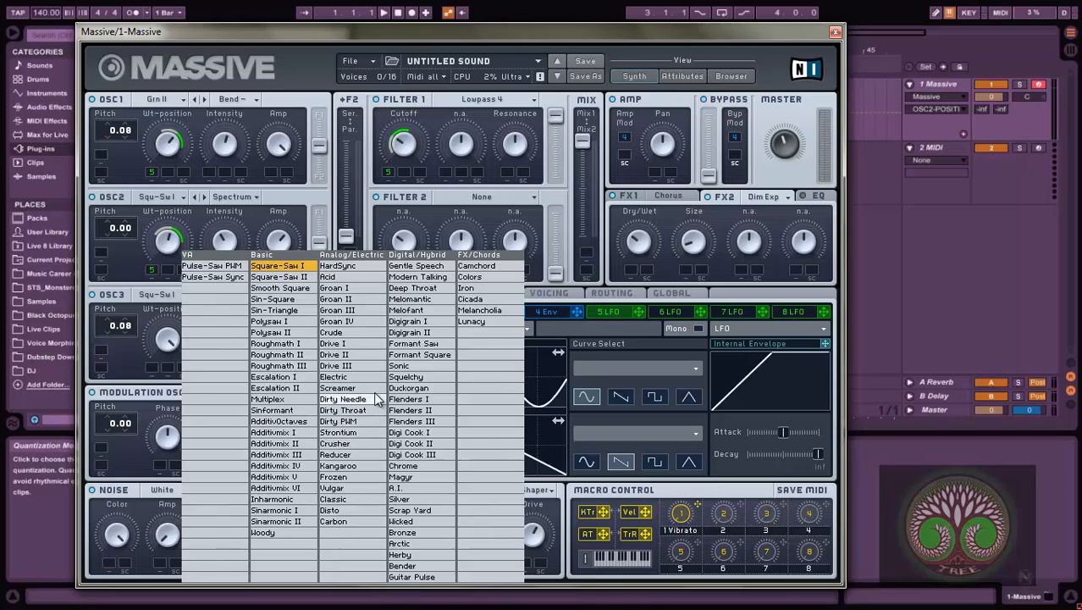
{"action": "left_click", "coordinate": [348, 412]}
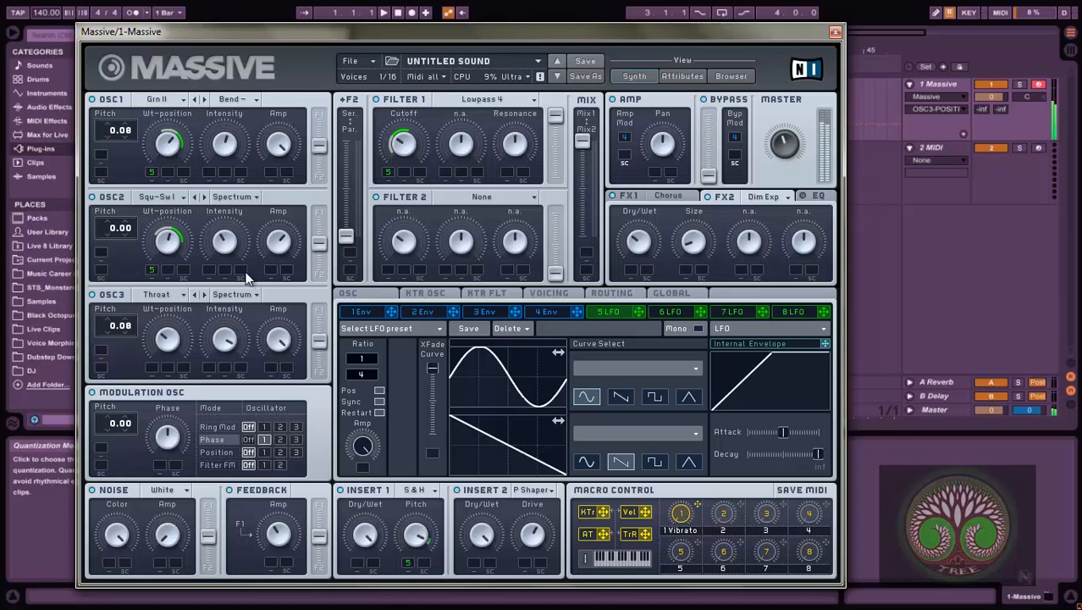
{"action": "left_click", "coordinate": [238, 294]}
{"action": "left_click", "coordinate": [232, 323]}
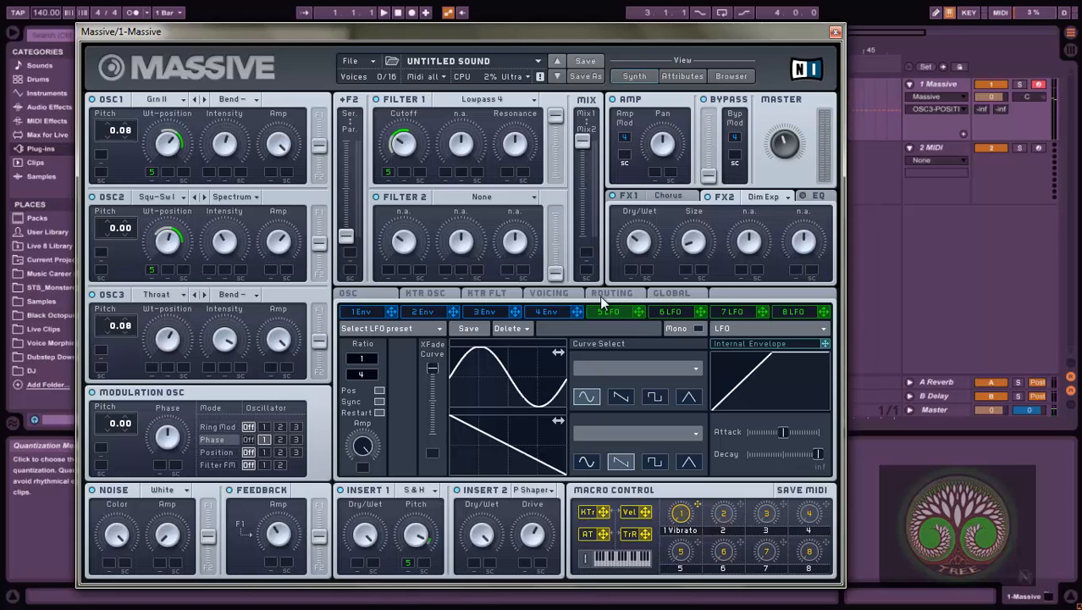
Step: Modulate Osc 3's Wt-position with LFO 5 and detune Osc 3 to -0.08
{"action": "left_click_drag", "start_coordinate": [641, 312], "coordinate": [155, 393]}
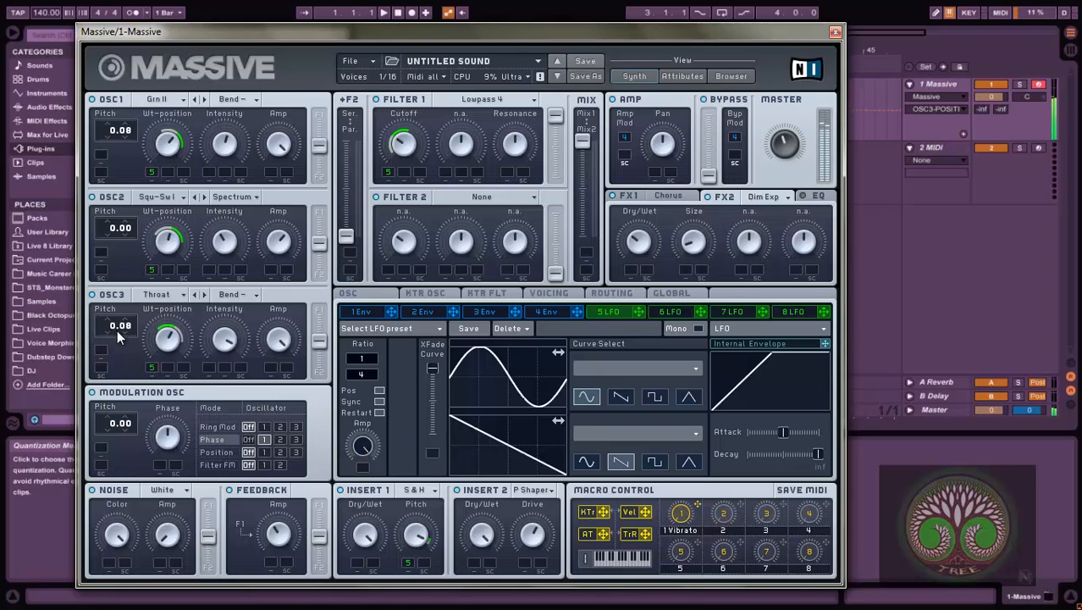
{"action": "left_click_drag", "start_coordinate": [127, 325], "coordinate": [123, 351]}
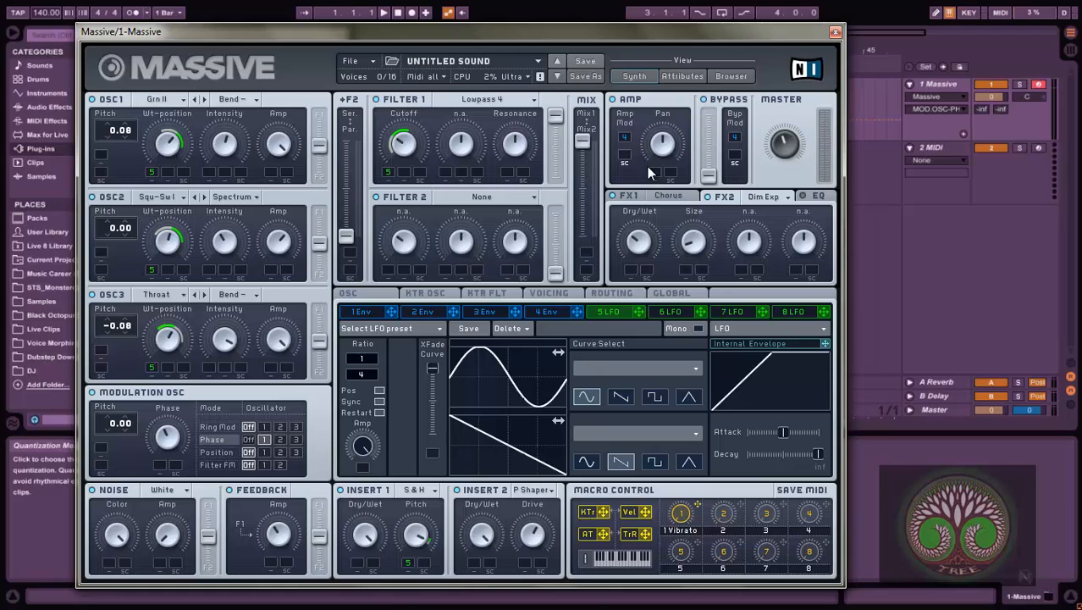
Step: Open Envelope 4 and try longer and shorter attack times, leaving a moderately long attack
{"action": "left_click", "coordinate": [550, 315]}
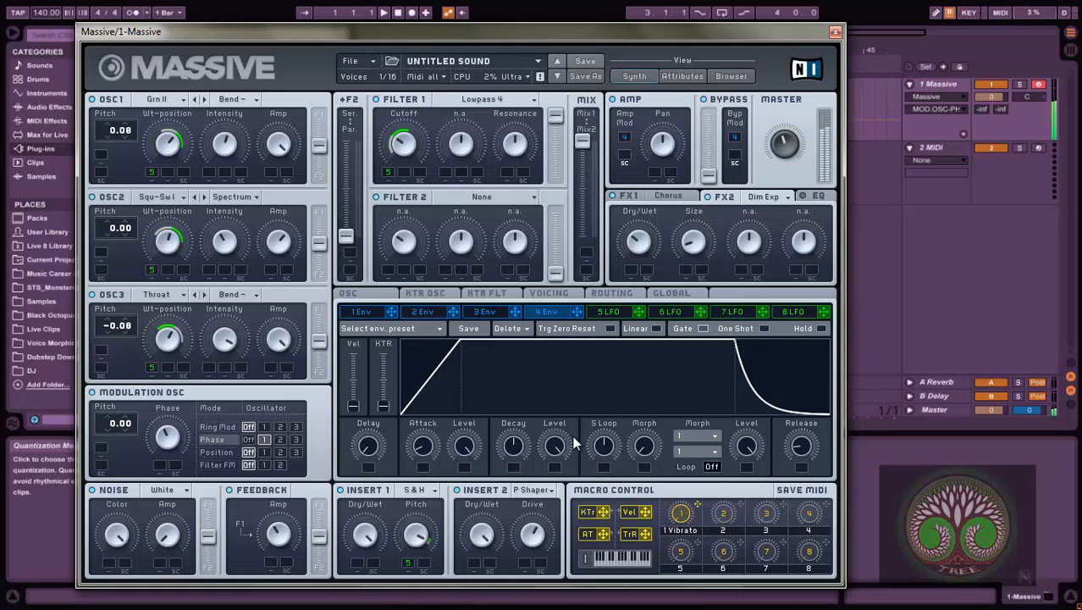
{"action": "left_click_drag", "start_coordinate": [426, 446], "coordinate": [442, 316]}
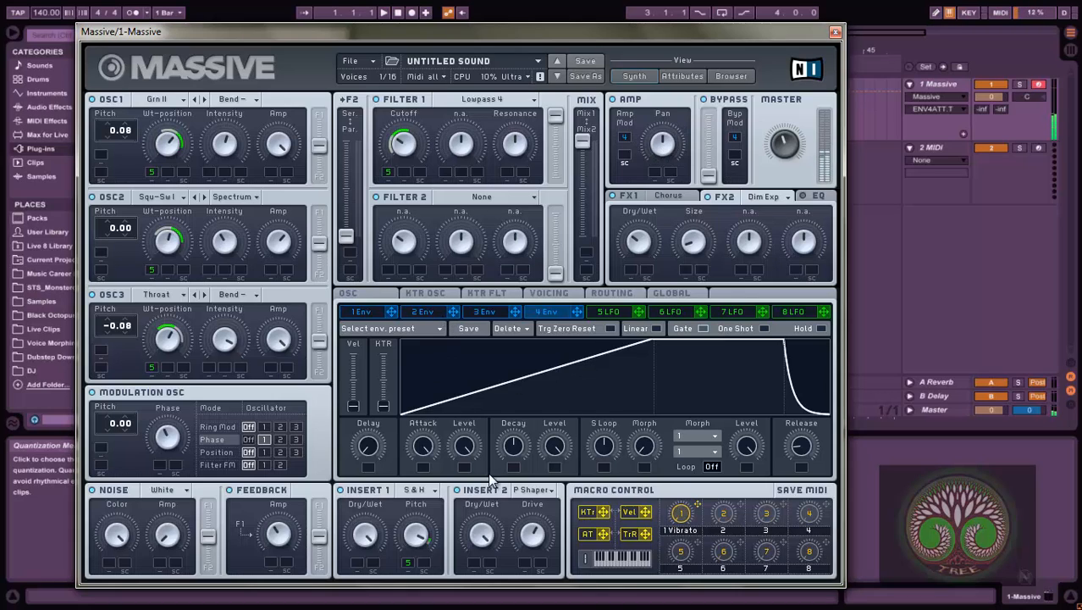
{"action": "left_click_drag", "start_coordinate": [430, 451], "coordinate": [430, 488]}
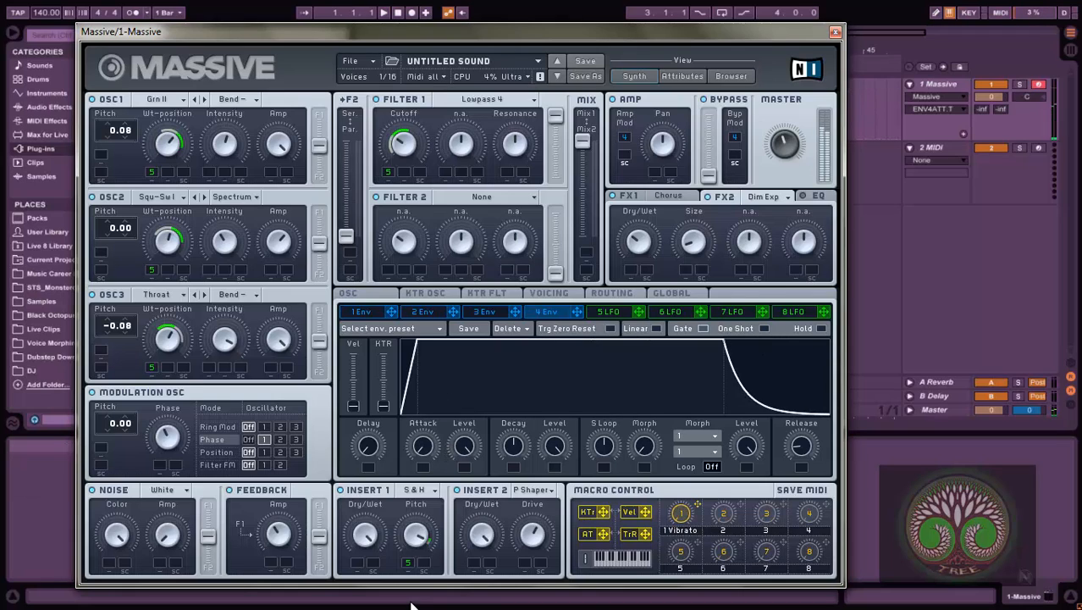
{"action": "left_click_drag", "start_coordinate": [429, 435], "coordinate": [430, 424]}
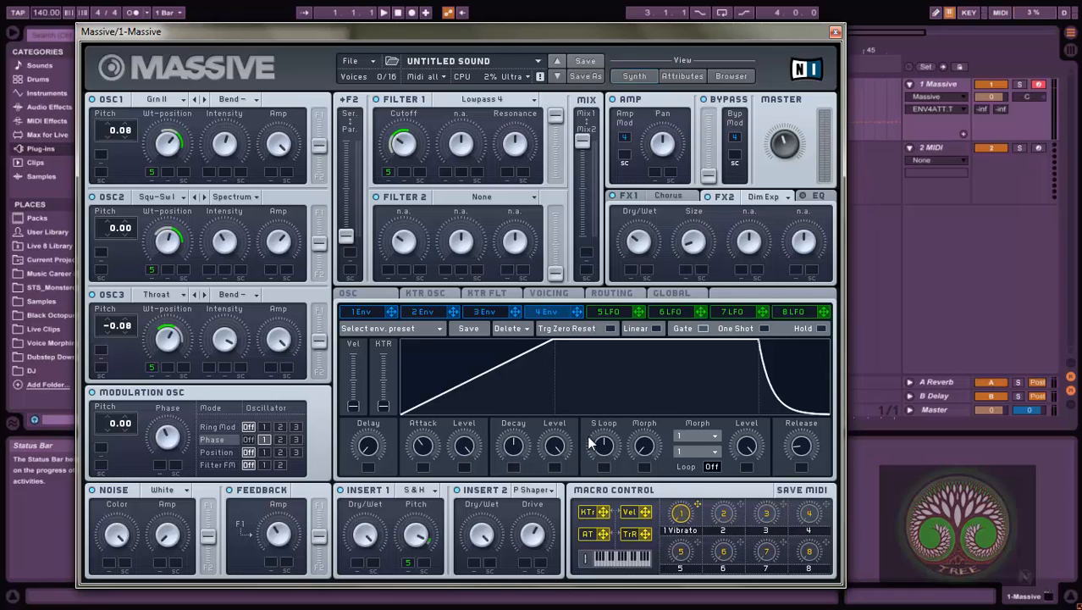
{"action": "left_click", "coordinate": [440, 327]}
{"action": "mouse_move", "coordinate": [366, 338]}
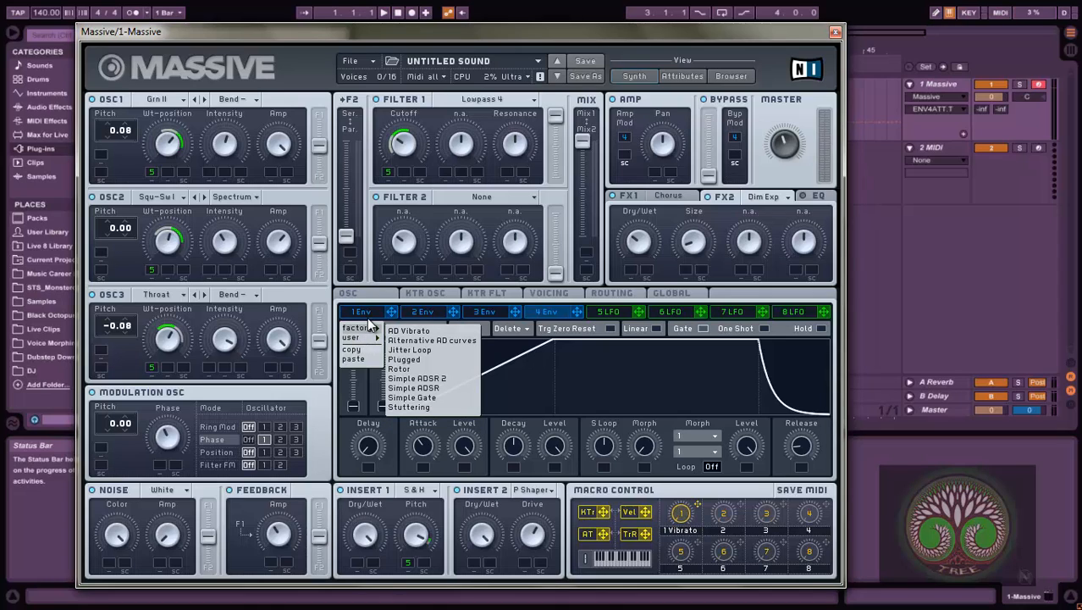
{"action": "left_click", "coordinate": [517, 327]}
{"action": "left_click", "coordinate": [502, 325]}
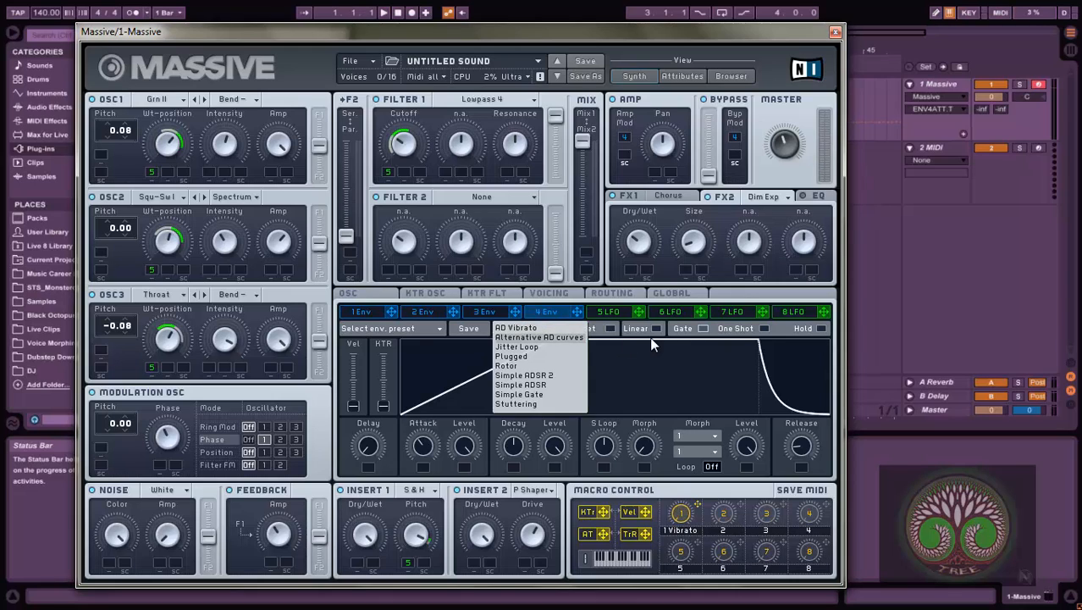
{"action": "left_click", "coordinate": [767, 335]}
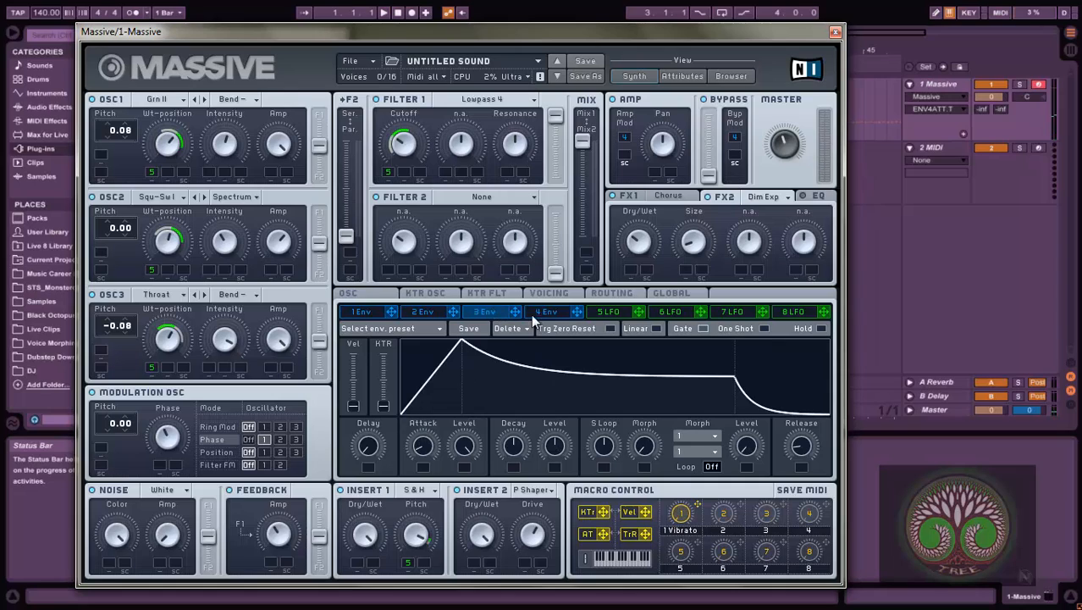
Step: Shorten Envelope 4's attack slightly, and switch modulator 5 from LFO to Performer
{"action": "left_click_drag", "start_coordinate": [413, 442], "coordinate": [427, 466]}
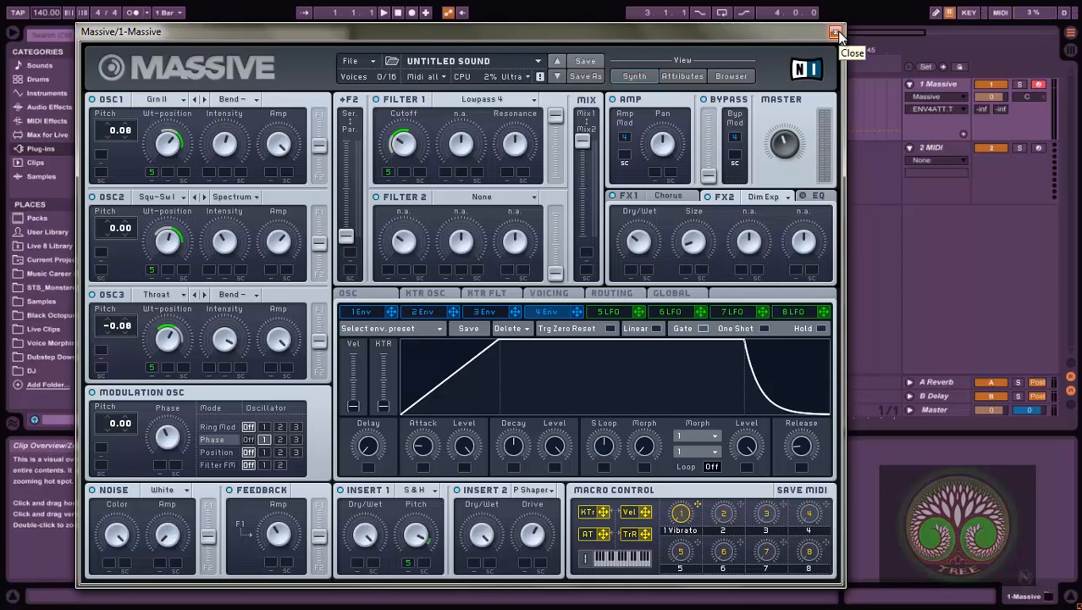
{"action": "left_click", "coordinate": [606, 312]}
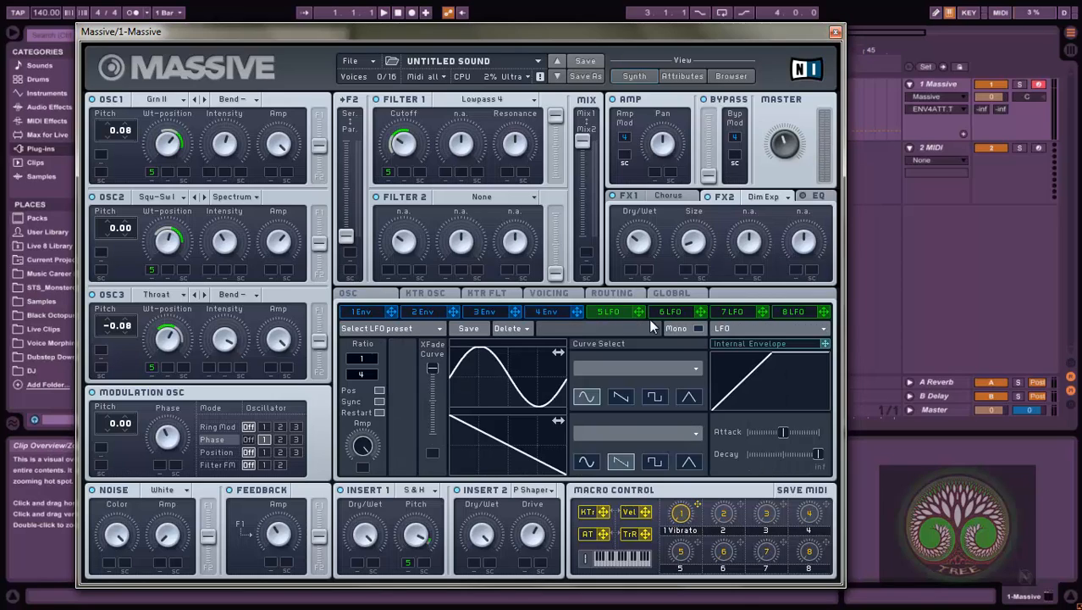
{"action": "left_click", "coordinate": [717, 327]}
{"action": "left_click", "coordinate": [732, 338]}
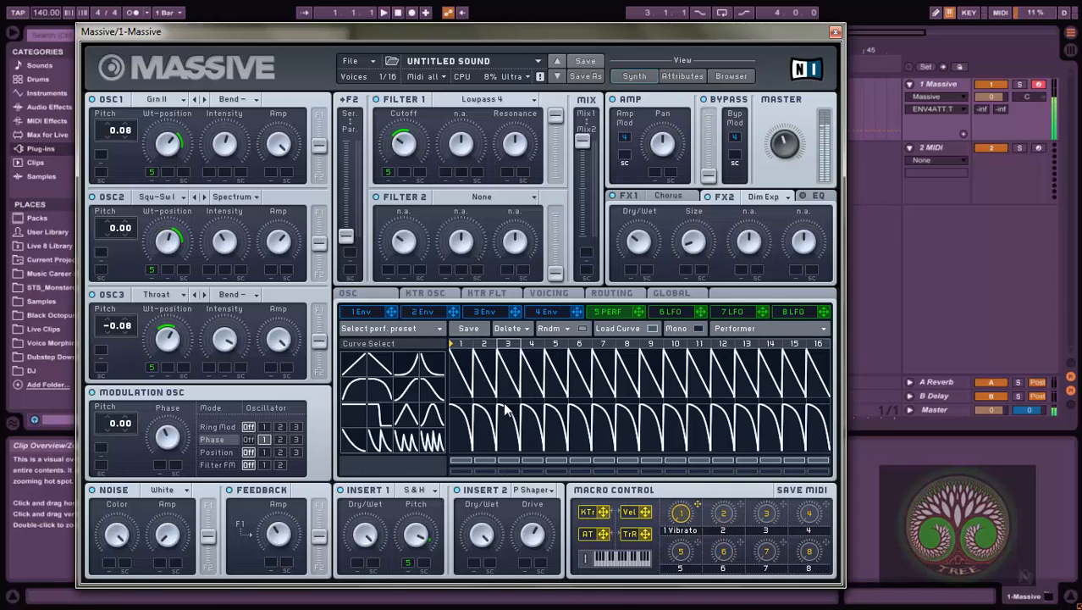
Step: Fill the Performer's upper row with a rounded fall in step 1, double spikes in 4, a curved rise in 5 and a square drop in 6
{"action": "left_click_drag", "start_coordinate": [385, 391], "coordinate": [464, 377]}
{"action": "left_click_drag", "start_coordinate": [382, 442], "coordinate": [531, 381]}
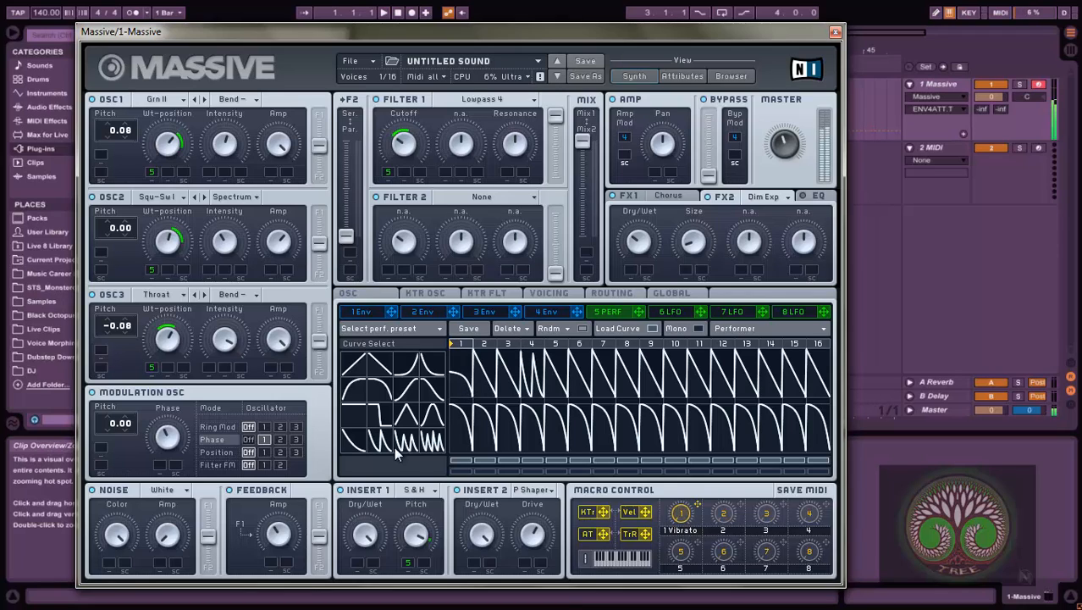
{"action": "left_click", "coordinate": [409, 366]}
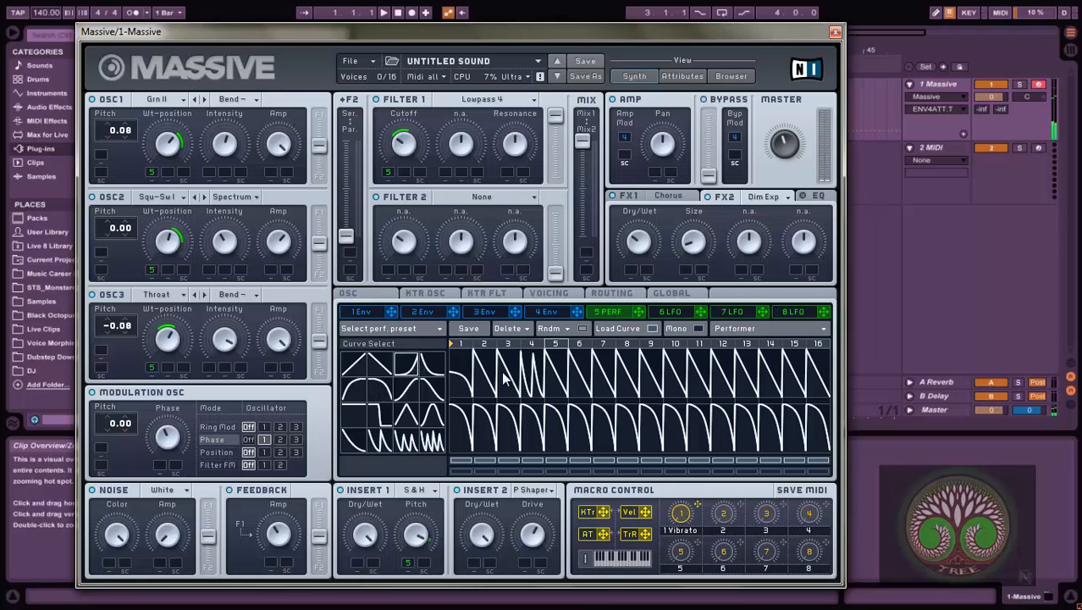
{"action": "left_click", "coordinate": [556, 381]}
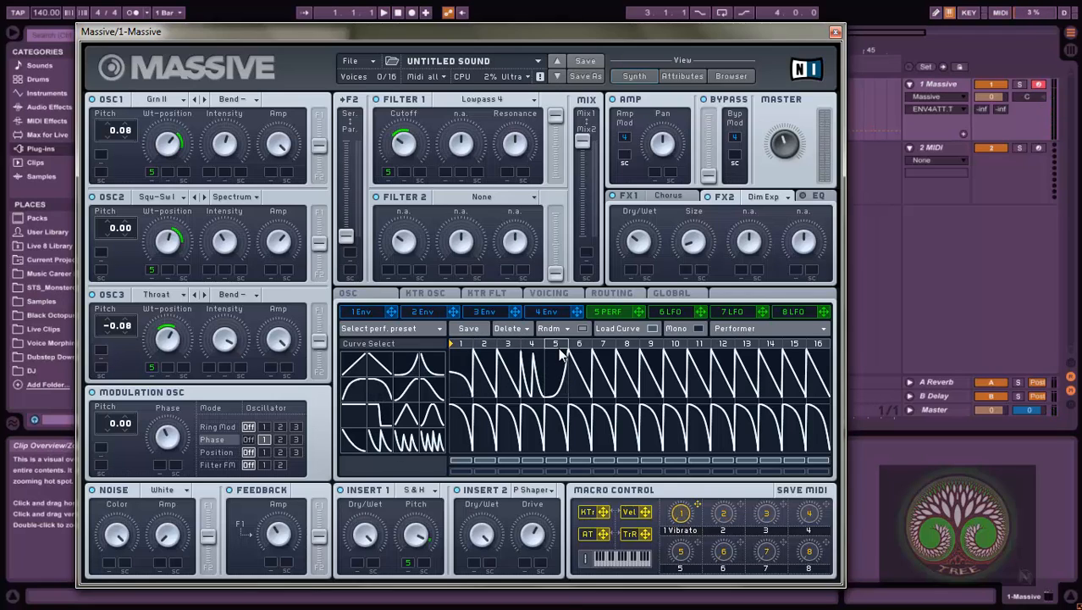
{"action": "left_click", "coordinate": [379, 419]}
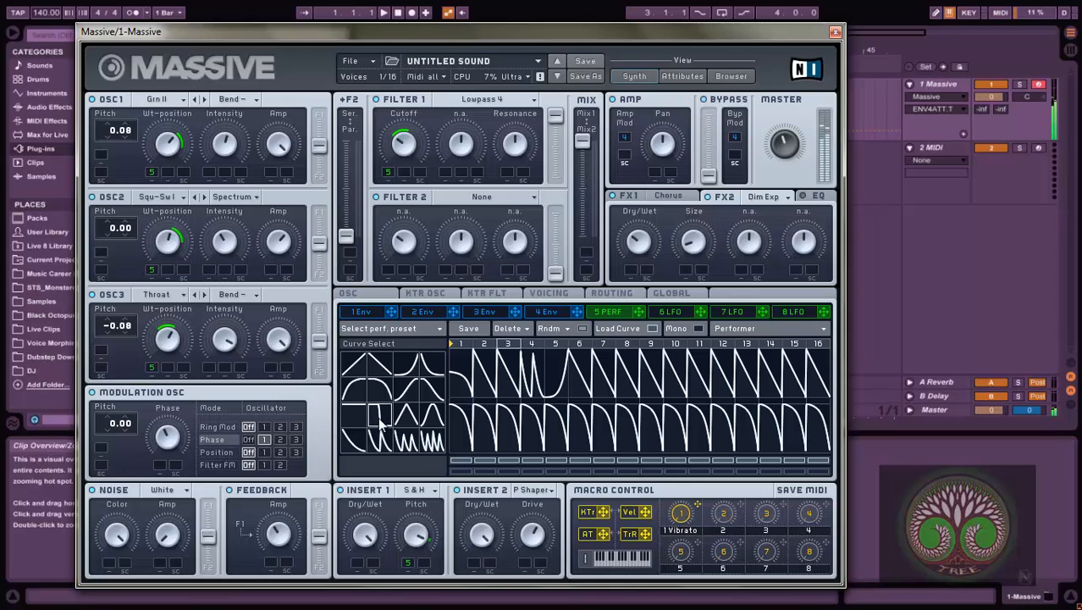
{"action": "left_click", "coordinate": [579, 377]}
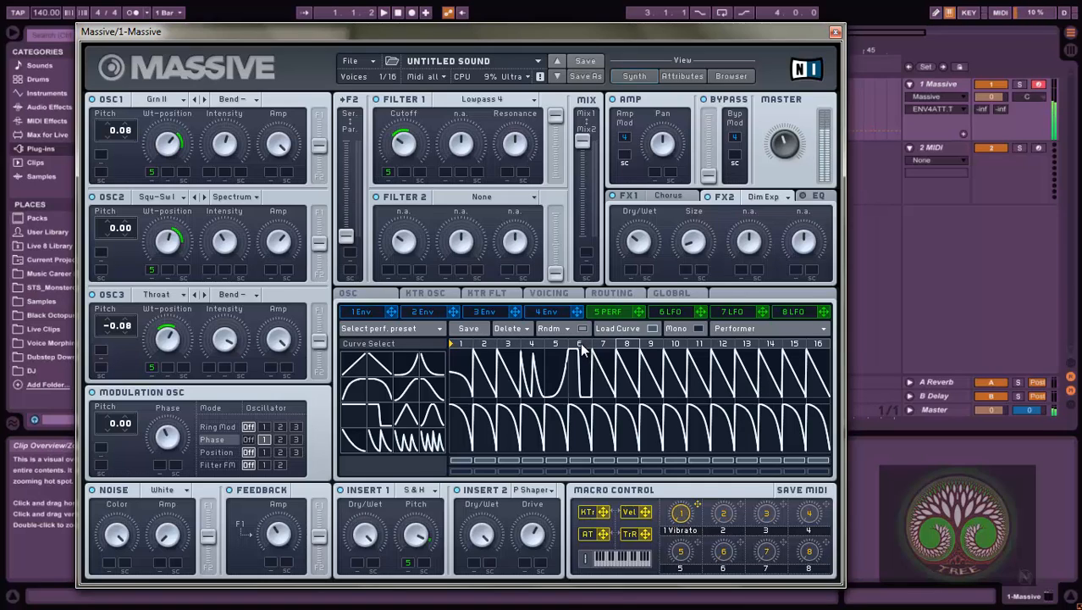
Step: Place the triple-spike curve in upper-row step 9 and the double-spike curve in steps 10 and 11
{"action": "left_click", "coordinate": [407, 441]}
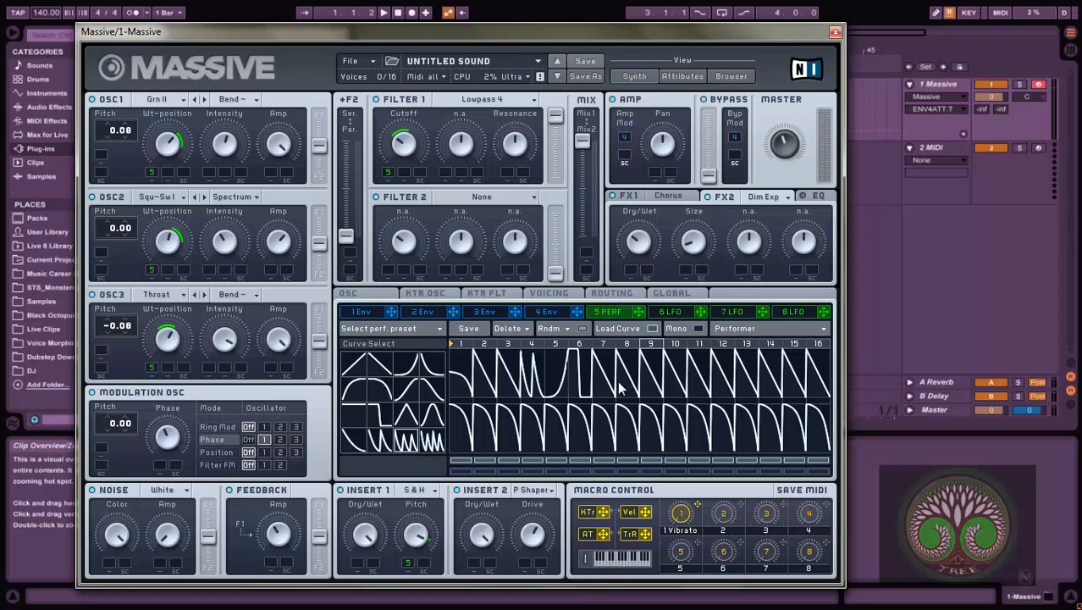
{"action": "left_click", "coordinate": [652, 377]}
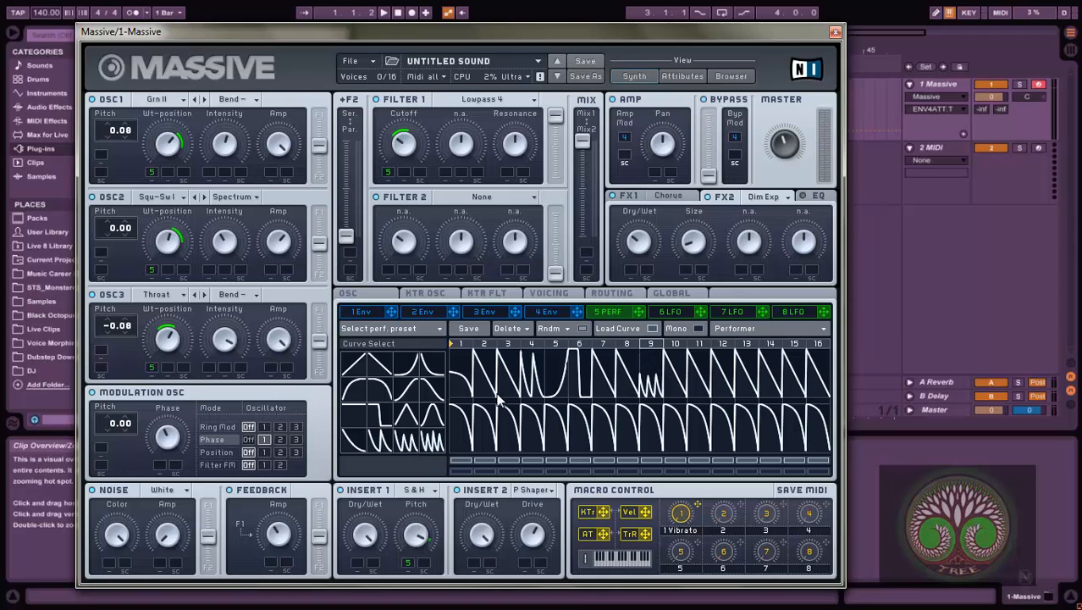
{"action": "left_click", "coordinate": [380, 440]}
{"action": "left_click", "coordinate": [676, 385]}
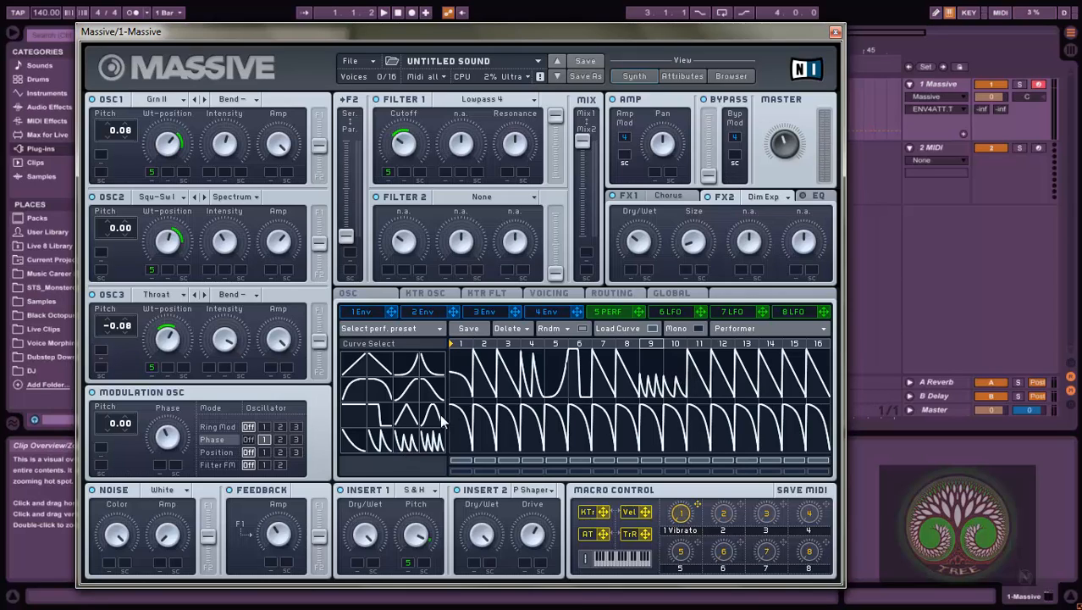
{"action": "left_click", "coordinate": [384, 442]}
{"action": "left_click", "coordinate": [700, 386]}
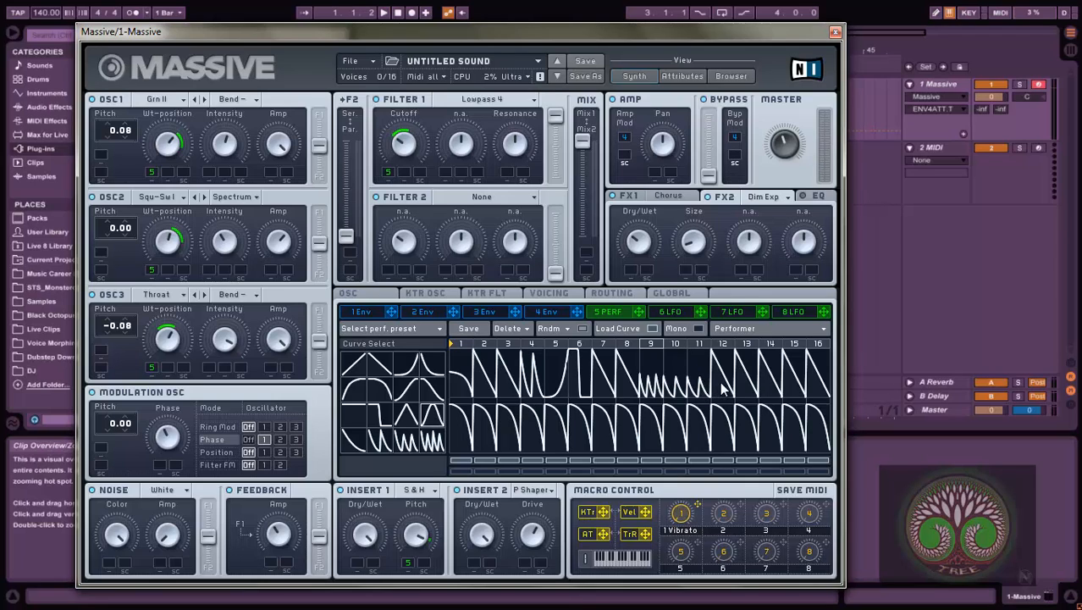
Step: Place a bell curve in upper-row step 12, a rounded fall in step 15 and a concave fall in step 16
{"action": "left_click", "coordinate": [385, 388]}
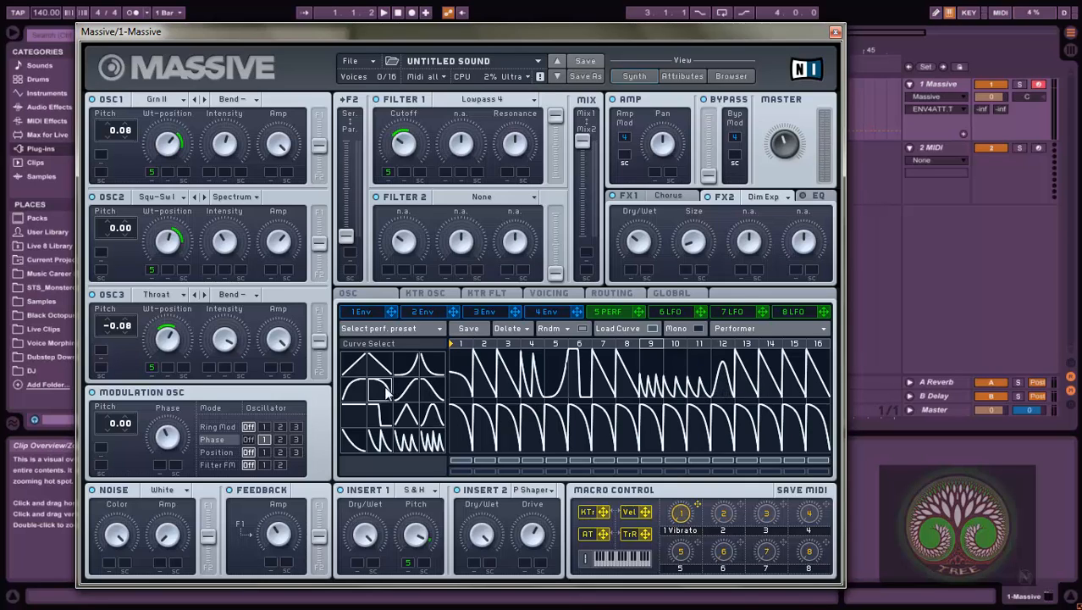
{"action": "left_click", "coordinate": [800, 372]}
{"action": "left_click", "coordinate": [432, 365]}
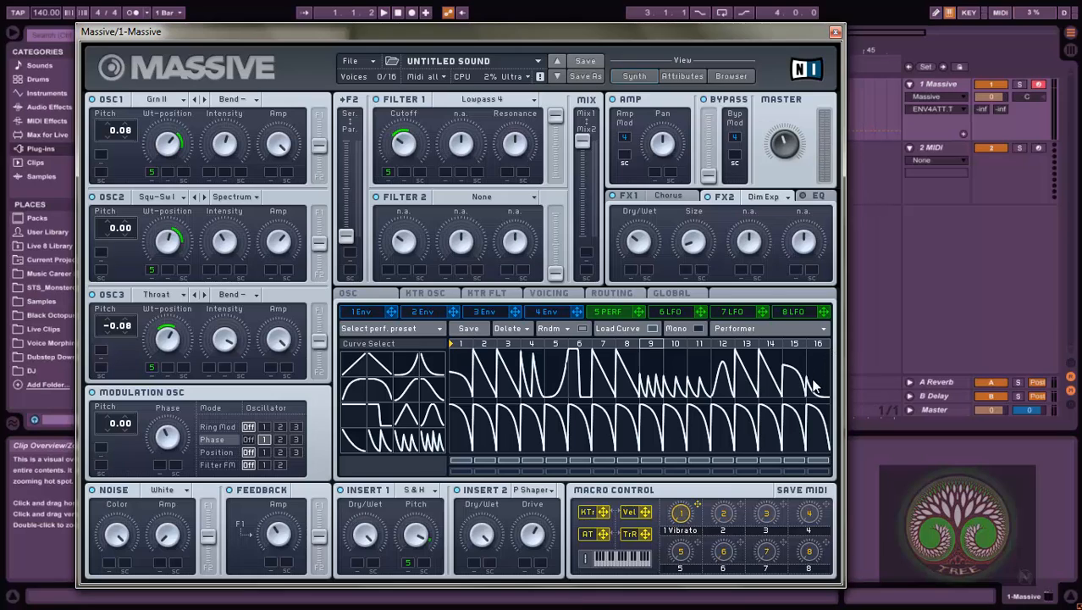
Step: Try lower amplitudes for the Performer curves in upper-row steps 2 to 8
{"action": "mouse_move", "coordinate": [763, 371]}
{"action": "left_mouse_down"}
{"action": "mouse_move", "coordinate": [765, 358]}
{"action": "mouse_move", "coordinate": [747, 354]}
{"action": "left_mouse_up"}
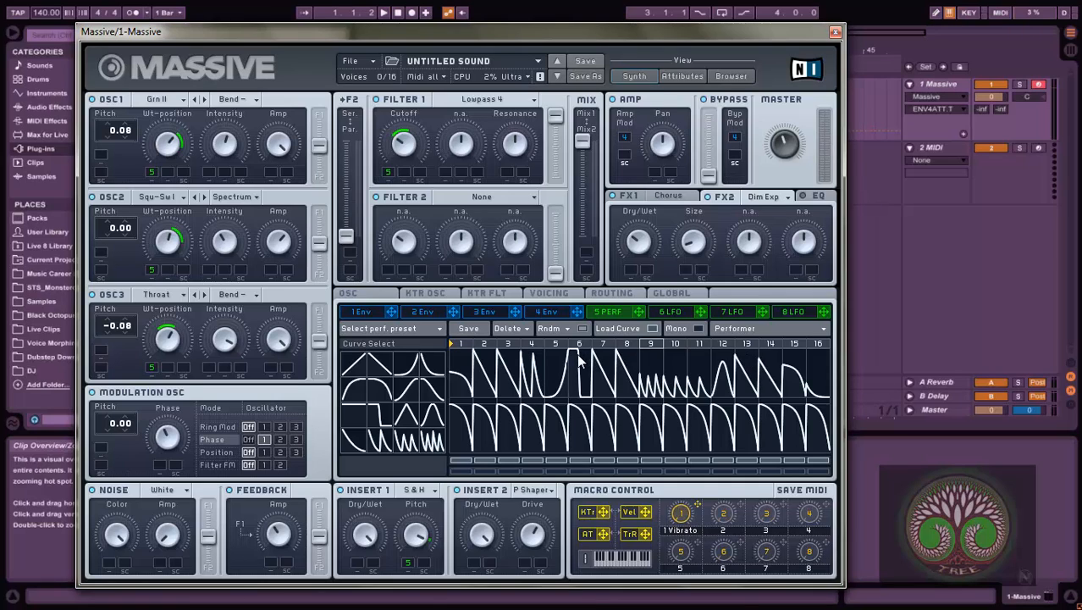
{"action": "mouse_move", "coordinate": [579, 360]}
{"action": "left_mouse_down"}
{"action": "mouse_move", "coordinate": [570, 368]}
{"action": "mouse_move", "coordinate": [593, 358]}
{"action": "mouse_move", "coordinate": [596, 369]}
{"action": "mouse_move", "coordinate": [596, 354]}
{"action": "left_mouse_up"}
{"action": "mouse_move", "coordinate": [505, 360]}
{"action": "left_mouse_down"}
{"action": "mouse_move", "coordinate": [525, 370]}
{"action": "mouse_move", "coordinate": [481, 370]}
{"action": "mouse_move", "coordinate": [485, 363]}
{"action": "left_mouse_up"}
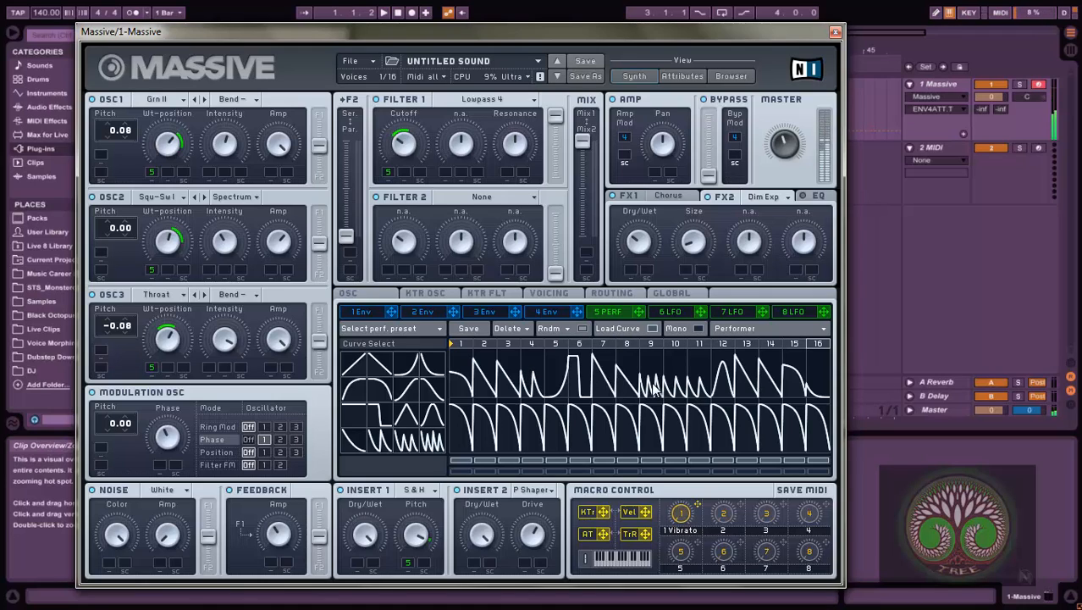
Step: Raise the upper-row Performer curves to full amplitude, including steps 1 to 11, 15 and 16
{"action": "left_click_drag", "start_coordinate": [651, 384], "coordinate": [656, 326]}
{"action": "left_click_drag", "start_coordinate": [677, 385], "coordinate": [700, 346]}
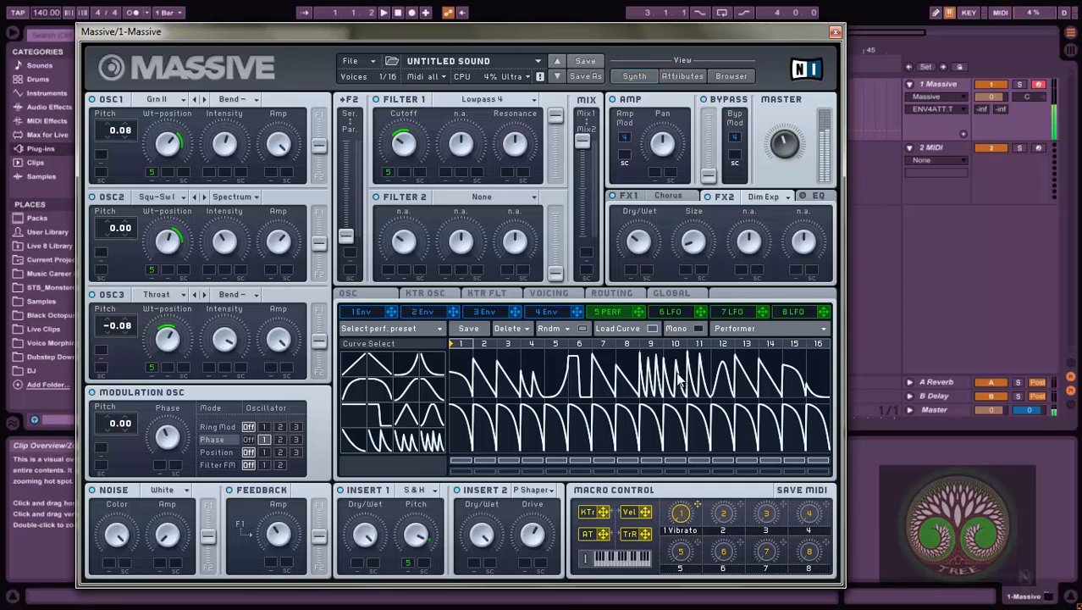
{"action": "left_click_drag", "start_coordinate": [516, 380], "coordinate": [491, 343]}
{"action": "left_click_drag", "start_coordinate": [465, 377], "coordinate": [466, 321]}
{"action": "mouse_move", "coordinate": [531, 377]}
{"action": "left_mouse_down"}
{"action": "mouse_move", "coordinate": [541, 323]}
{"action": "mouse_move", "coordinate": [574, 362]}
{"action": "mouse_move", "coordinate": [581, 326]}
{"action": "left_mouse_up"}
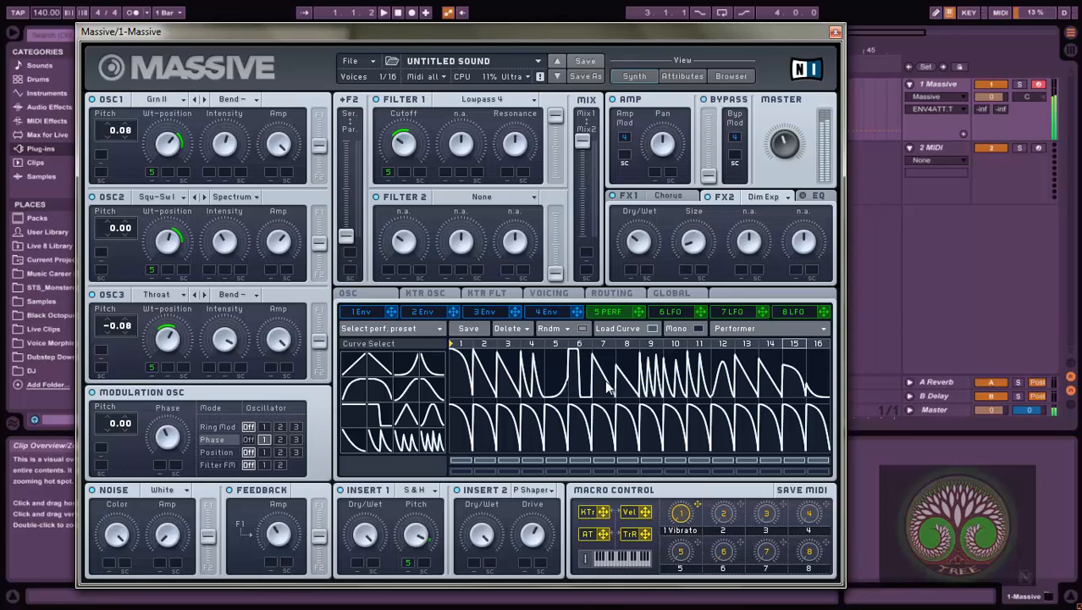
{"action": "left_click_drag", "start_coordinate": [606, 373], "coordinate": [635, 313]}
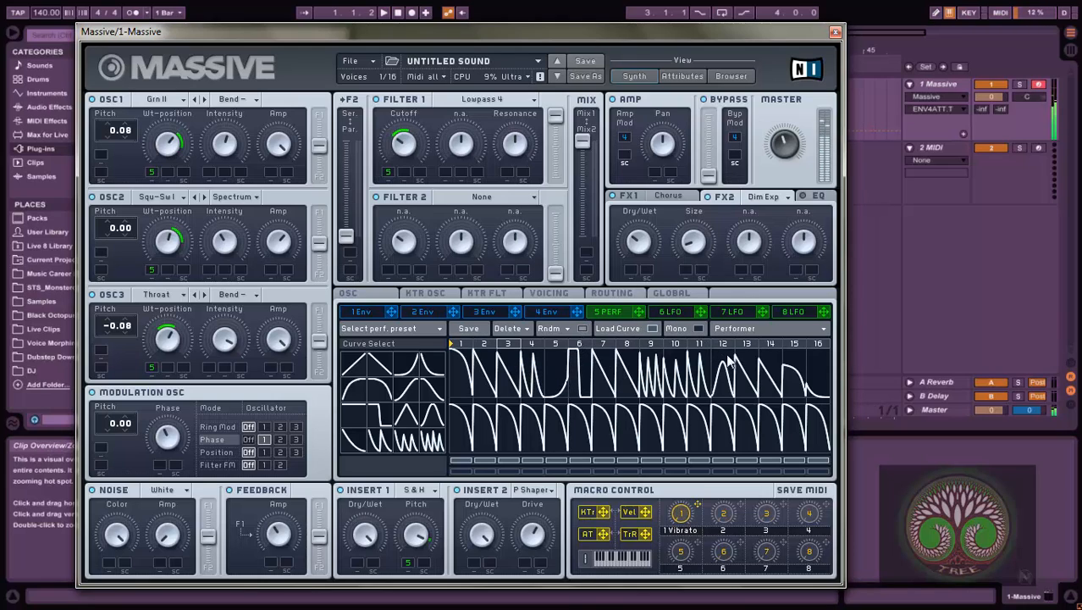
{"action": "left_click_drag", "start_coordinate": [736, 360], "coordinate": [743, 327]}
{"action": "mouse_move", "coordinate": [765, 371]}
{"action": "left_mouse_down"}
{"action": "mouse_move", "coordinate": [771, 328]}
{"action": "mouse_move", "coordinate": [797, 332]}
{"action": "left_mouse_up"}
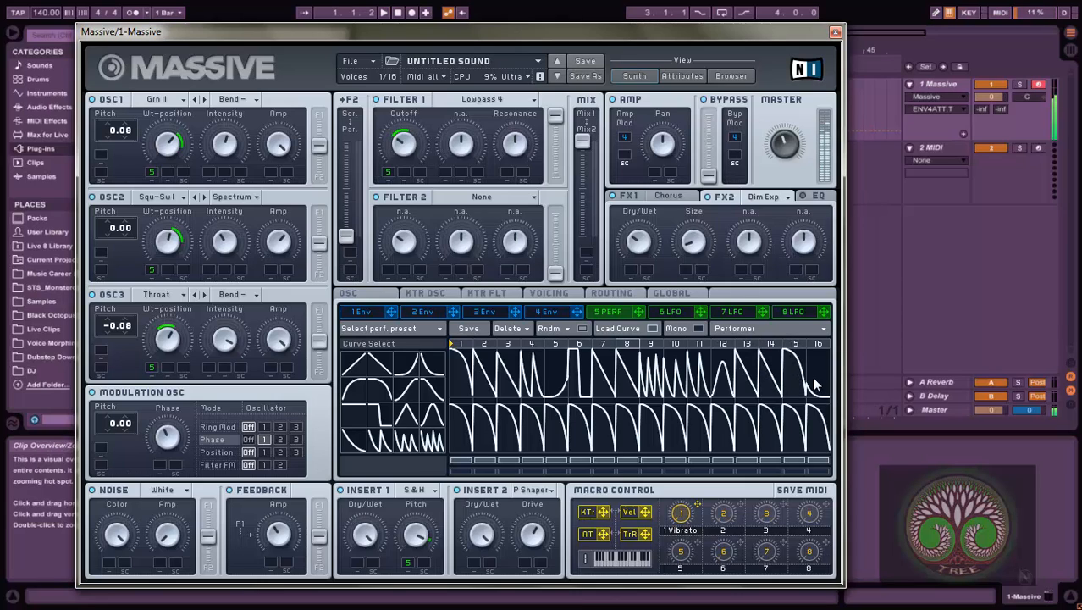
{"action": "left_click_drag", "start_coordinate": [813, 378], "coordinate": [818, 331]}
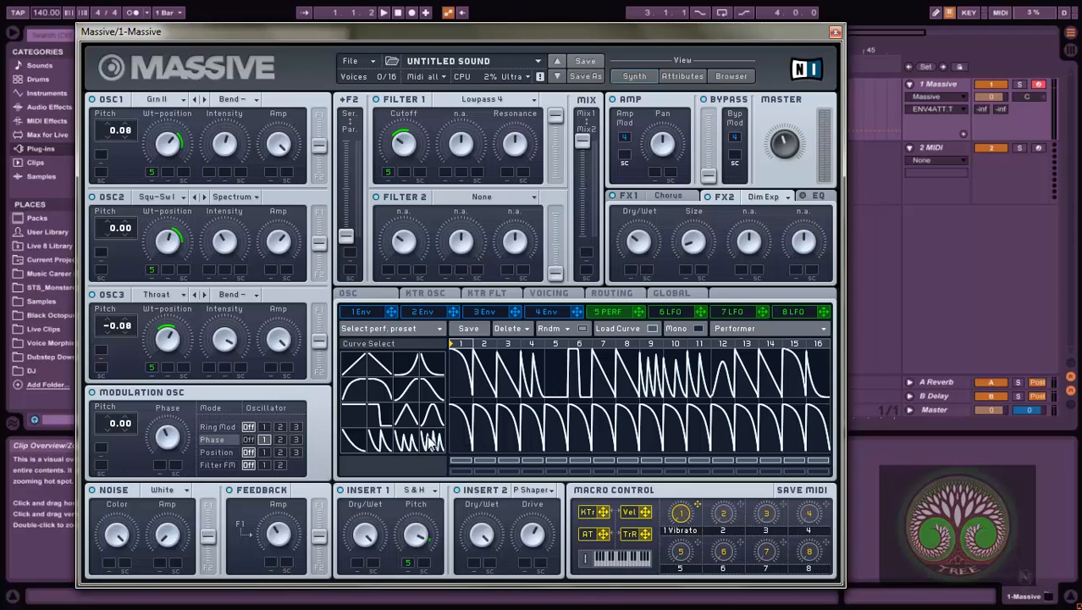
Step: Replace the upper-row curves in steps 2, 3 and 4 with triple spikes and the curve in step 5 with a rounded fall
{"action": "left_click", "coordinate": [411, 444]}
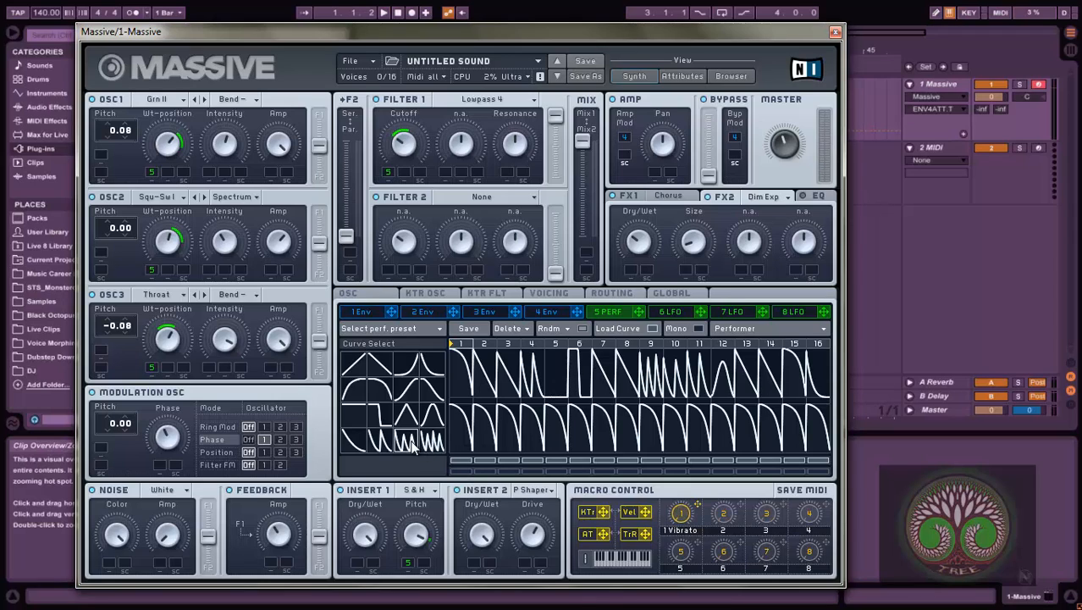
{"action": "left_click", "coordinate": [473, 384]}
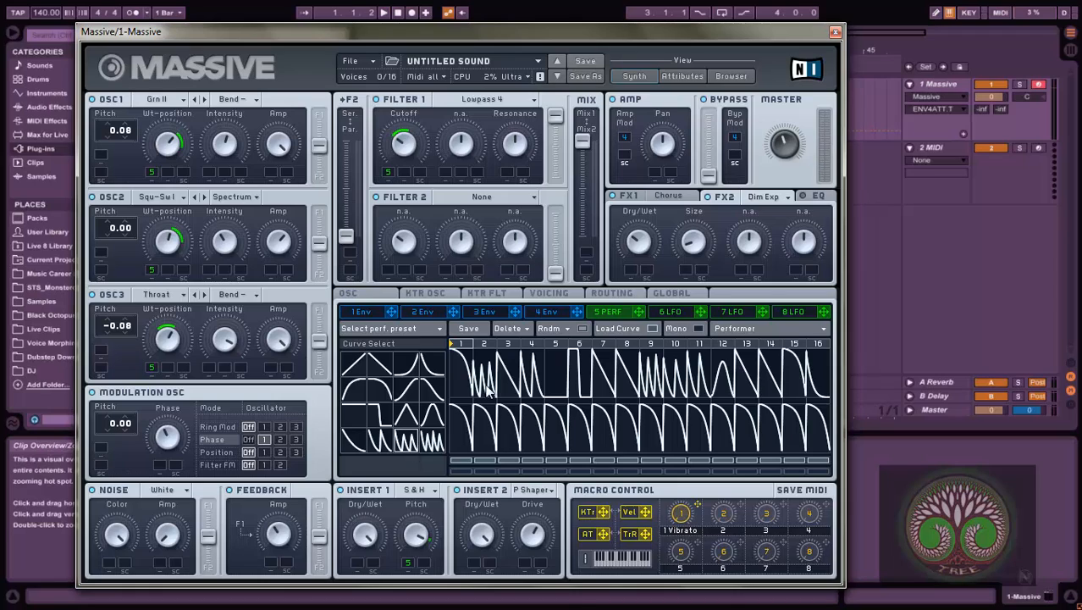
{"action": "left_click", "coordinate": [506, 377]}
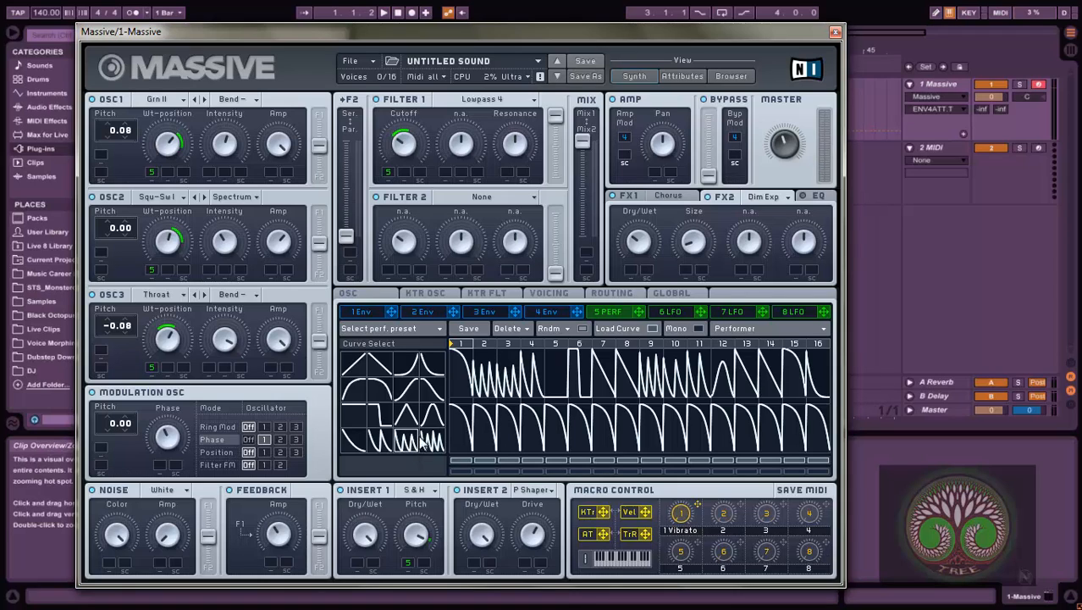
{"action": "left_click", "coordinate": [527, 370]}
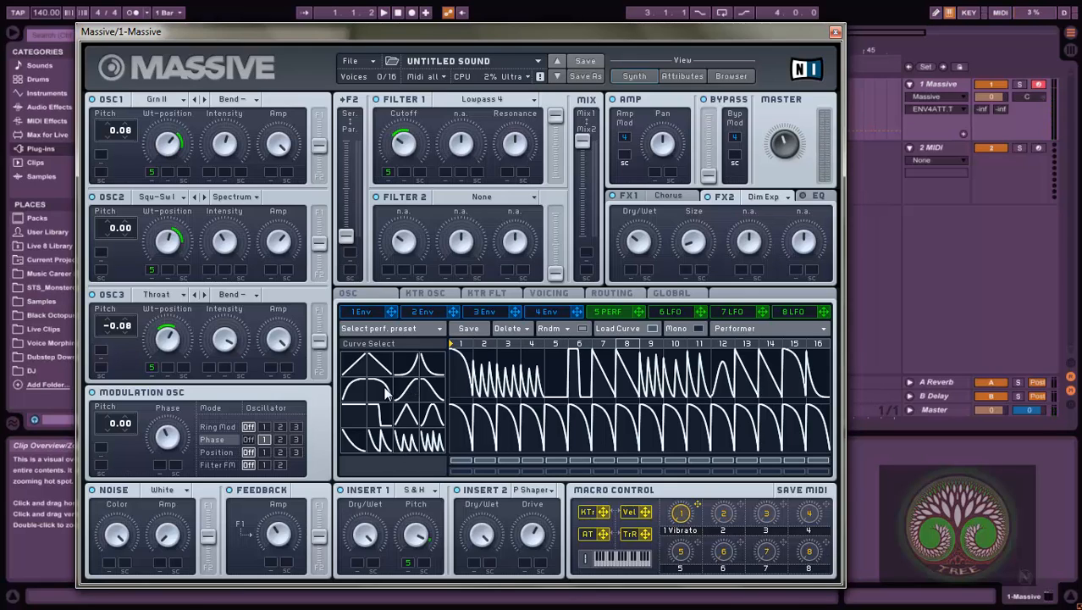
{"action": "left_click", "coordinate": [386, 391]}
{"action": "left_click", "coordinate": [557, 364]}
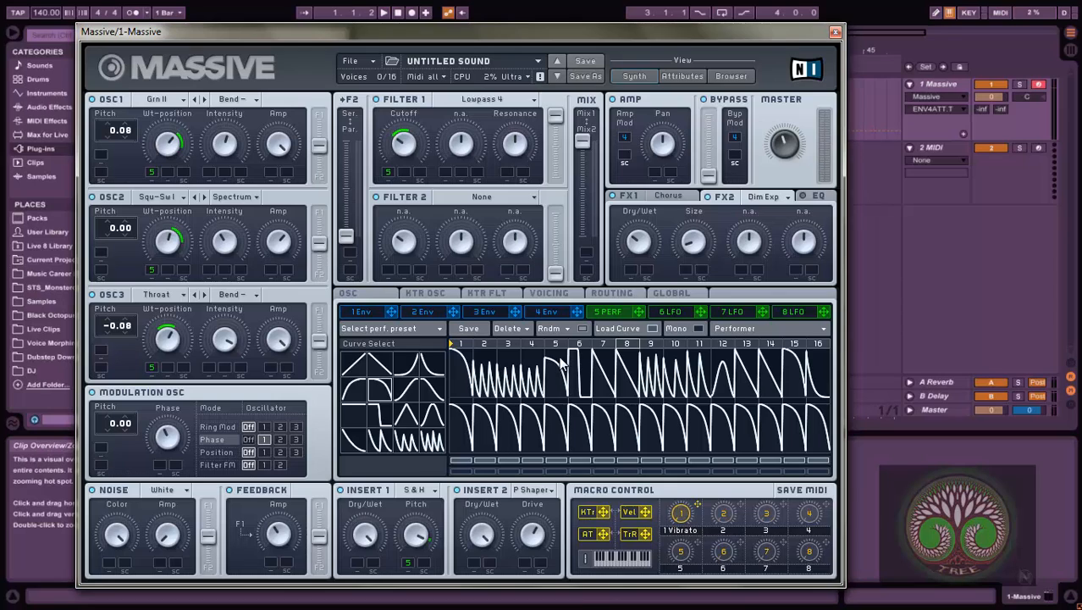
Step: Replace the upper-row curves in steps 6, 7 and 8 with the triple-spike curve
{"action": "left_click", "coordinate": [406, 440]}
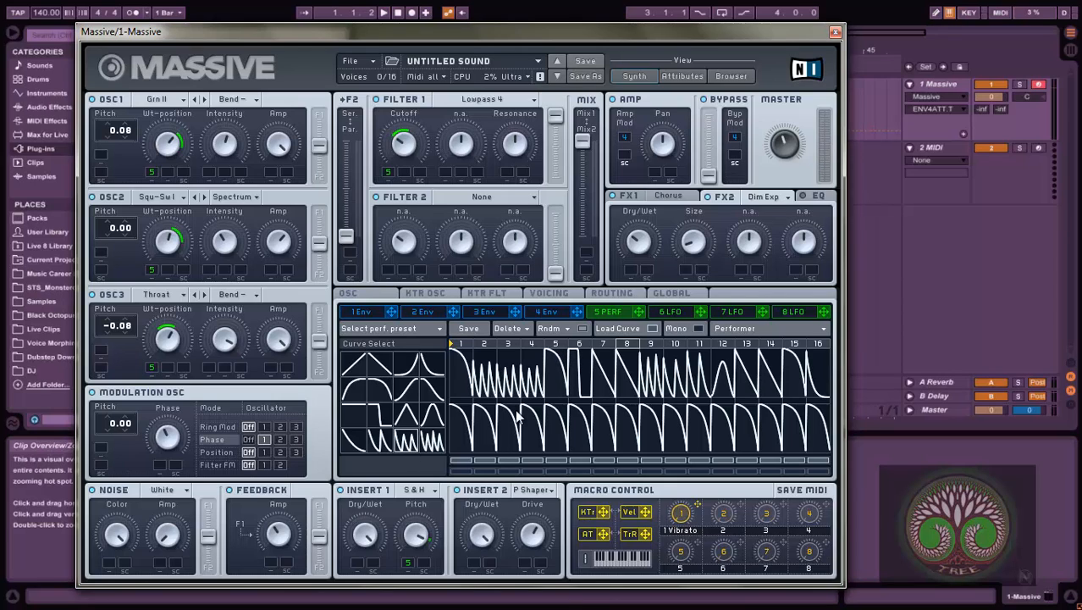
{"action": "left_click", "coordinate": [575, 375]}
{"action": "mouse_move", "coordinate": [587, 383]}
{"action": "left_mouse_down"}
{"action": "mouse_move", "coordinate": [626, 382]}
{"action": "mouse_move", "coordinate": [627, 359]}
{"action": "mouse_move", "coordinate": [605, 361]}
{"action": "mouse_move", "coordinate": [588, 382]}
{"action": "mouse_move", "coordinate": [581, 362]}
{"action": "left_mouse_up"}
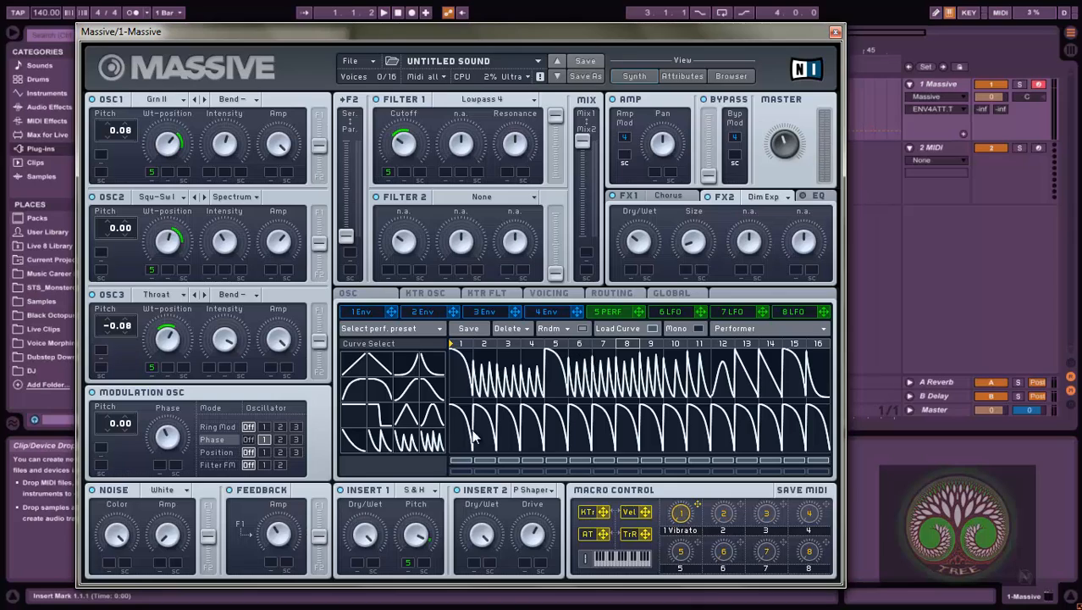
Step: Replace the upper-row Performer curve in step 9 with the curved rise and the one in step 10 with the double-spike curve
{"action": "left_click", "coordinate": [415, 373]}
{"action": "left_click_drag", "start_coordinate": [652, 377], "coordinate": [656, 348]}
{"action": "left_click", "coordinate": [407, 440]}
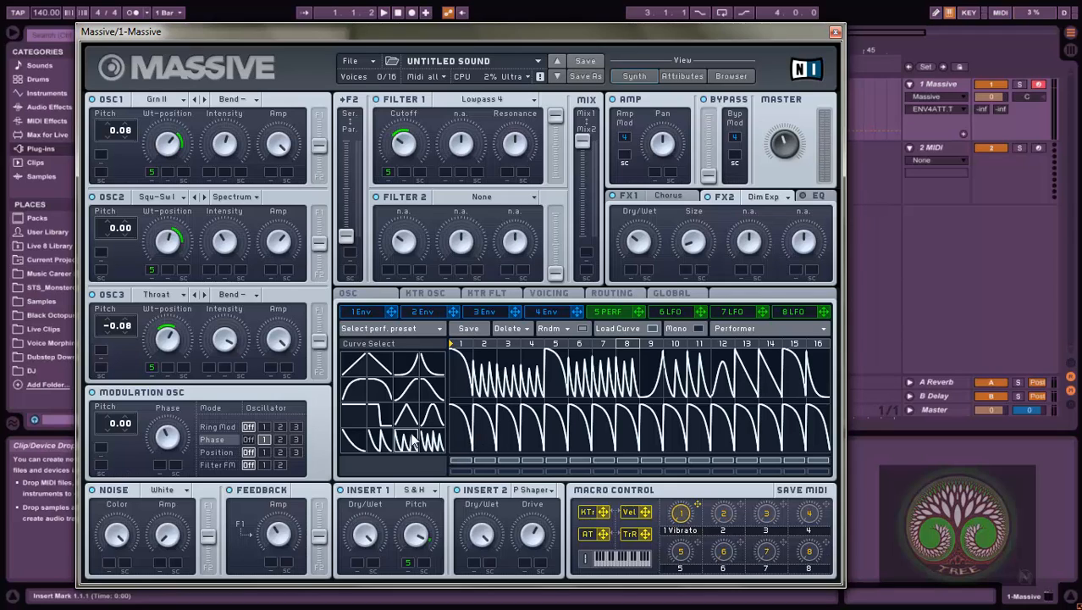
{"action": "left_click_drag", "start_coordinate": [682, 390], "coordinate": [687, 363]}
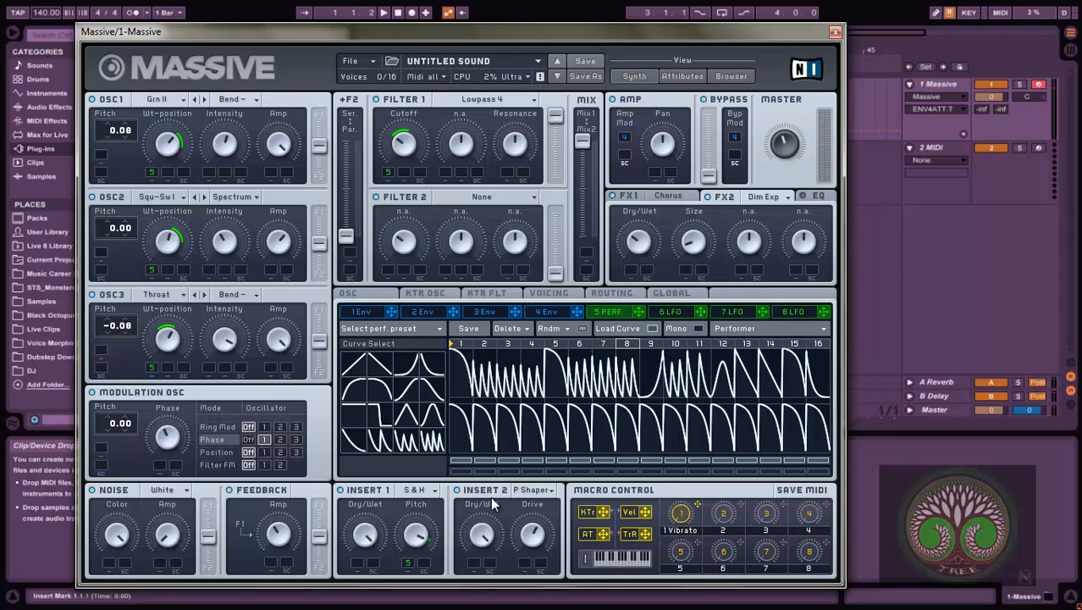
Step: Set the upper-row Performer curves to a curved rise in step 11, double spikes in step 12 and triple spikes in step 16
{"action": "left_click", "coordinate": [409, 373]}
{"action": "left_click_drag", "start_coordinate": [696, 391], "coordinate": [726, 354]}
{"action": "left_click", "coordinate": [406, 439]}
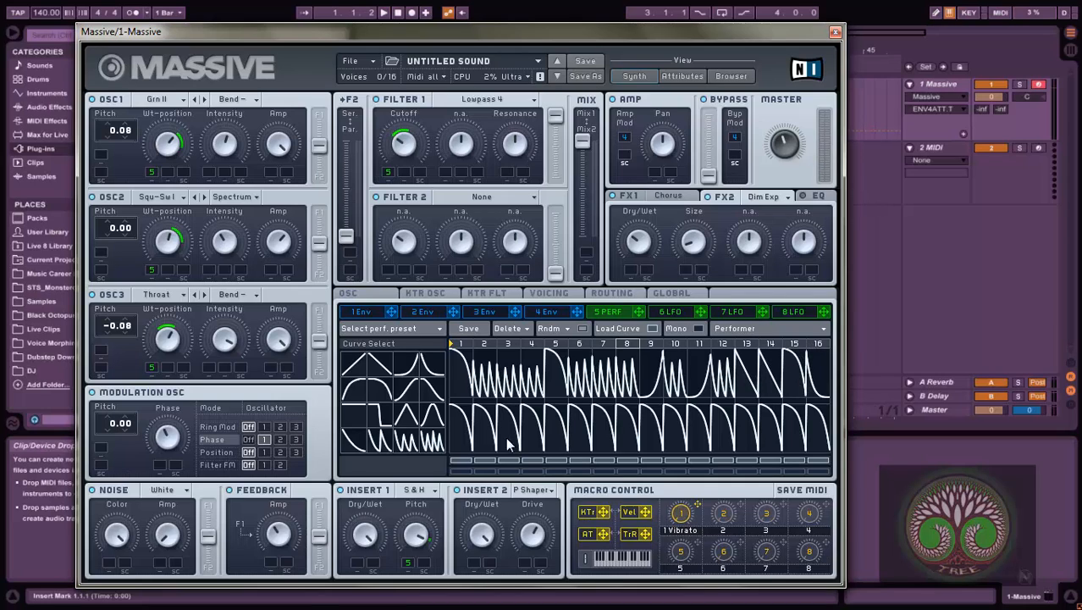
{"action": "left_click", "coordinate": [434, 449]}
{"action": "left_click", "coordinate": [818, 363]}
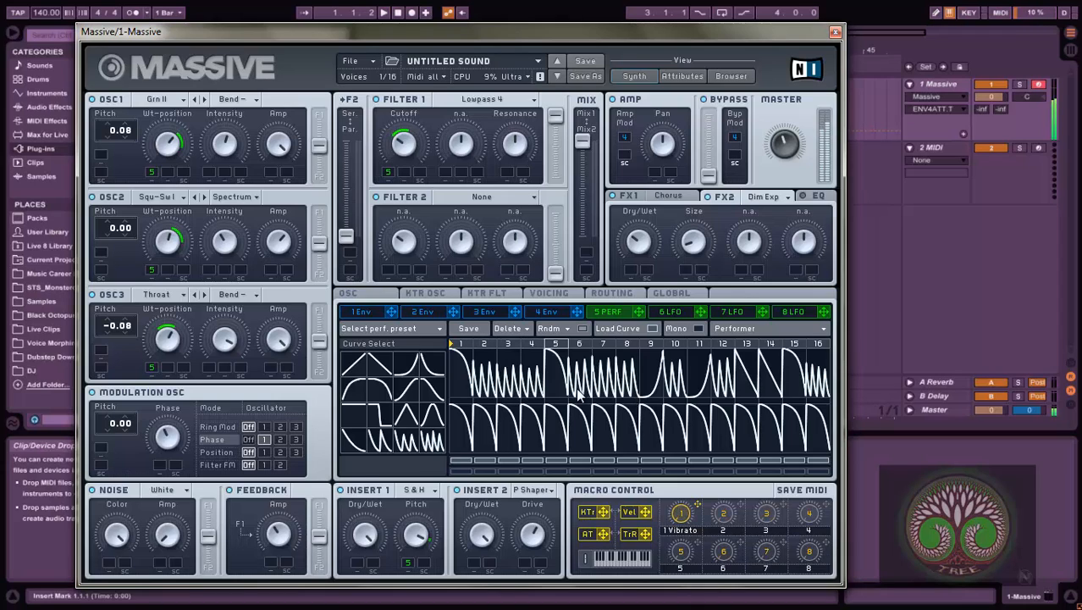
Step: Adjust modulator 5's Performer ratio, and change the modulator to an LFO with a ratio of 1/4
{"action": "left_click", "coordinate": [652, 328]}
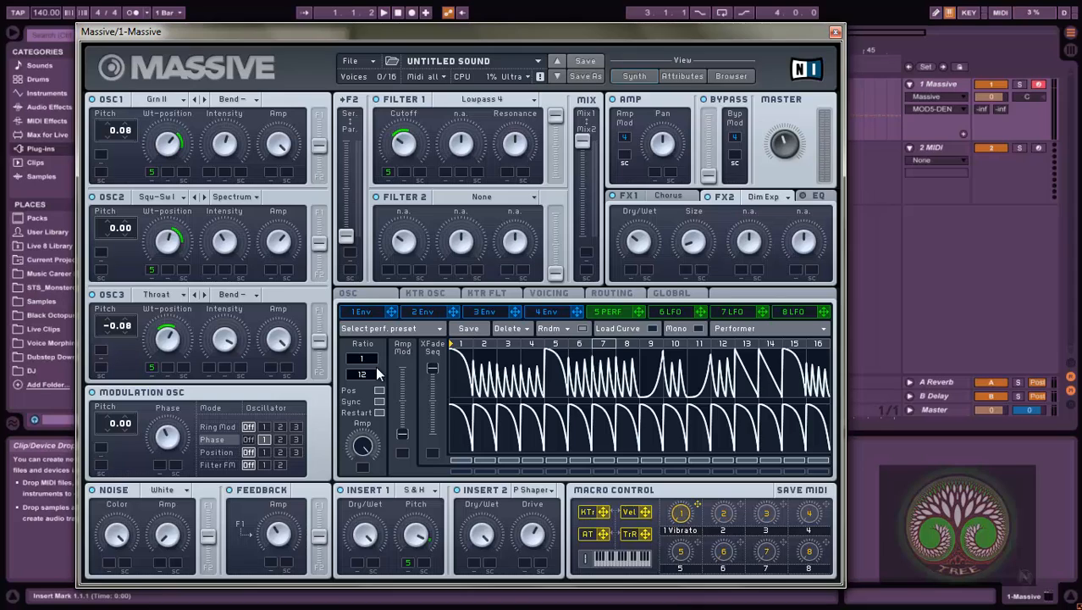
{"action": "left_click_drag", "start_coordinate": [375, 366], "coordinate": [375, 379]}
{"action": "left_click", "coordinate": [722, 330]}
{"action": "left_click", "coordinate": [725, 325]}
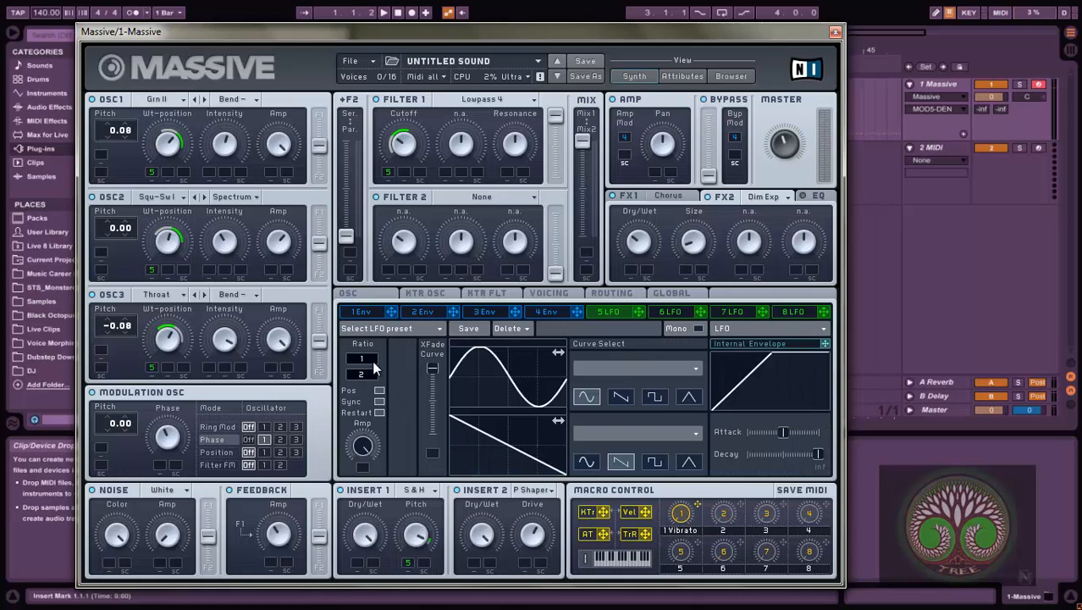
Step: Save the sound as "Doctor P Influenced YOI 2" in the Massive Patches folder and close the synth window
{"action": "left_click", "coordinate": [363, 64]}
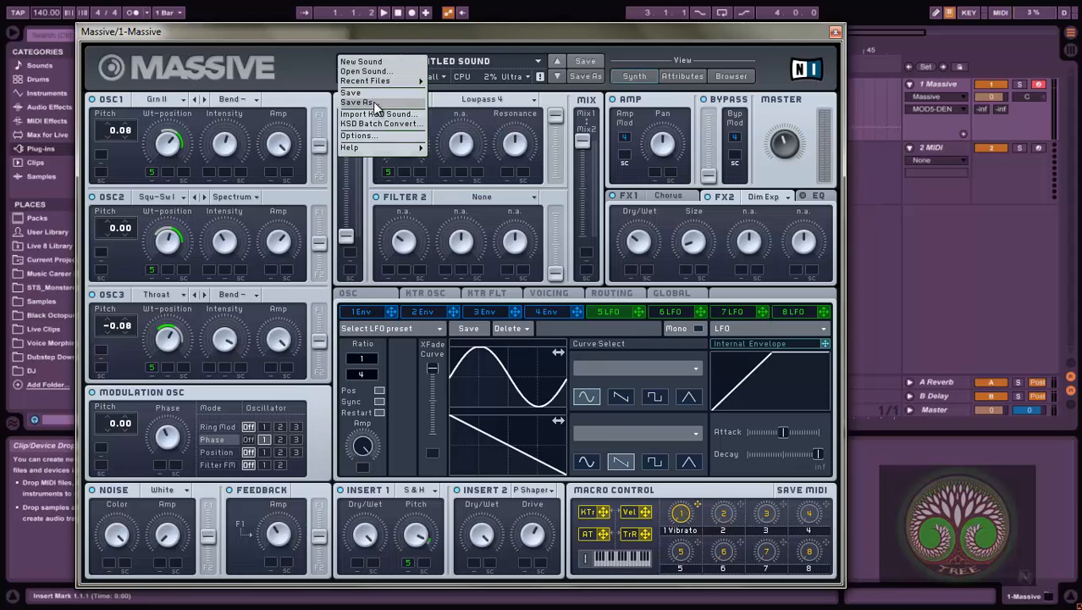
{"action": "left_click", "coordinate": [373, 103]}
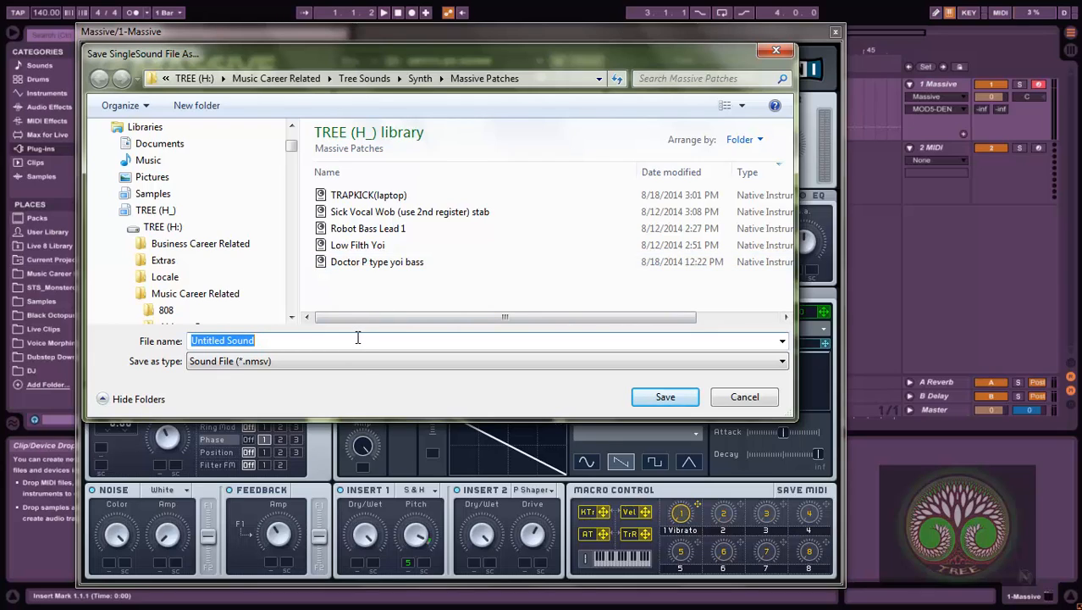
{"action": "type", "text": "Docto"}
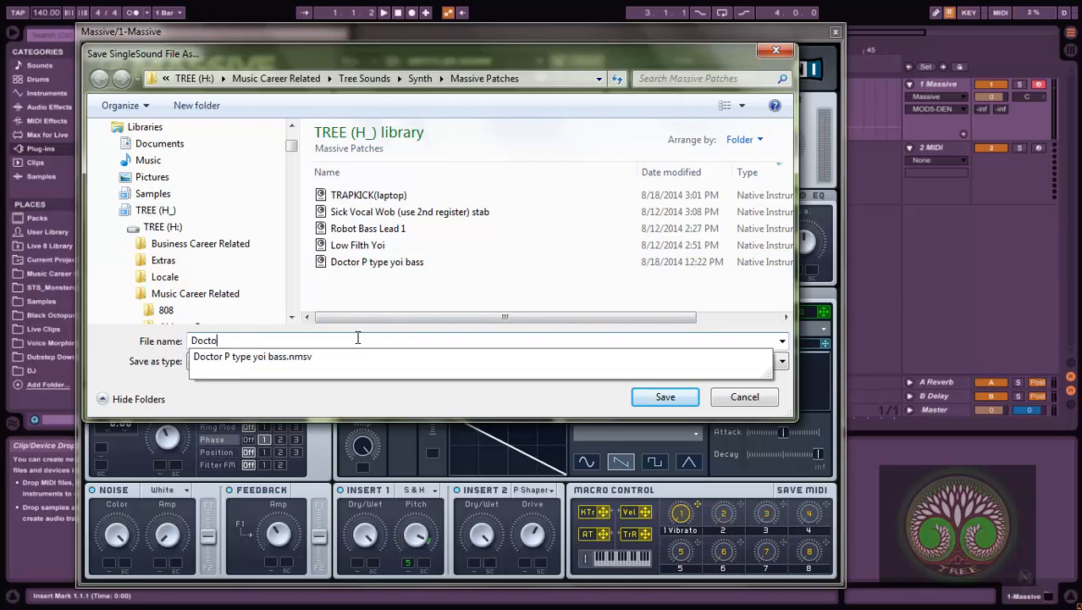
{"action": "type", "text": "r P 1"}
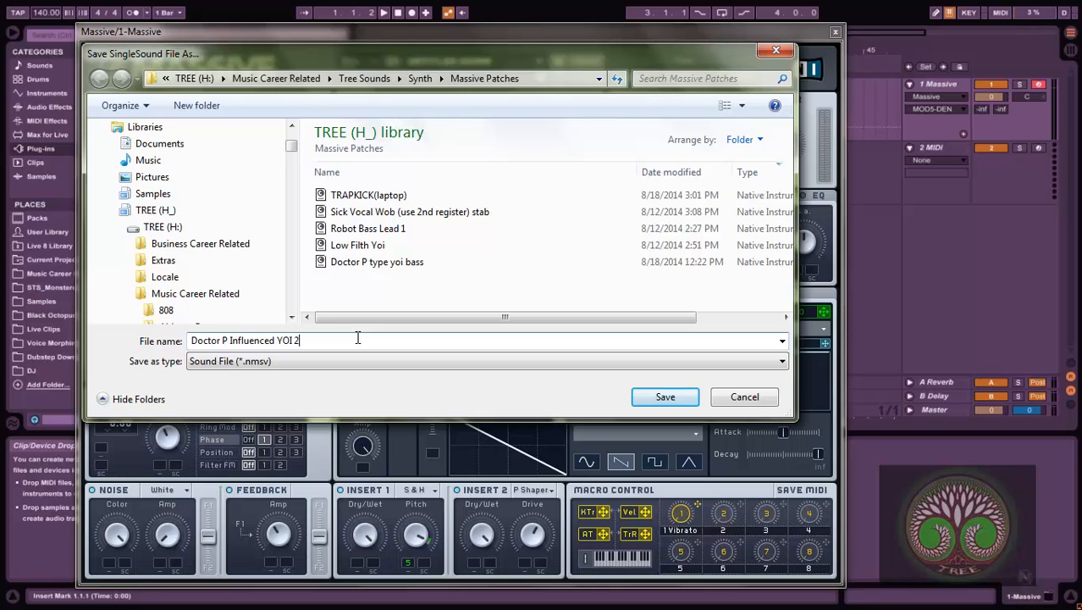
{"action": "type", "text": "nfluenced YOI 2"}
{"action": "key", "text": "Return"}
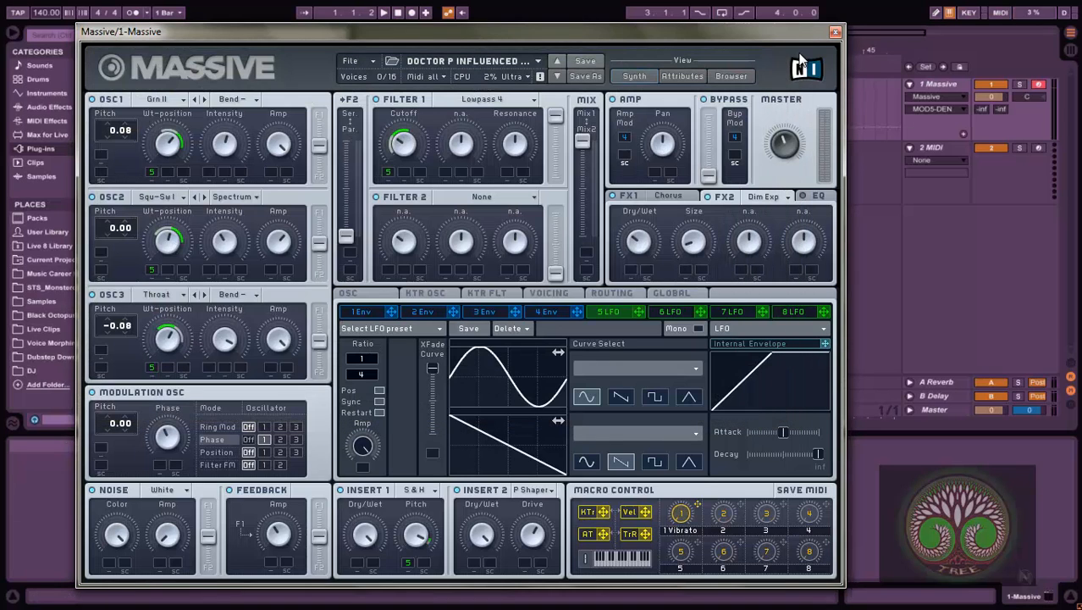
{"action": "left_click", "coordinate": [836, 32]}
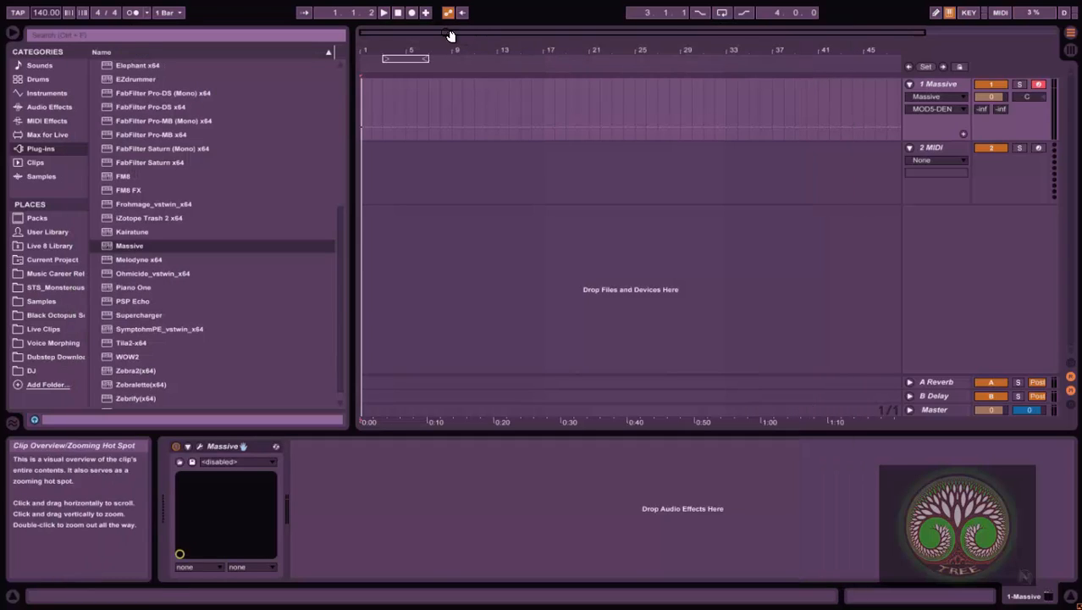